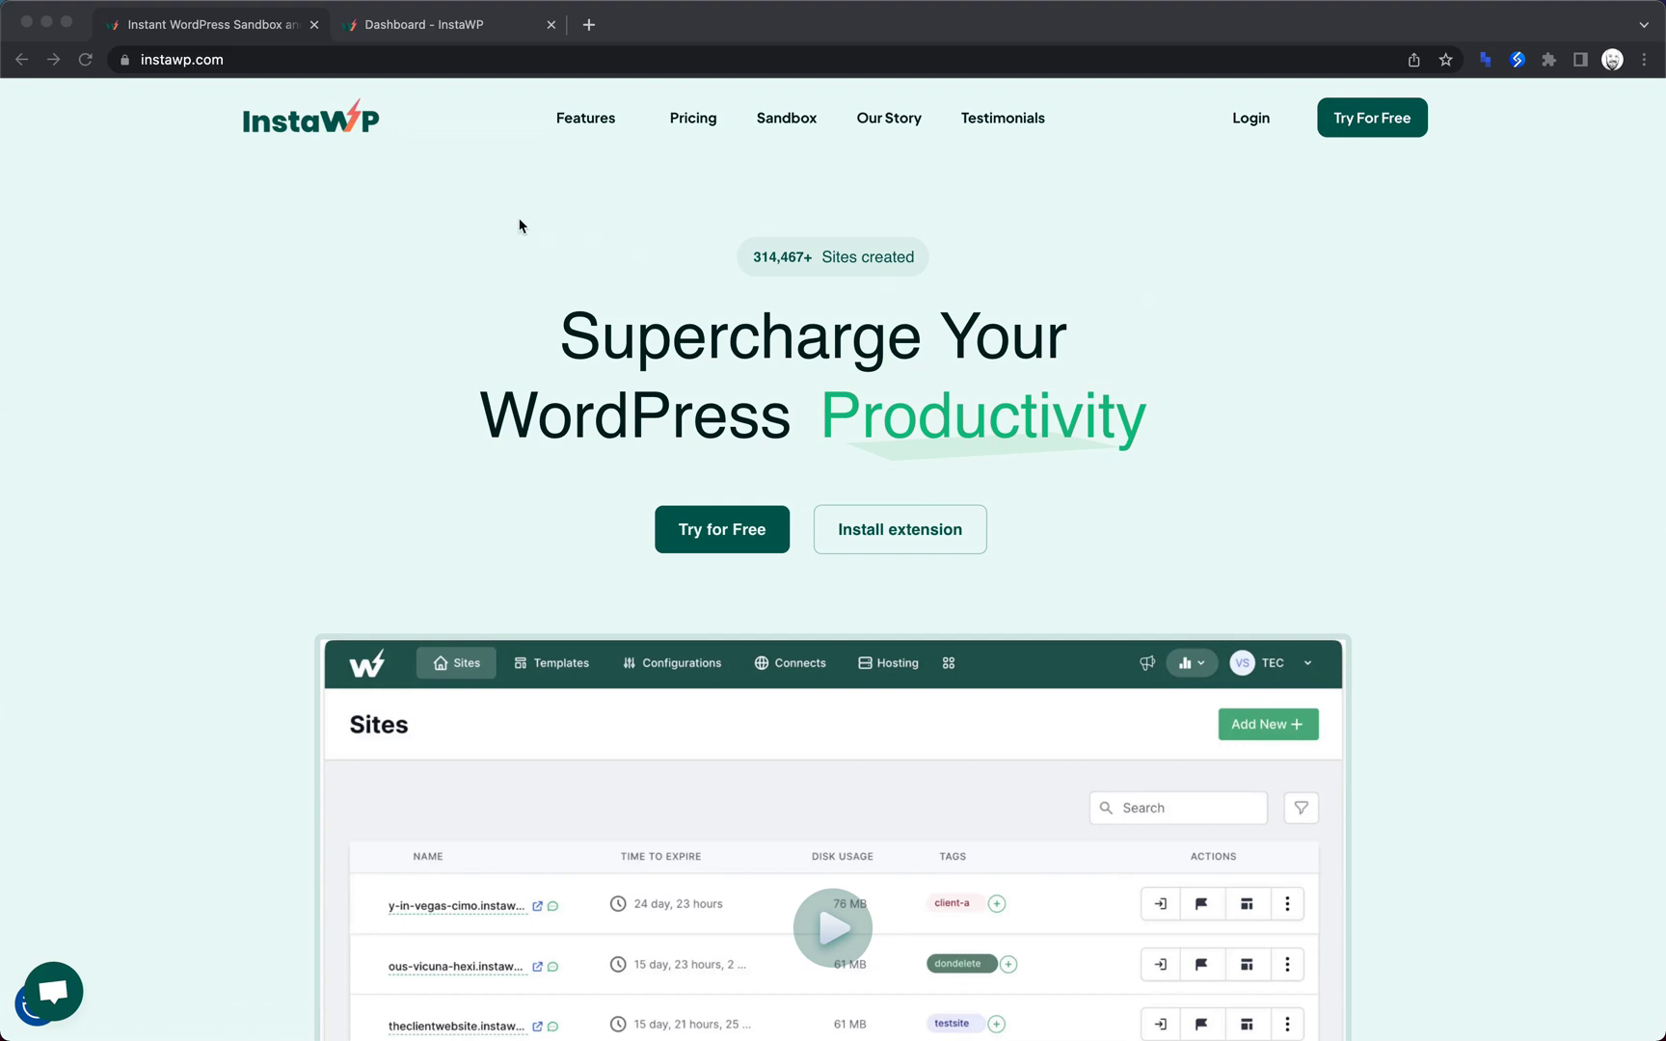
# - Scroll down through the instawp.com homepage and return to the top
pyautogui.scroll(-5, 518, 225)
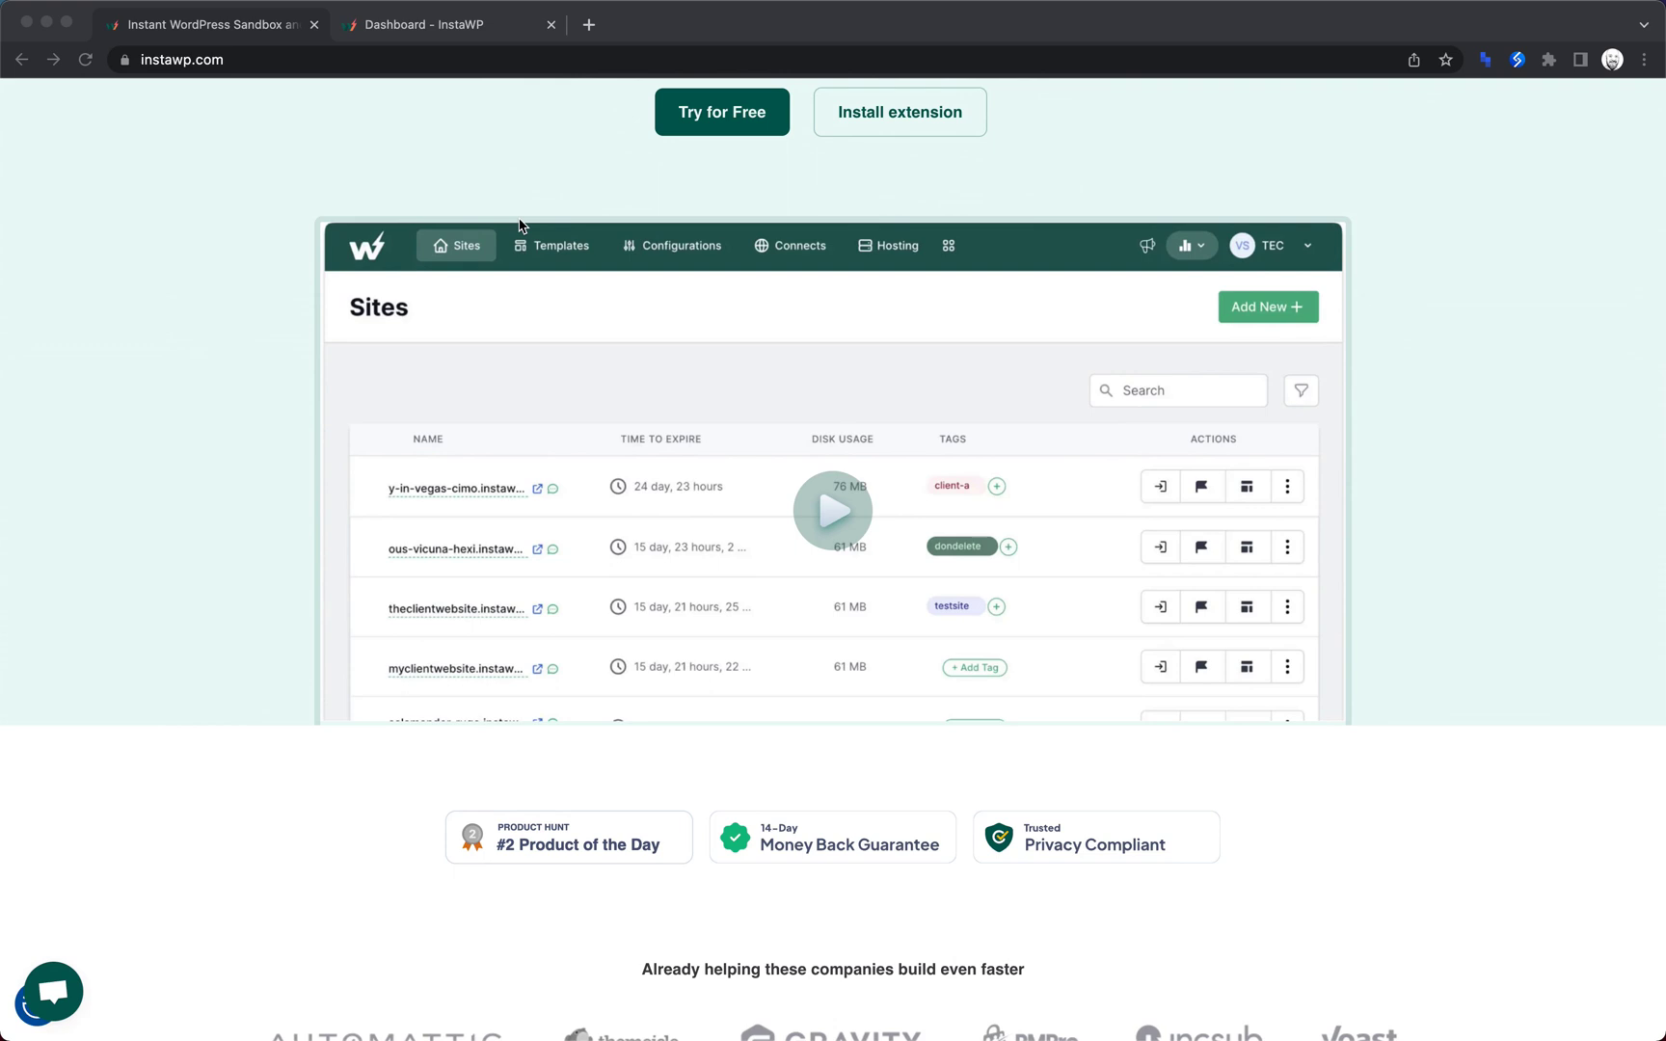
pyautogui.scroll(-7, 519, 226)
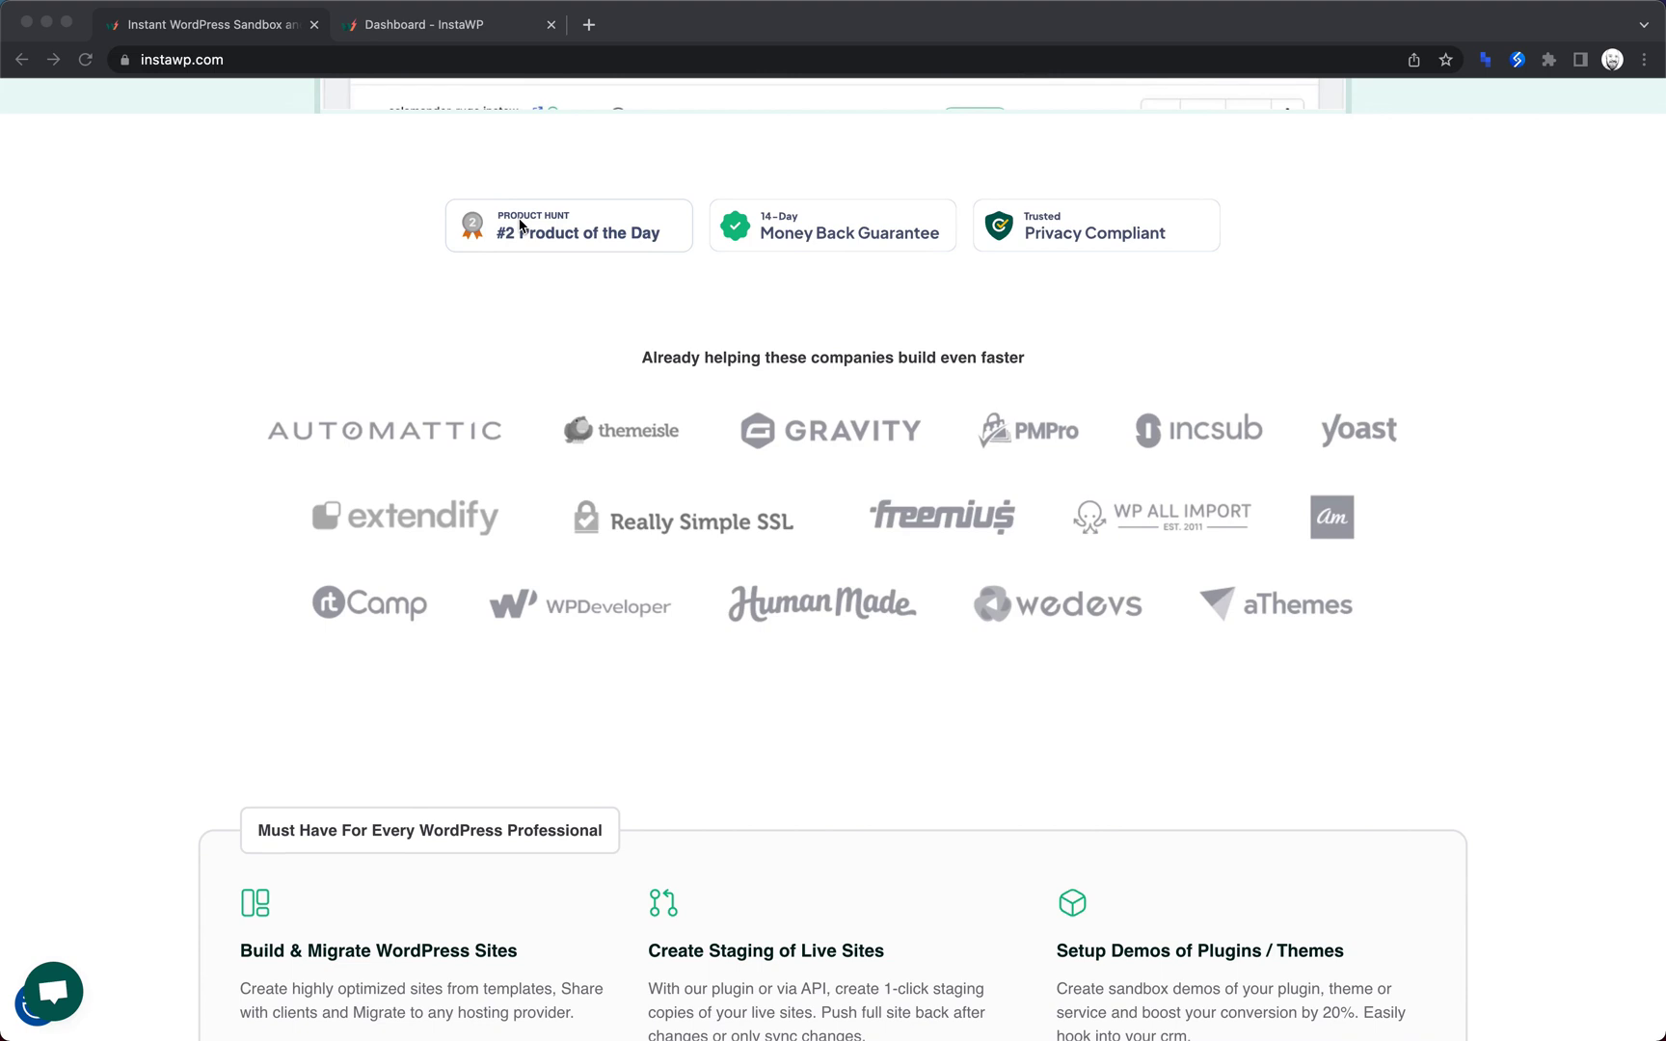
pyautogui.scroll(-6, 518, 225)
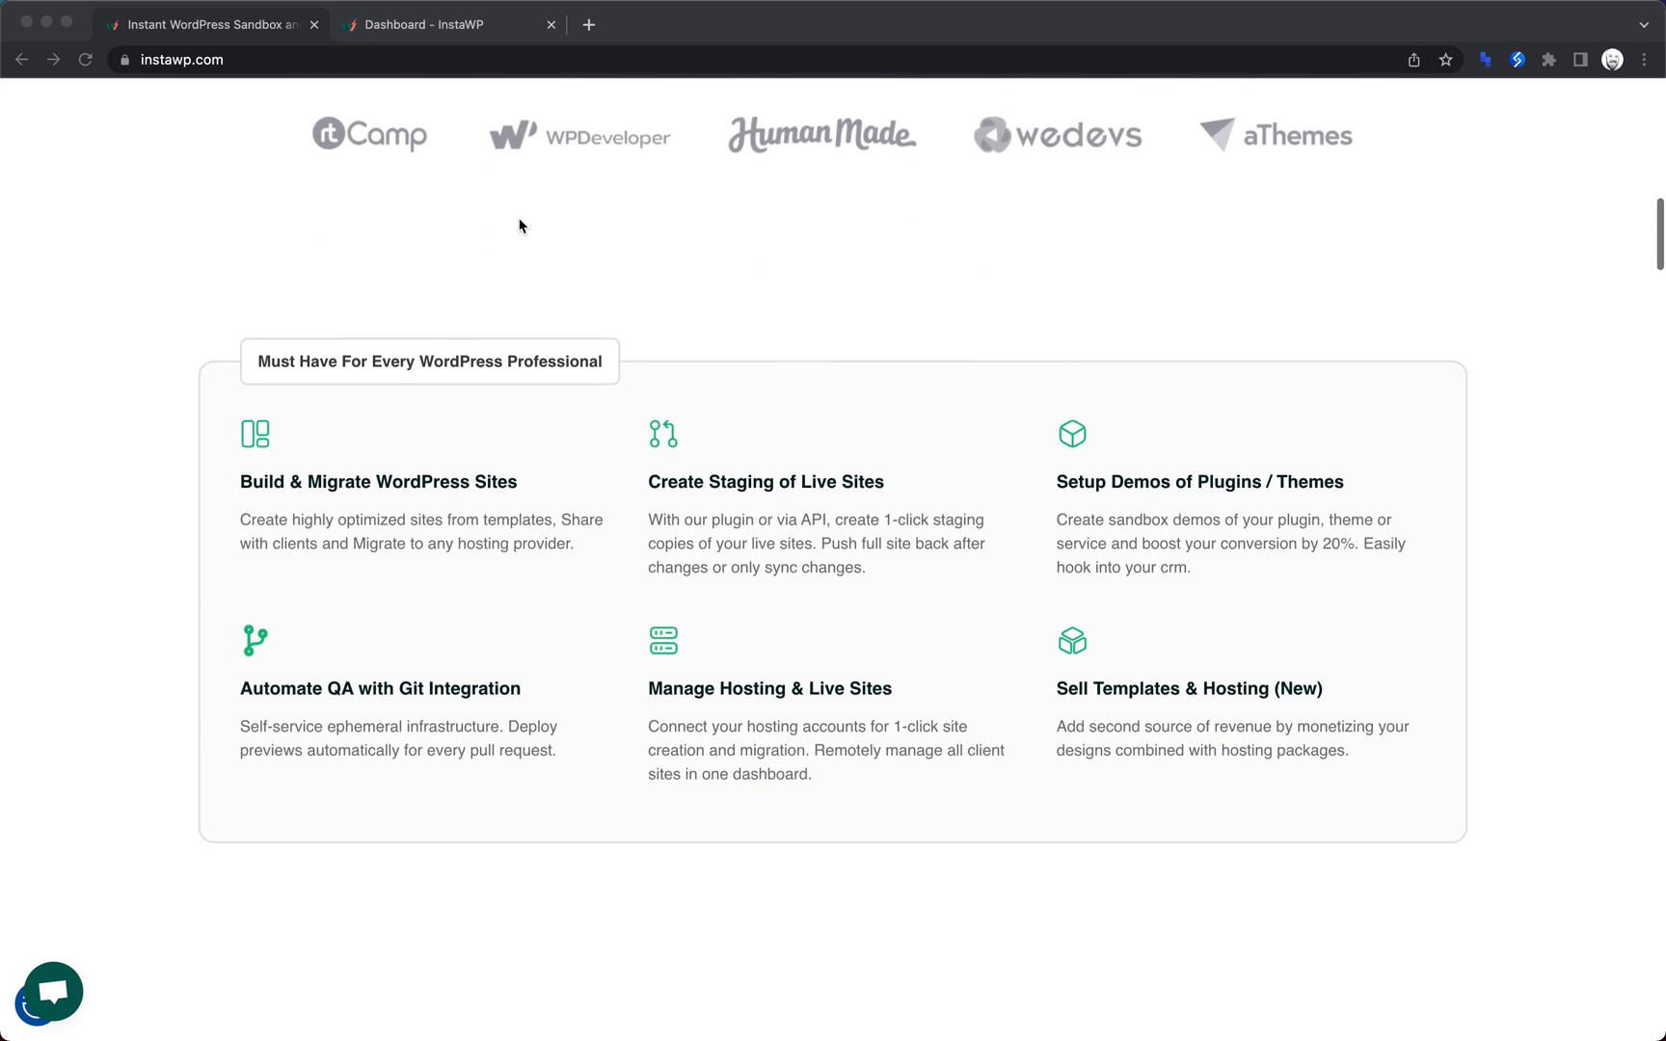
pyautogui.scroll(-1, 519, 226)
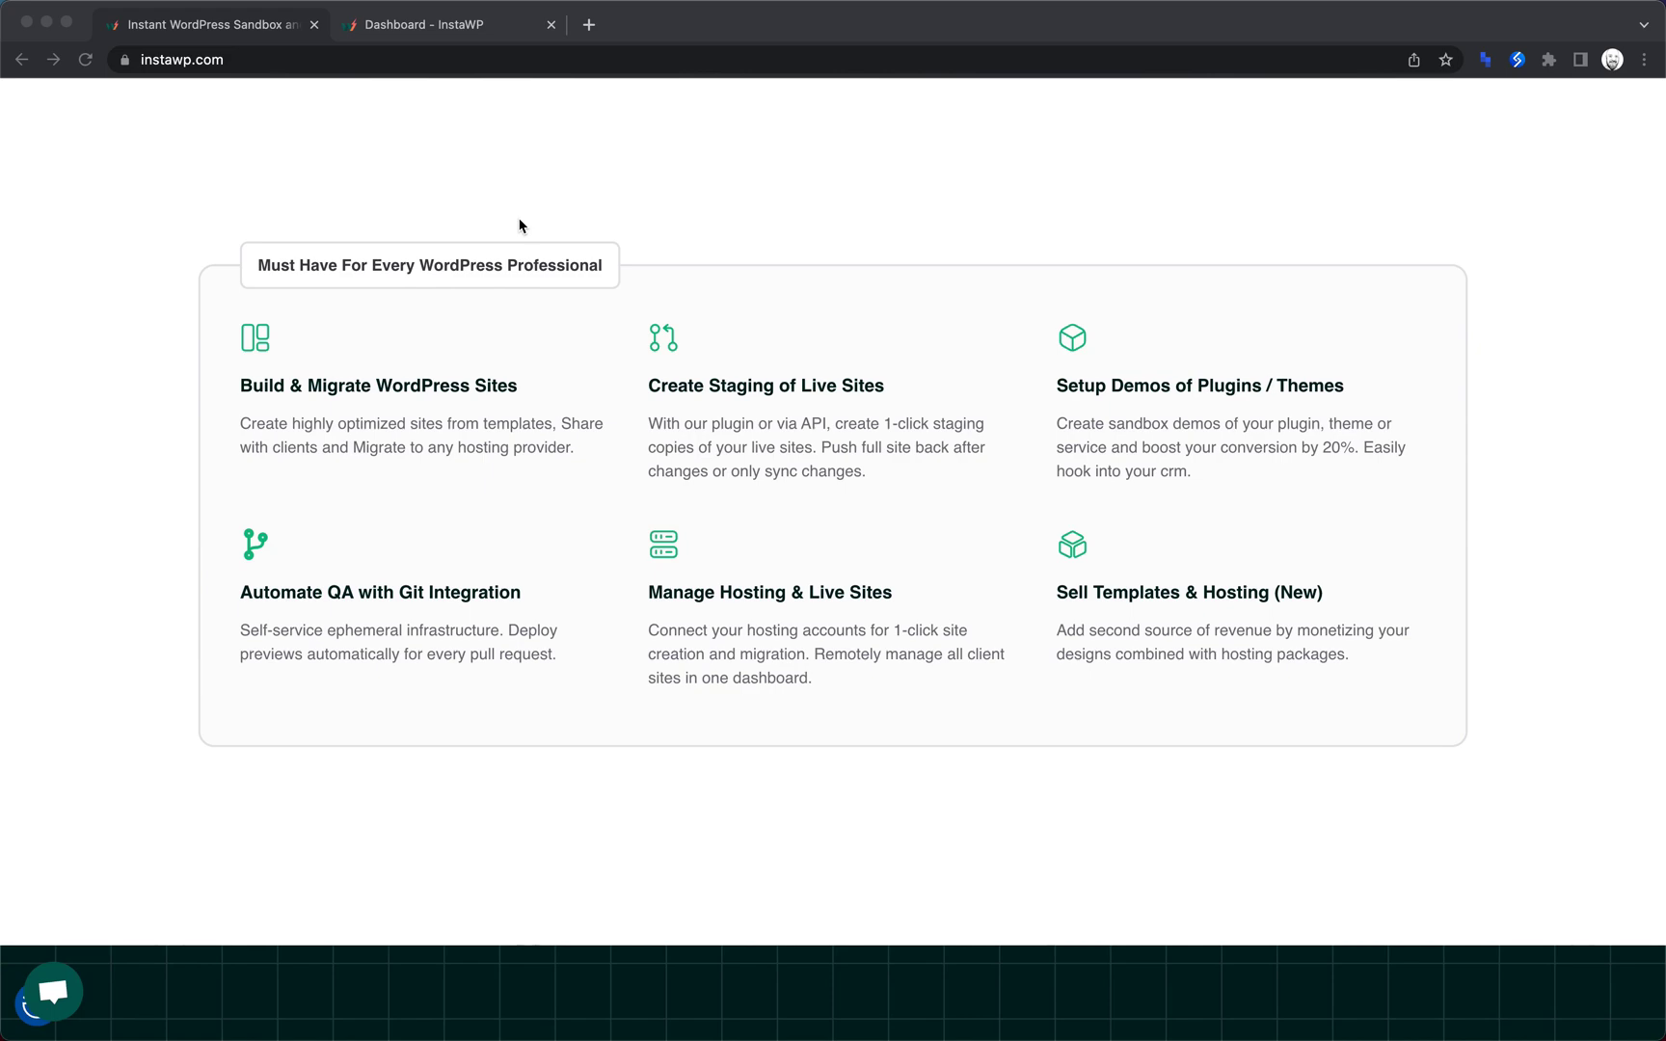
pyautogui.scroll(10, 518, 226)
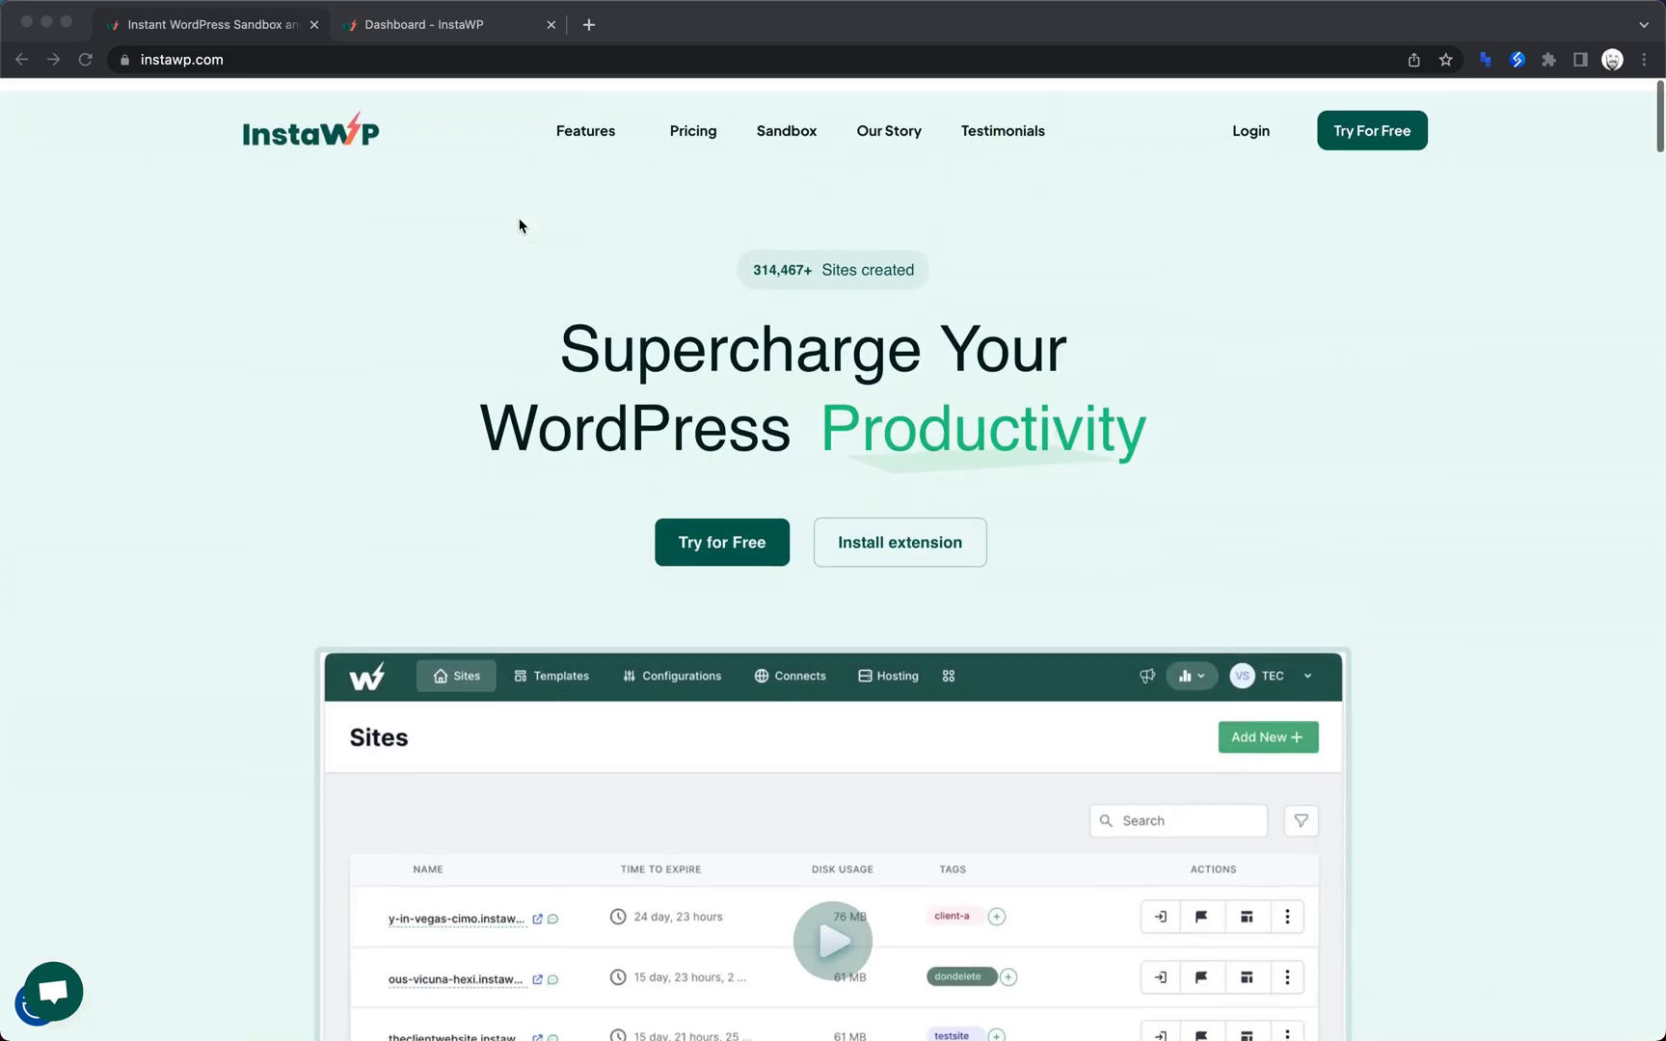
# - Open the 'Story of InstaWP and Investment by Automattic' article and scroll through it
pyautogui.click(881, 117)
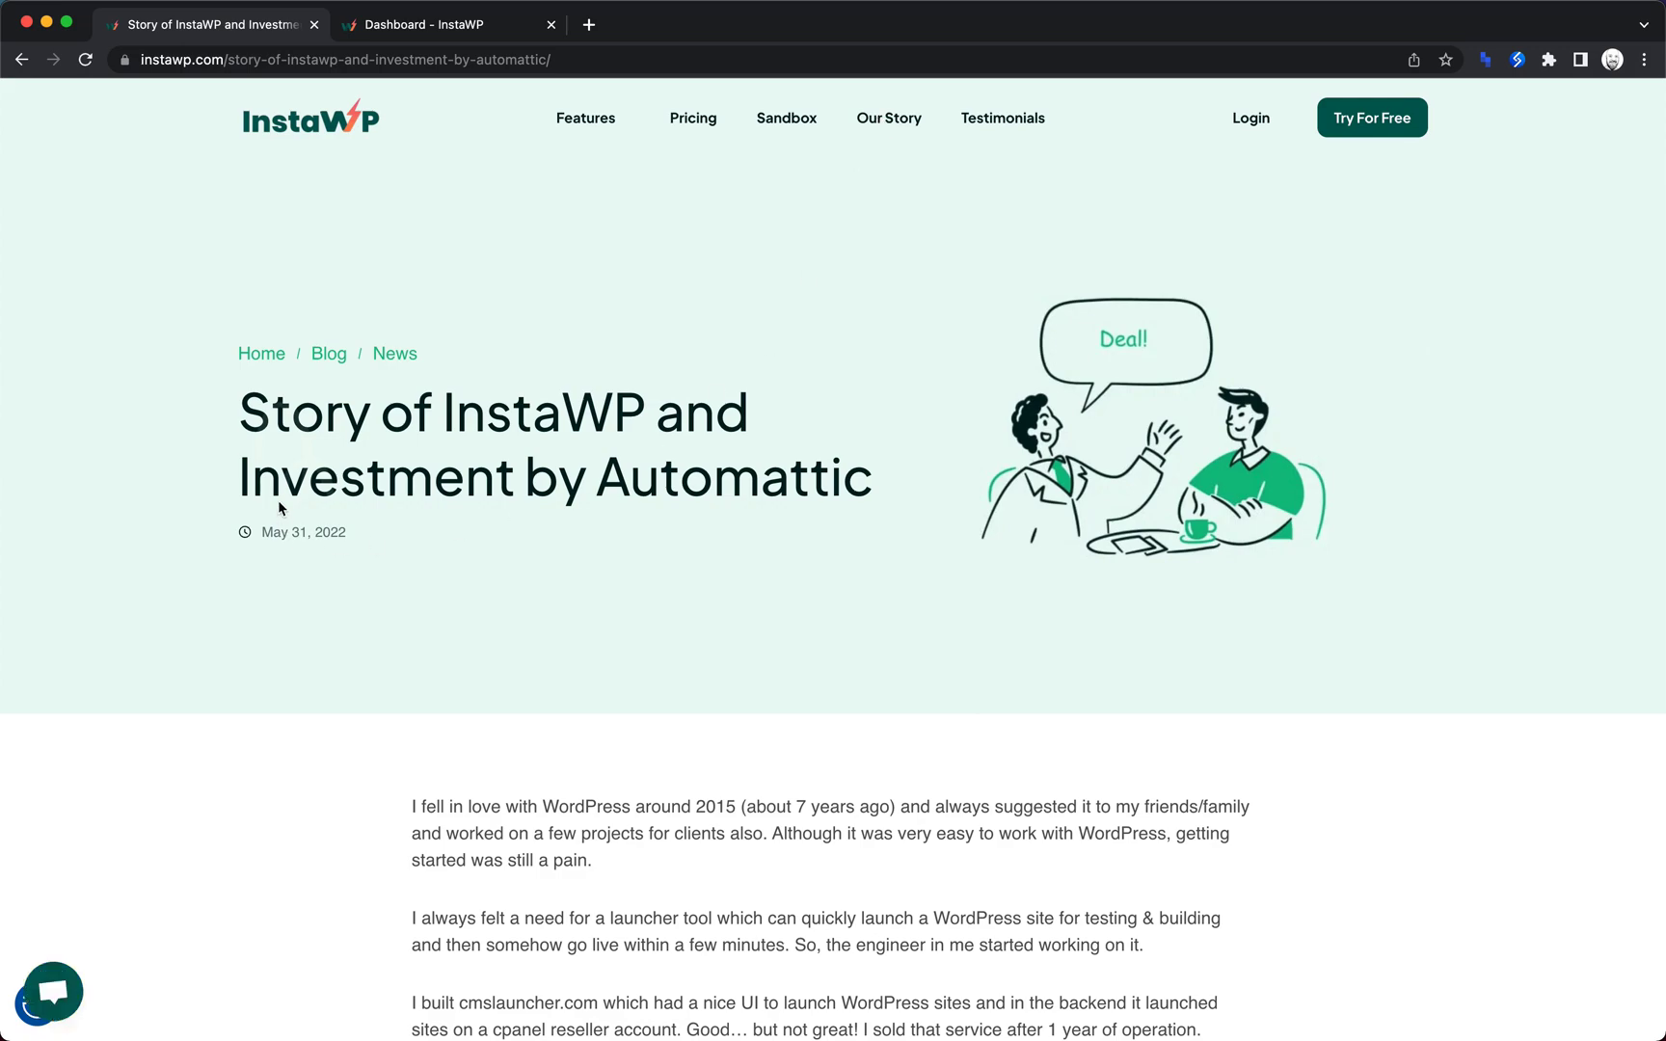
pyautogui.scroll(-8, 278, 506)
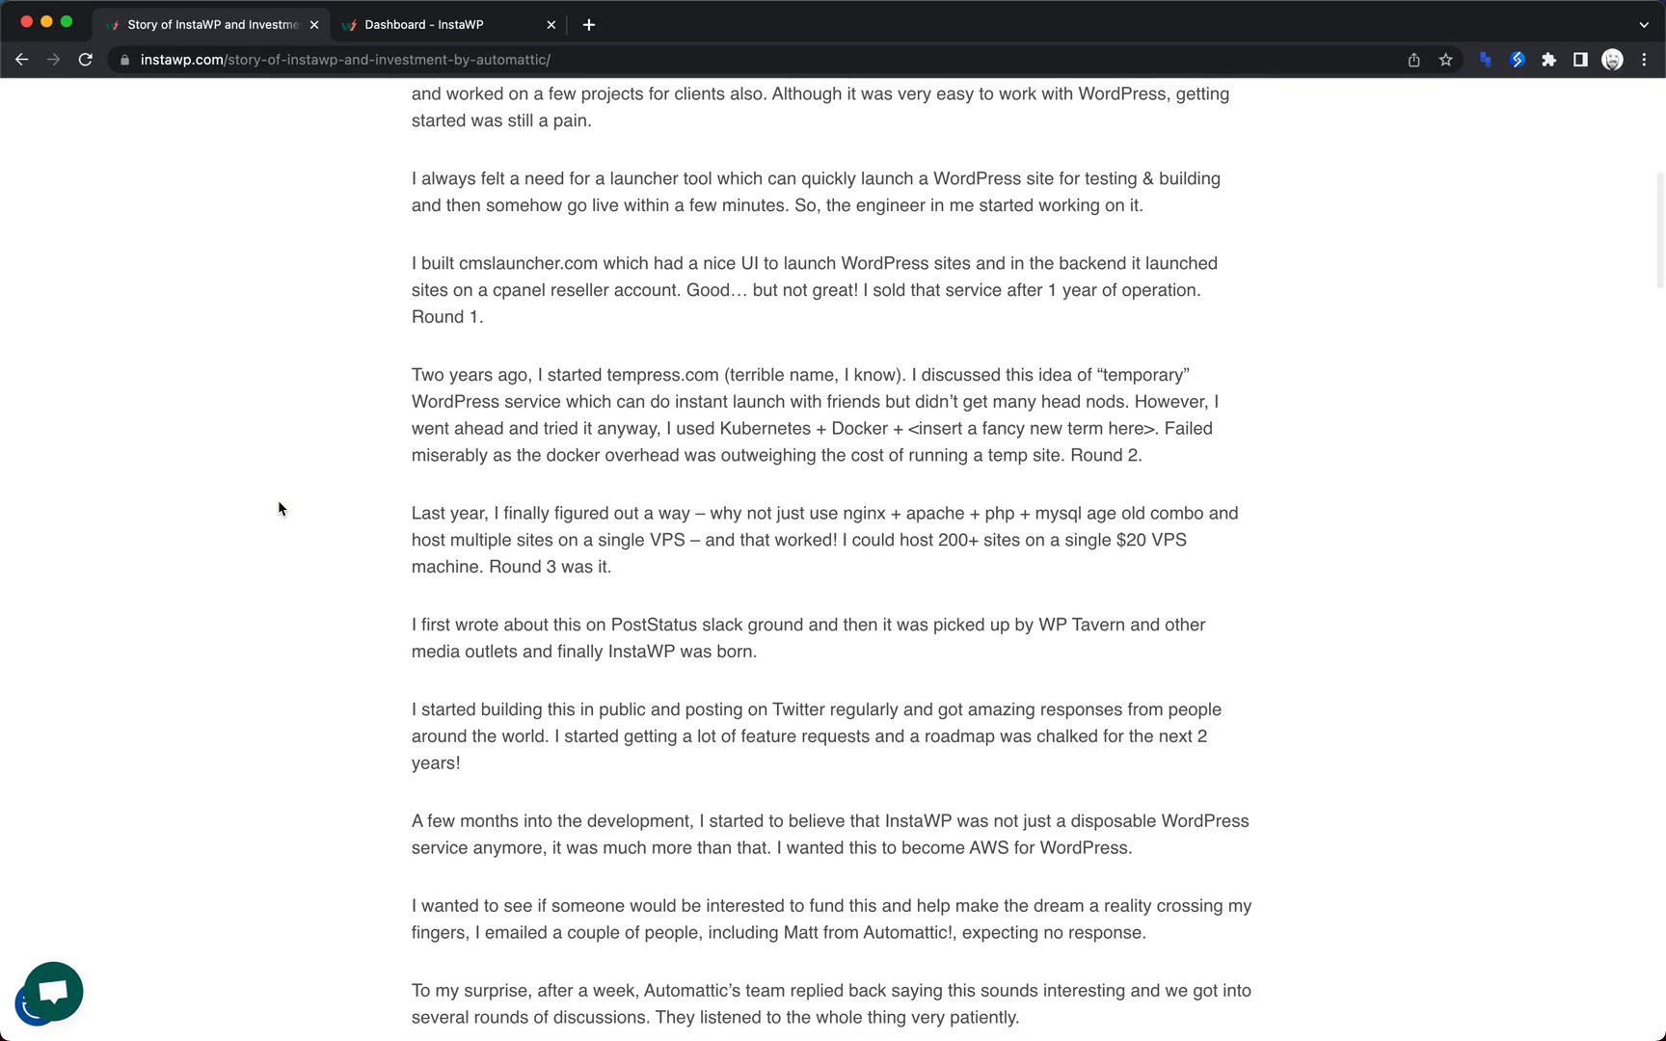
pyautogui.scroll(8, 279, 509)
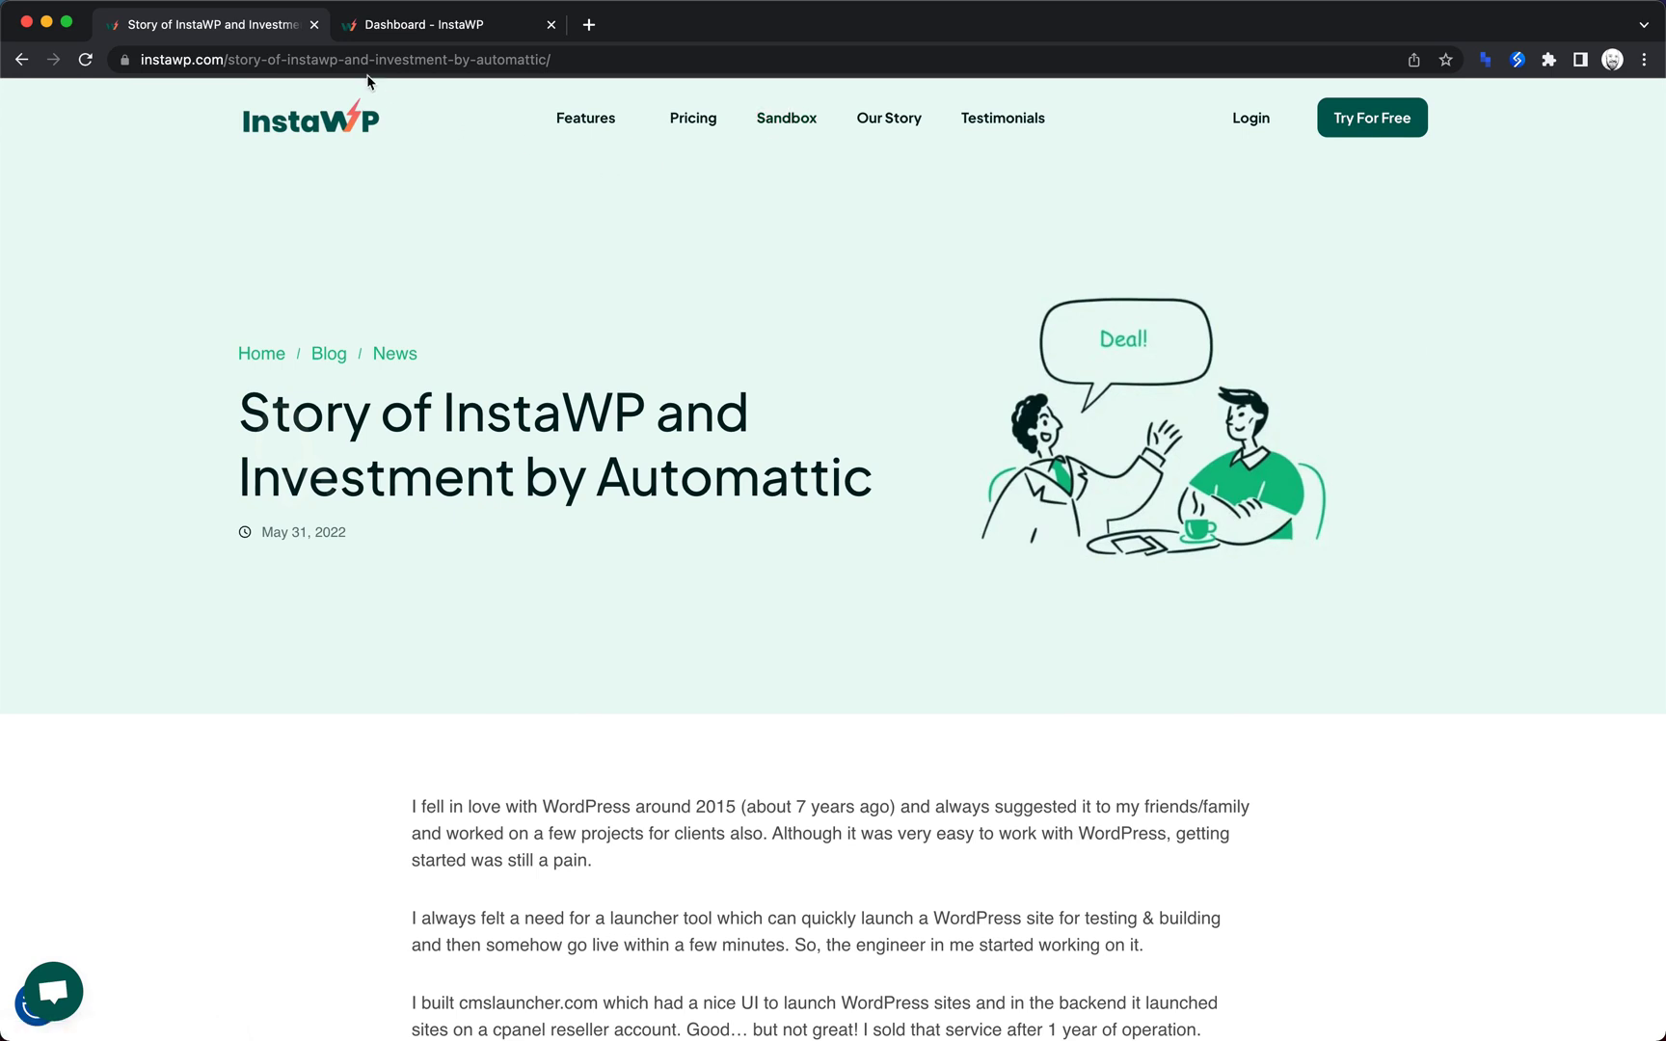
# - Close the article, then create a from-scratch site with default settings after browsing the Speed and Security plugins
pyautogui.click(314, 26)
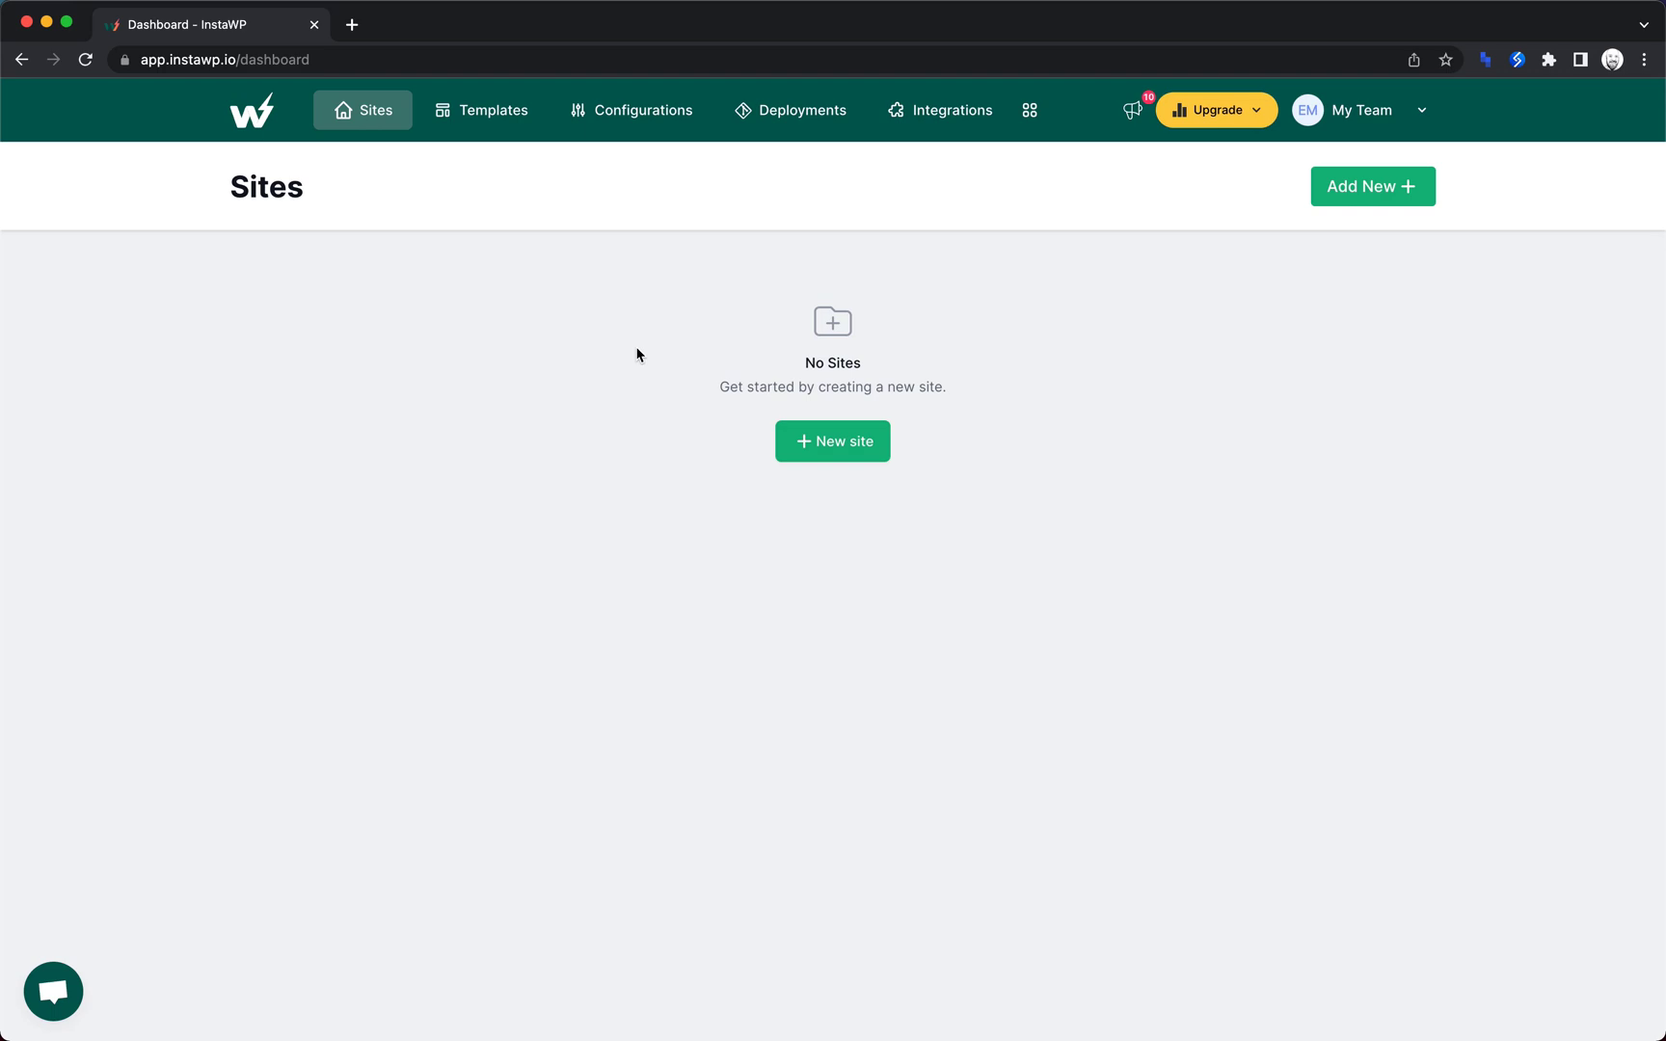
pyautogui.click(831, 451)
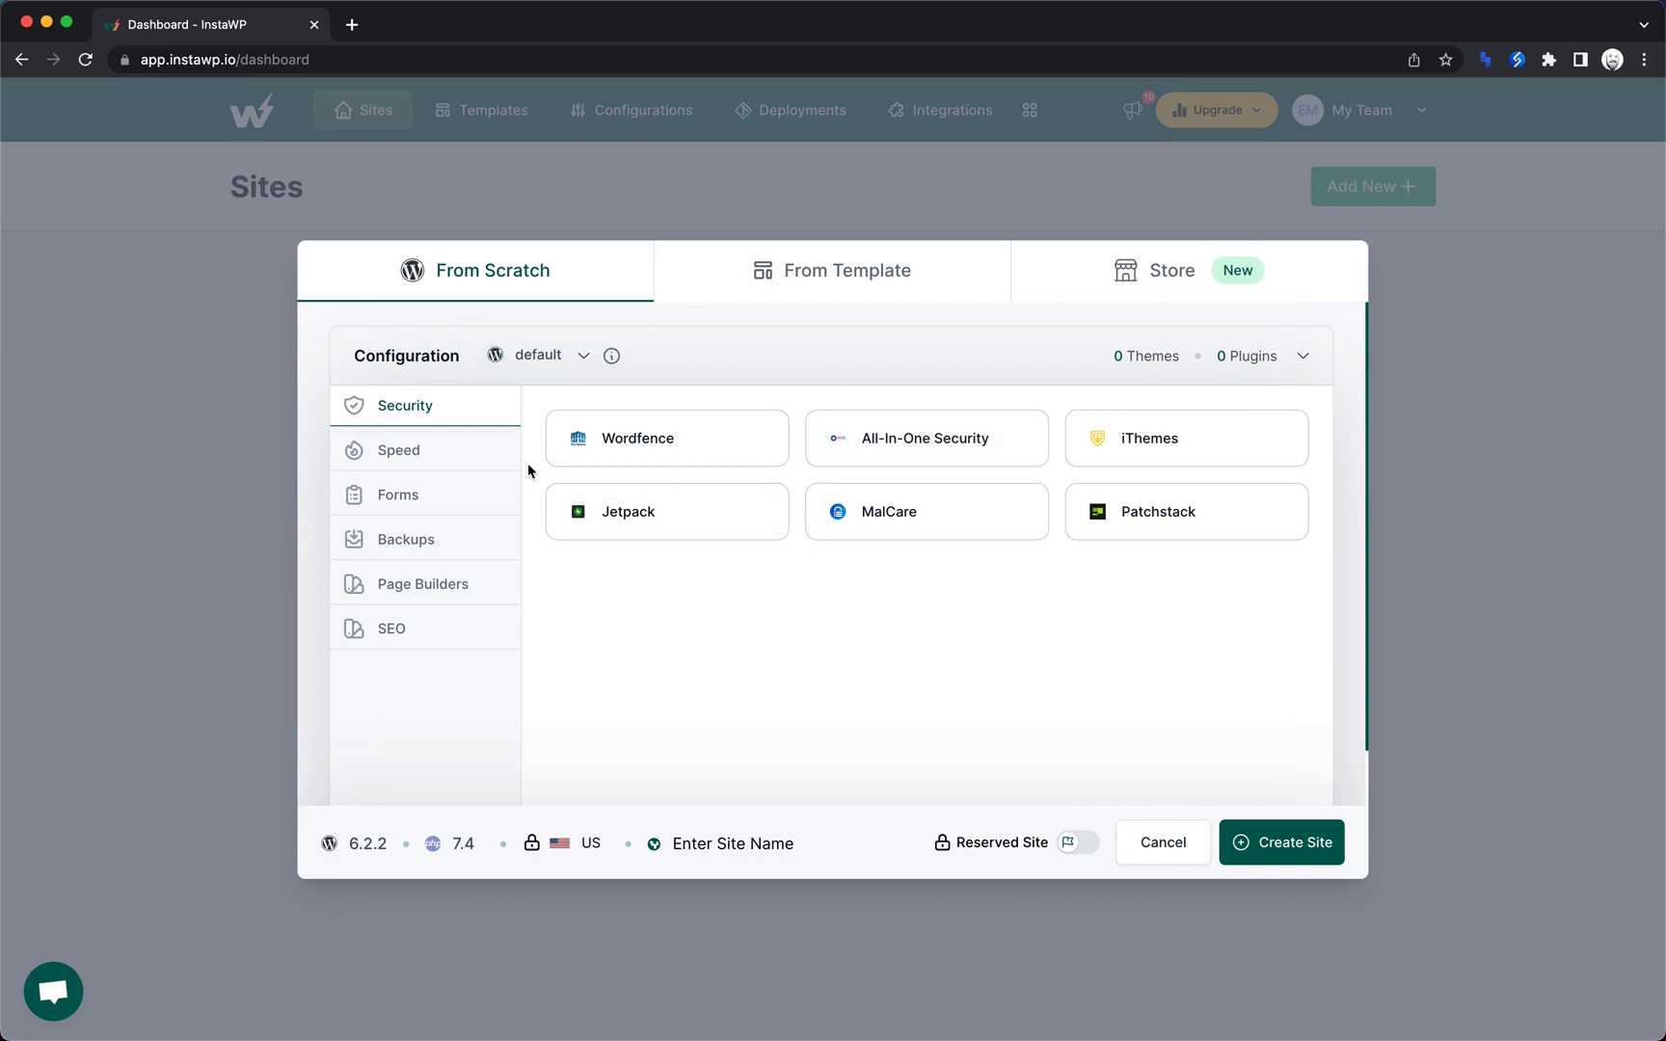
pyautogui.click(473, 449)
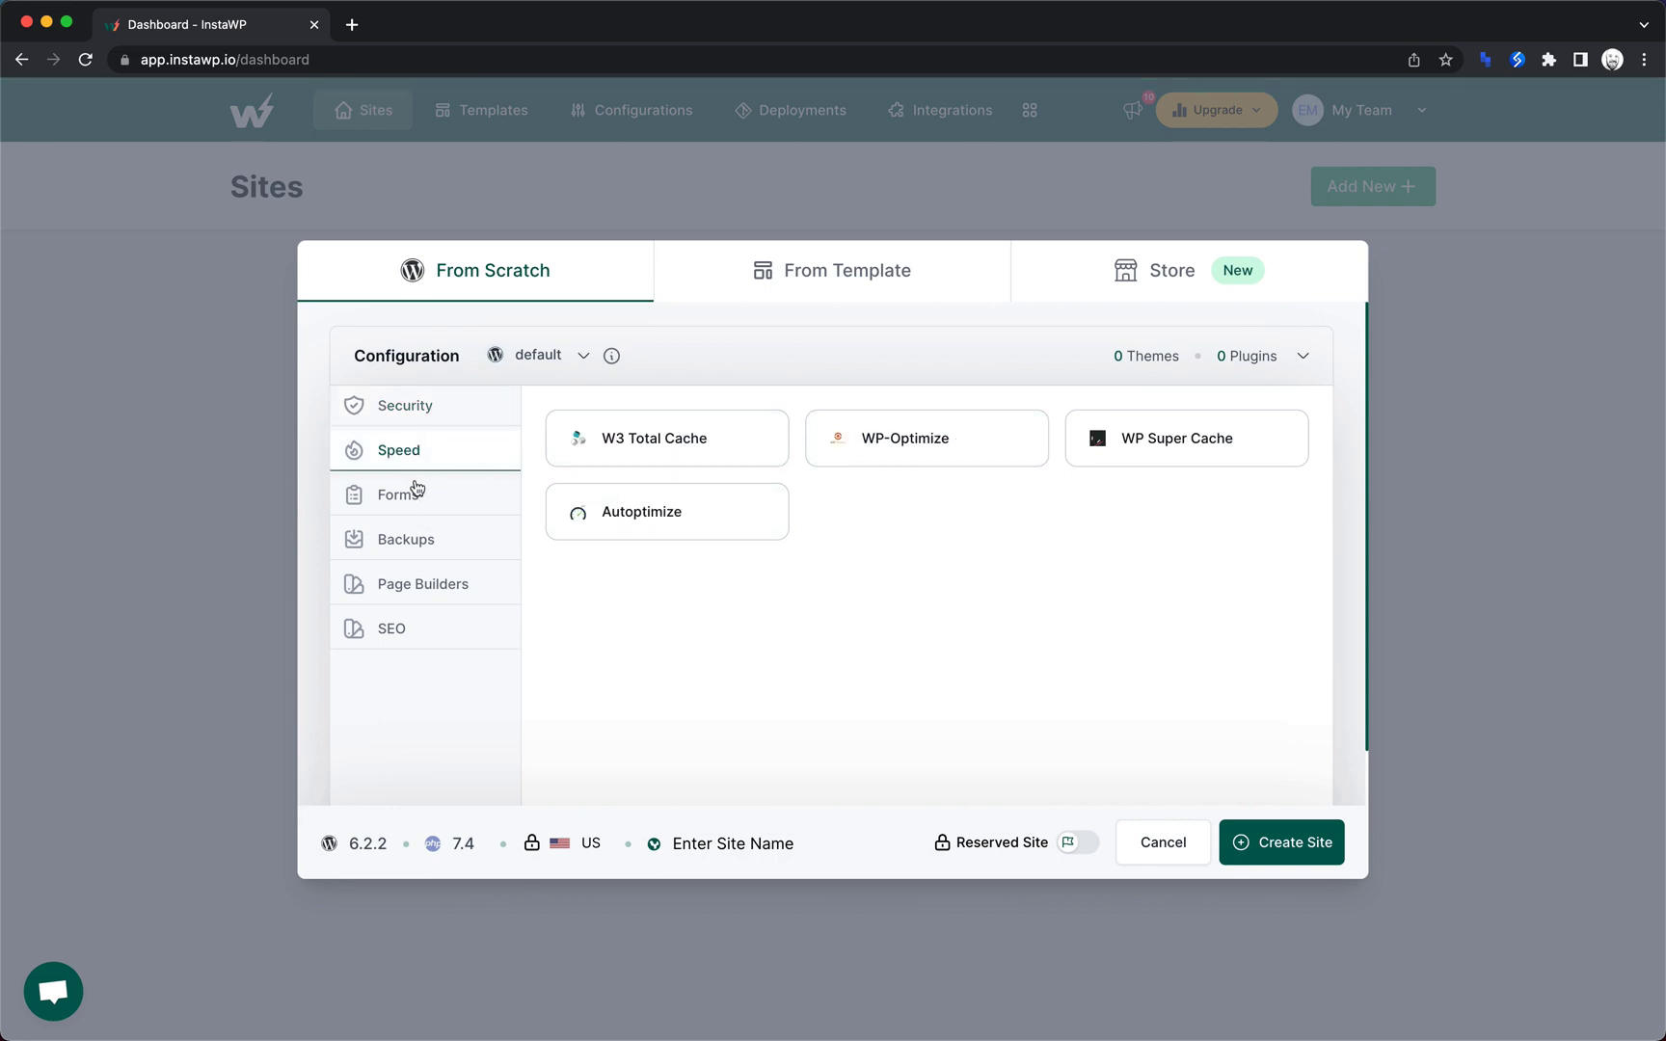
pyautogui.click(440, 423)
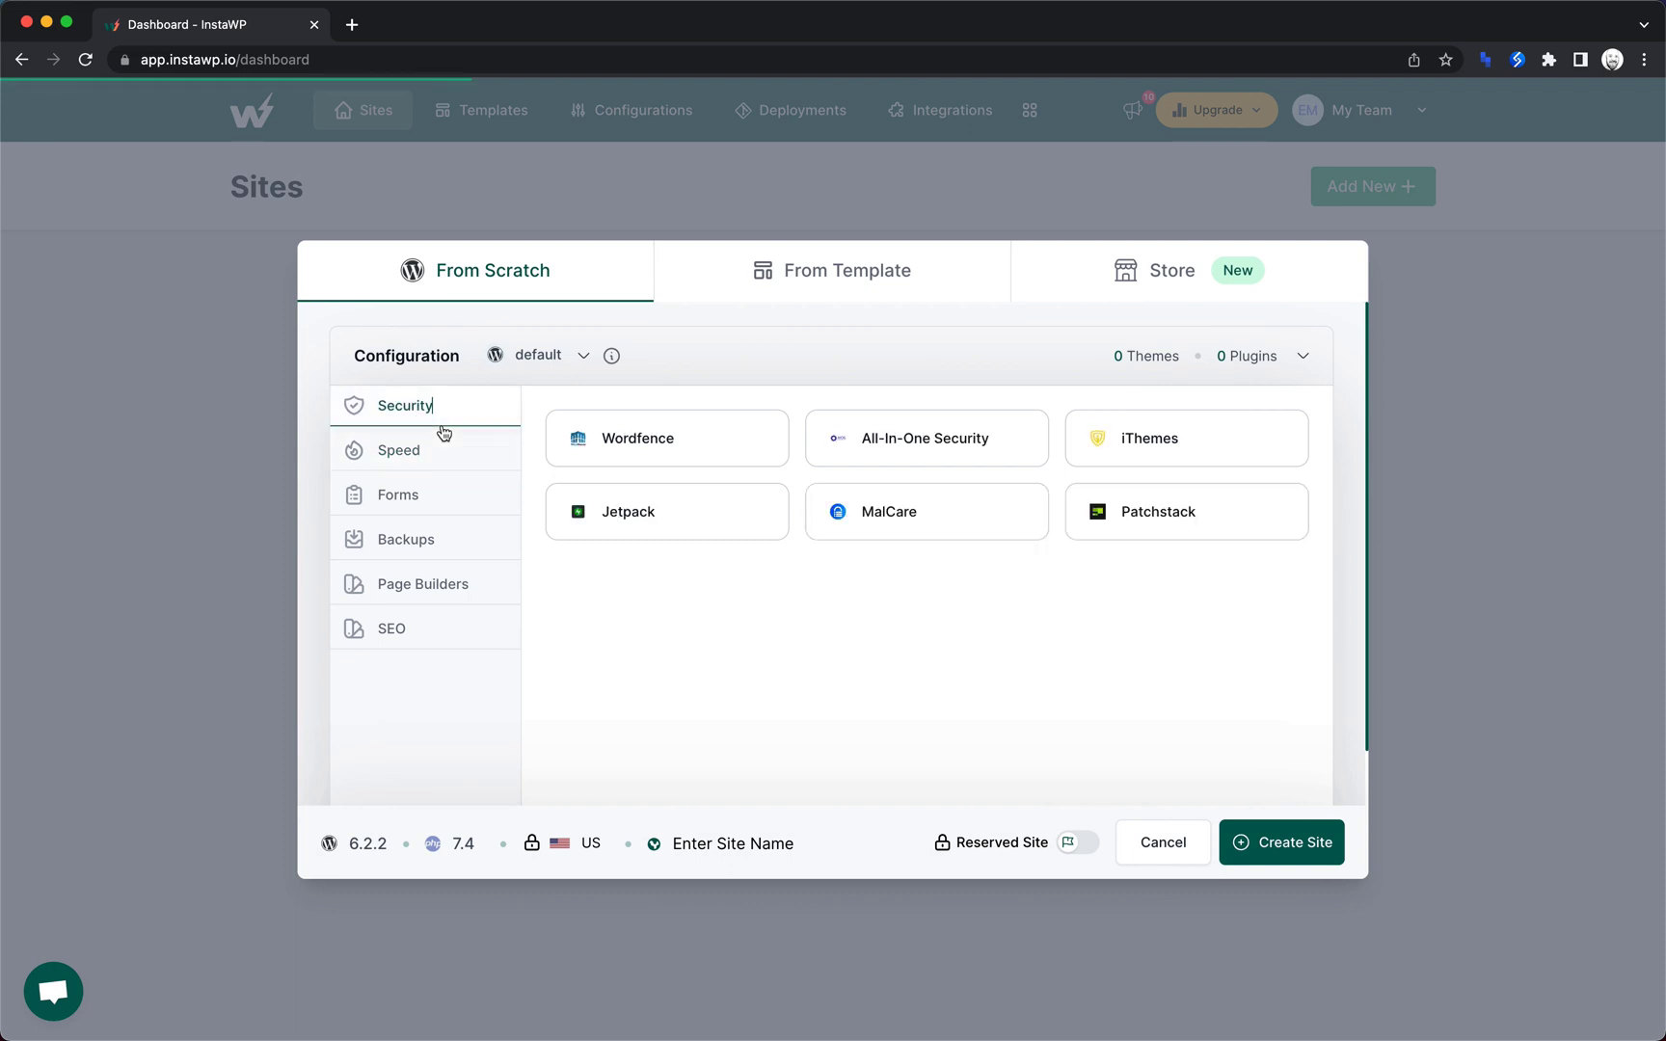
pyautogui.click(1279, 845)
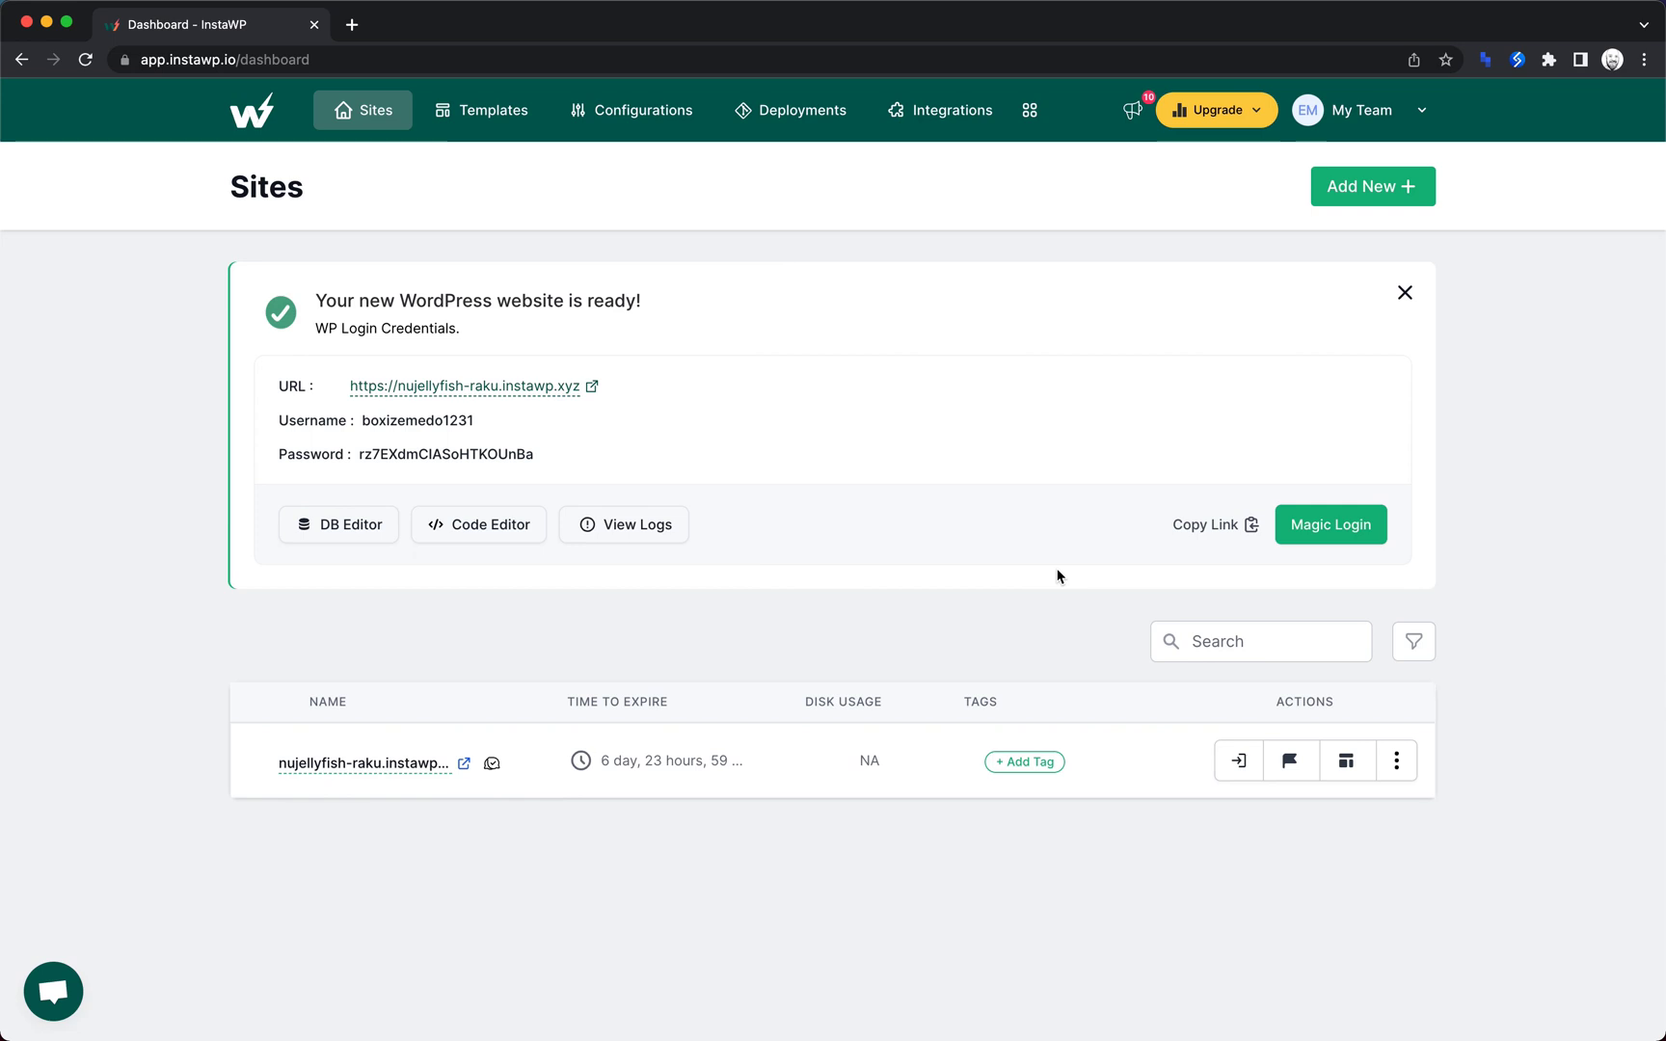
# - Open nujellyfish-raku's front page and its wp-admin, then return to the InstaWP Sites list
pyautogui.click(589, 388)
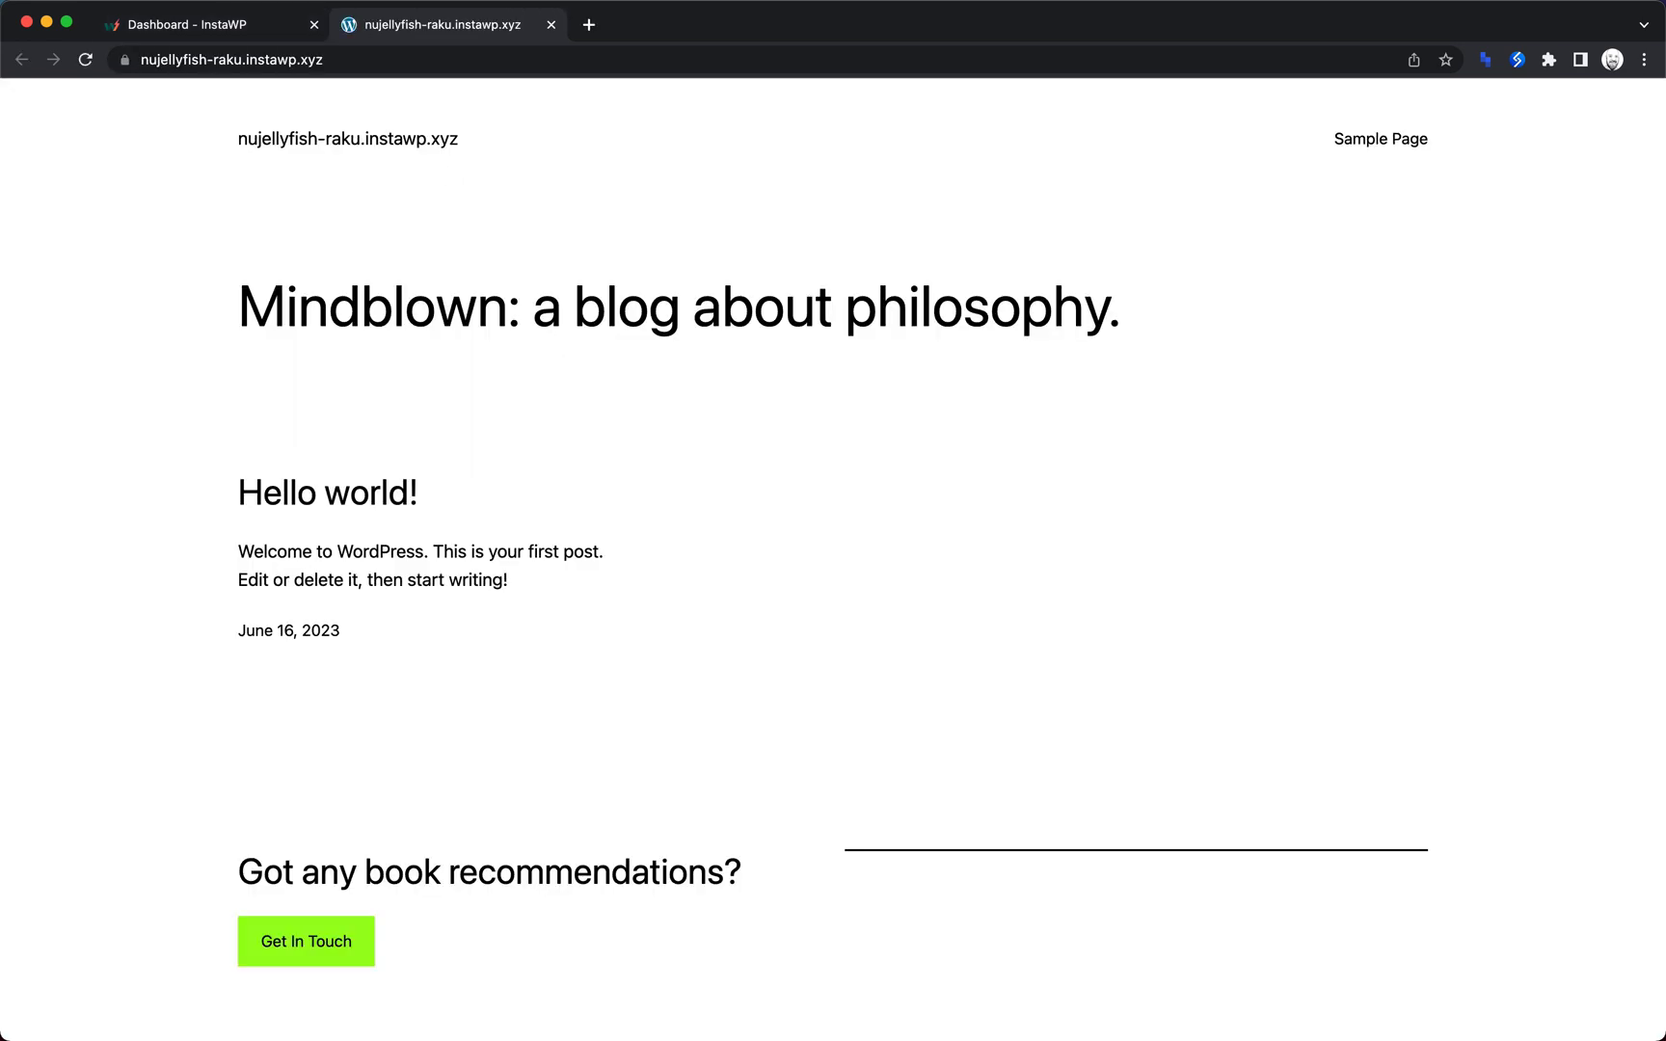
pyautogui.click(229, 29)
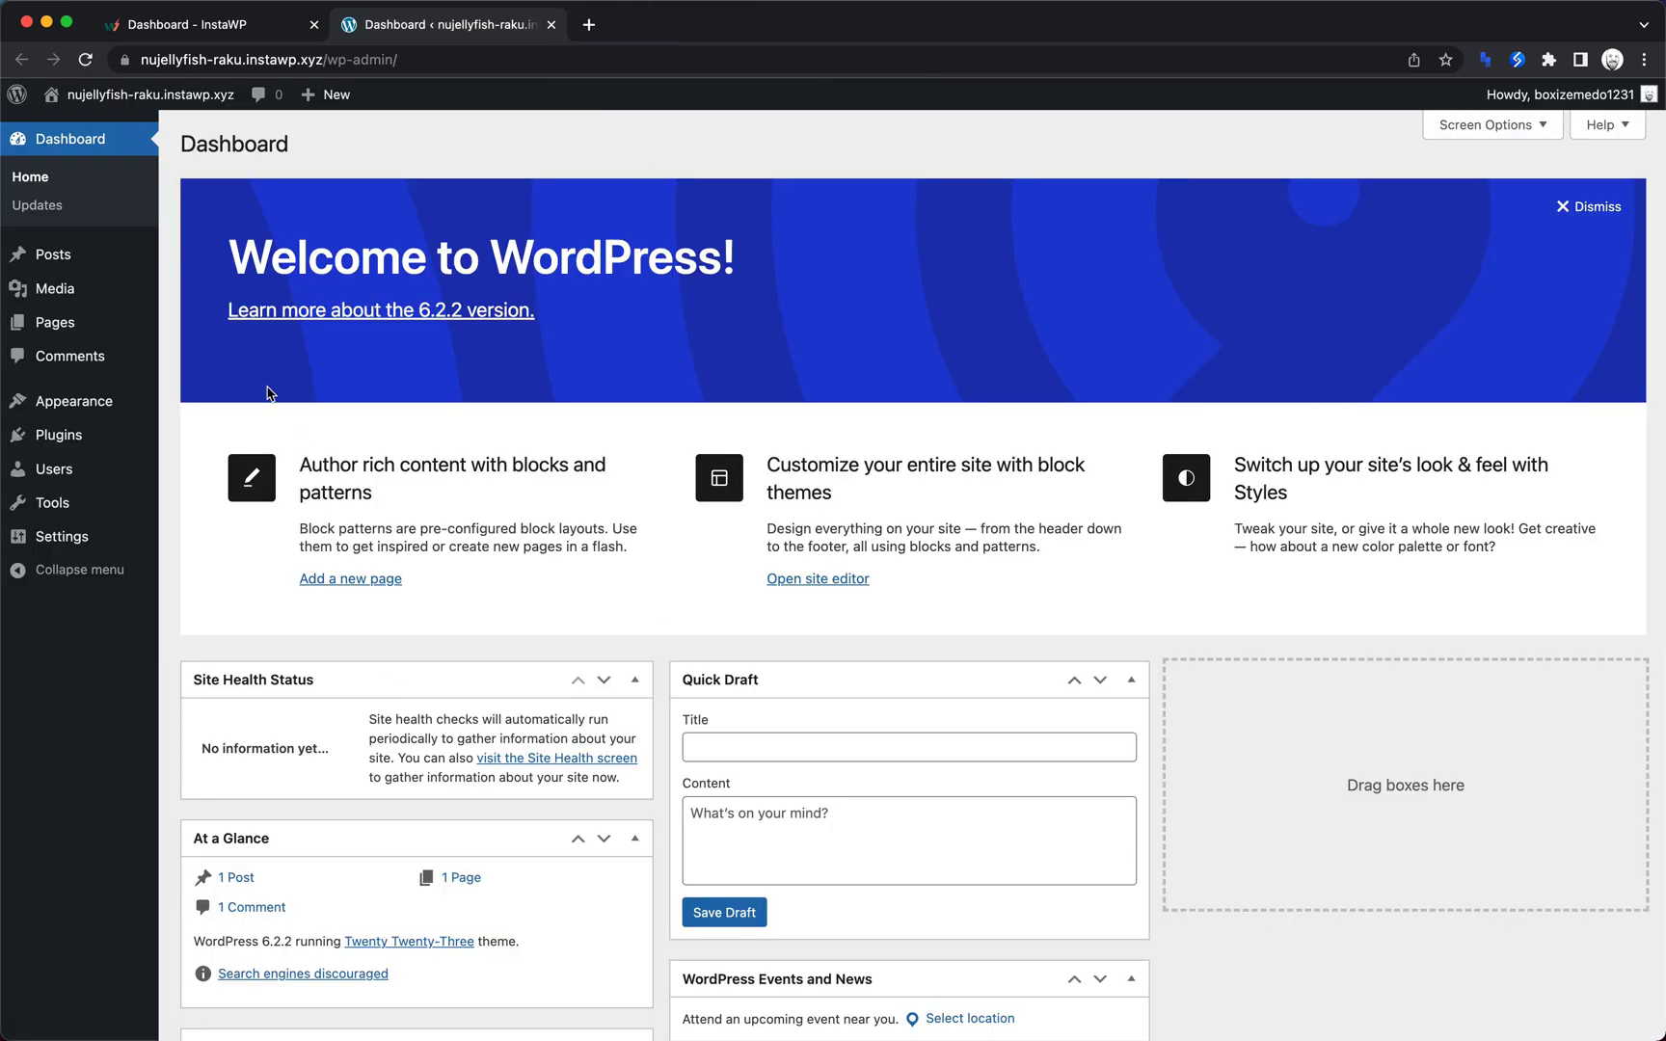
pyautogui.click(246, 24)
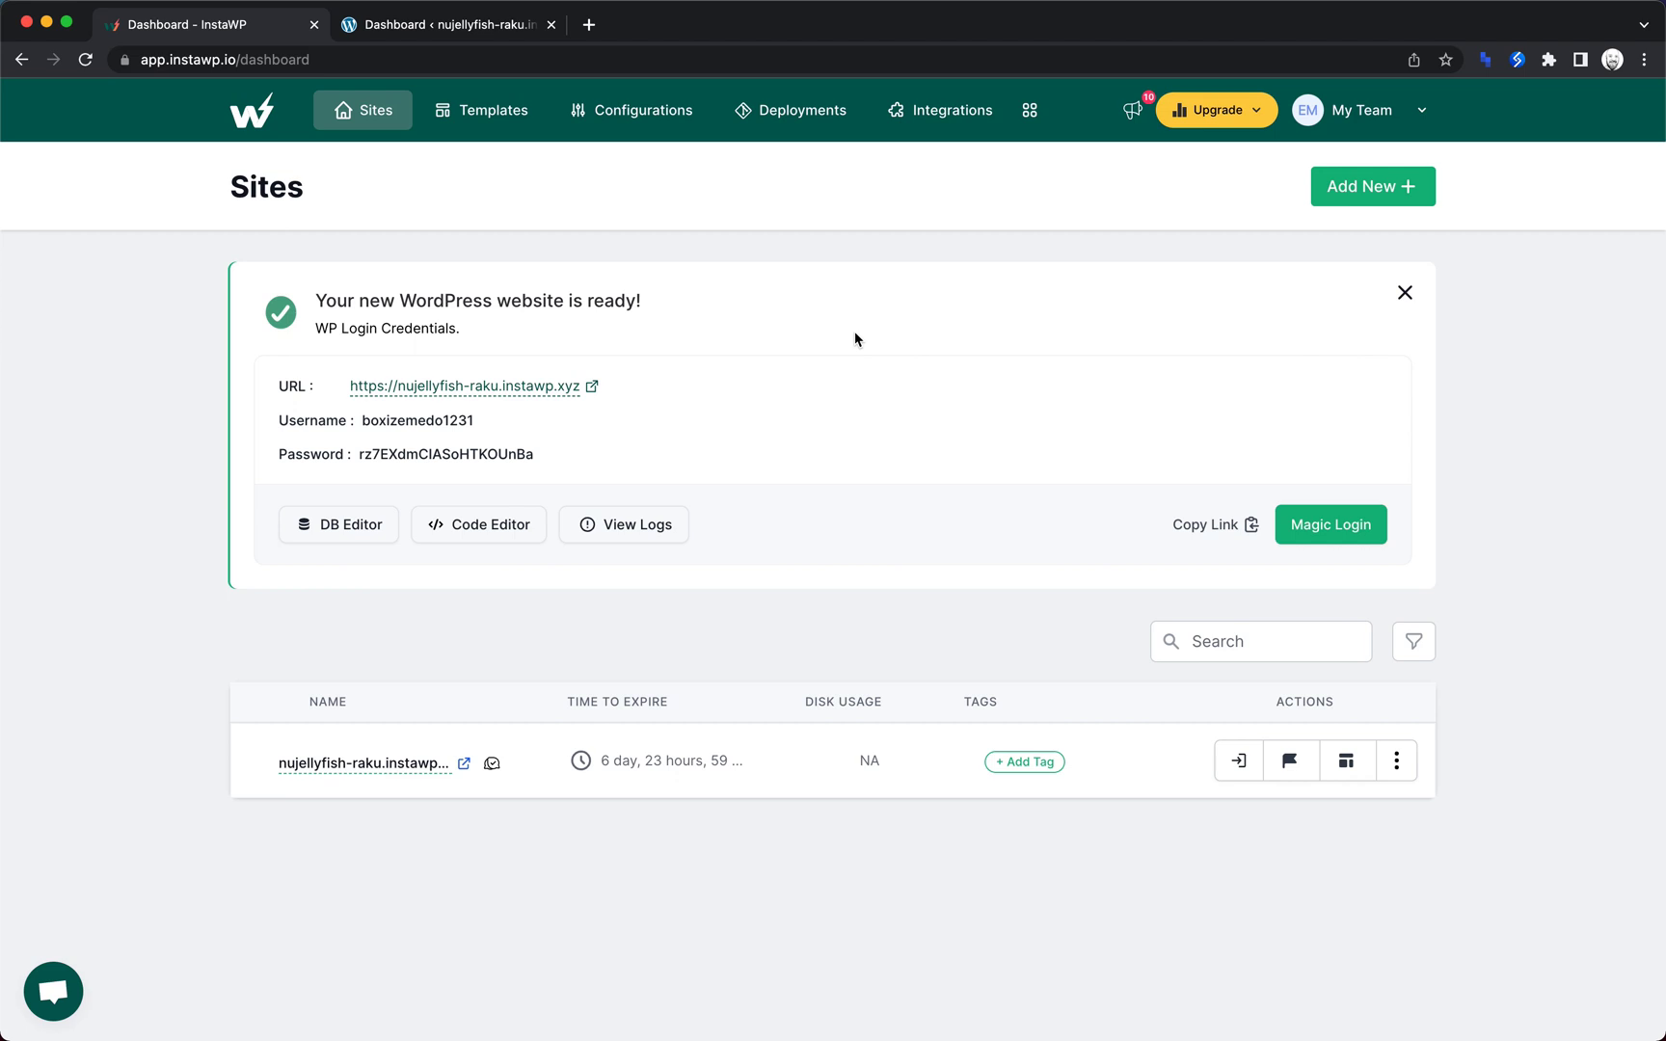
# - Upload and install oxygen.4.6.2.zip through Plugins > Add New > Upload Plugin
pyautogui.click(462, 27)
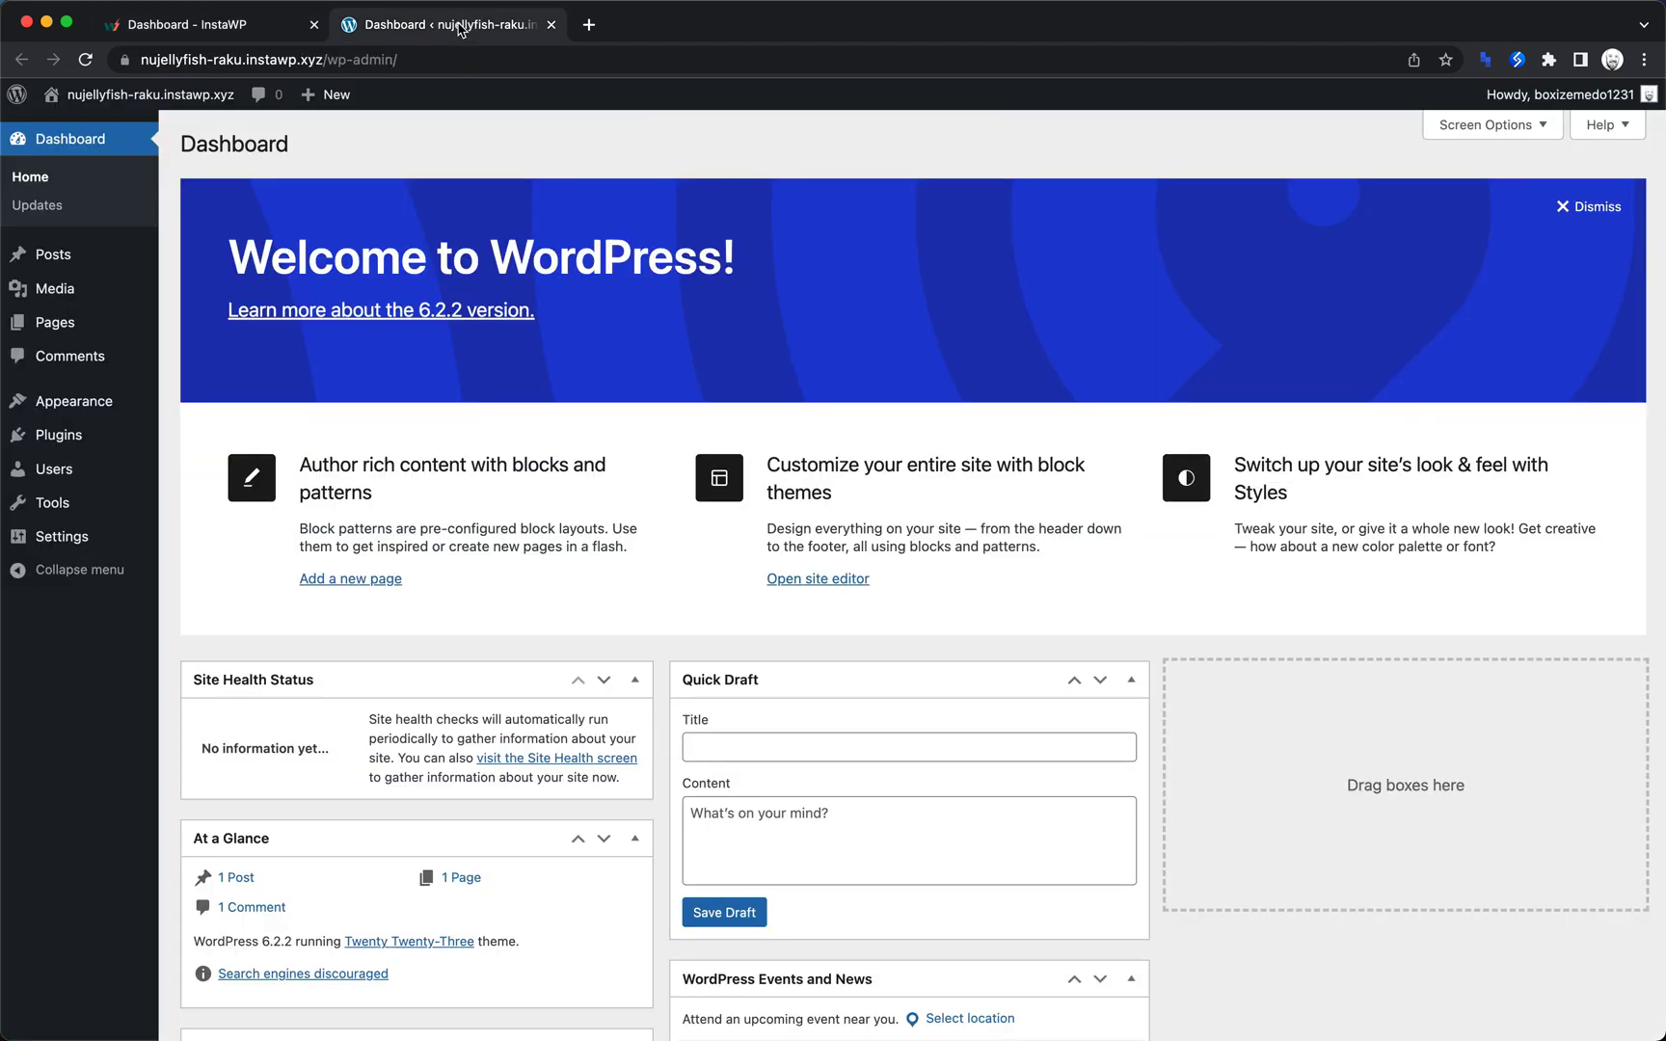
pyautogui.click(51, 441)
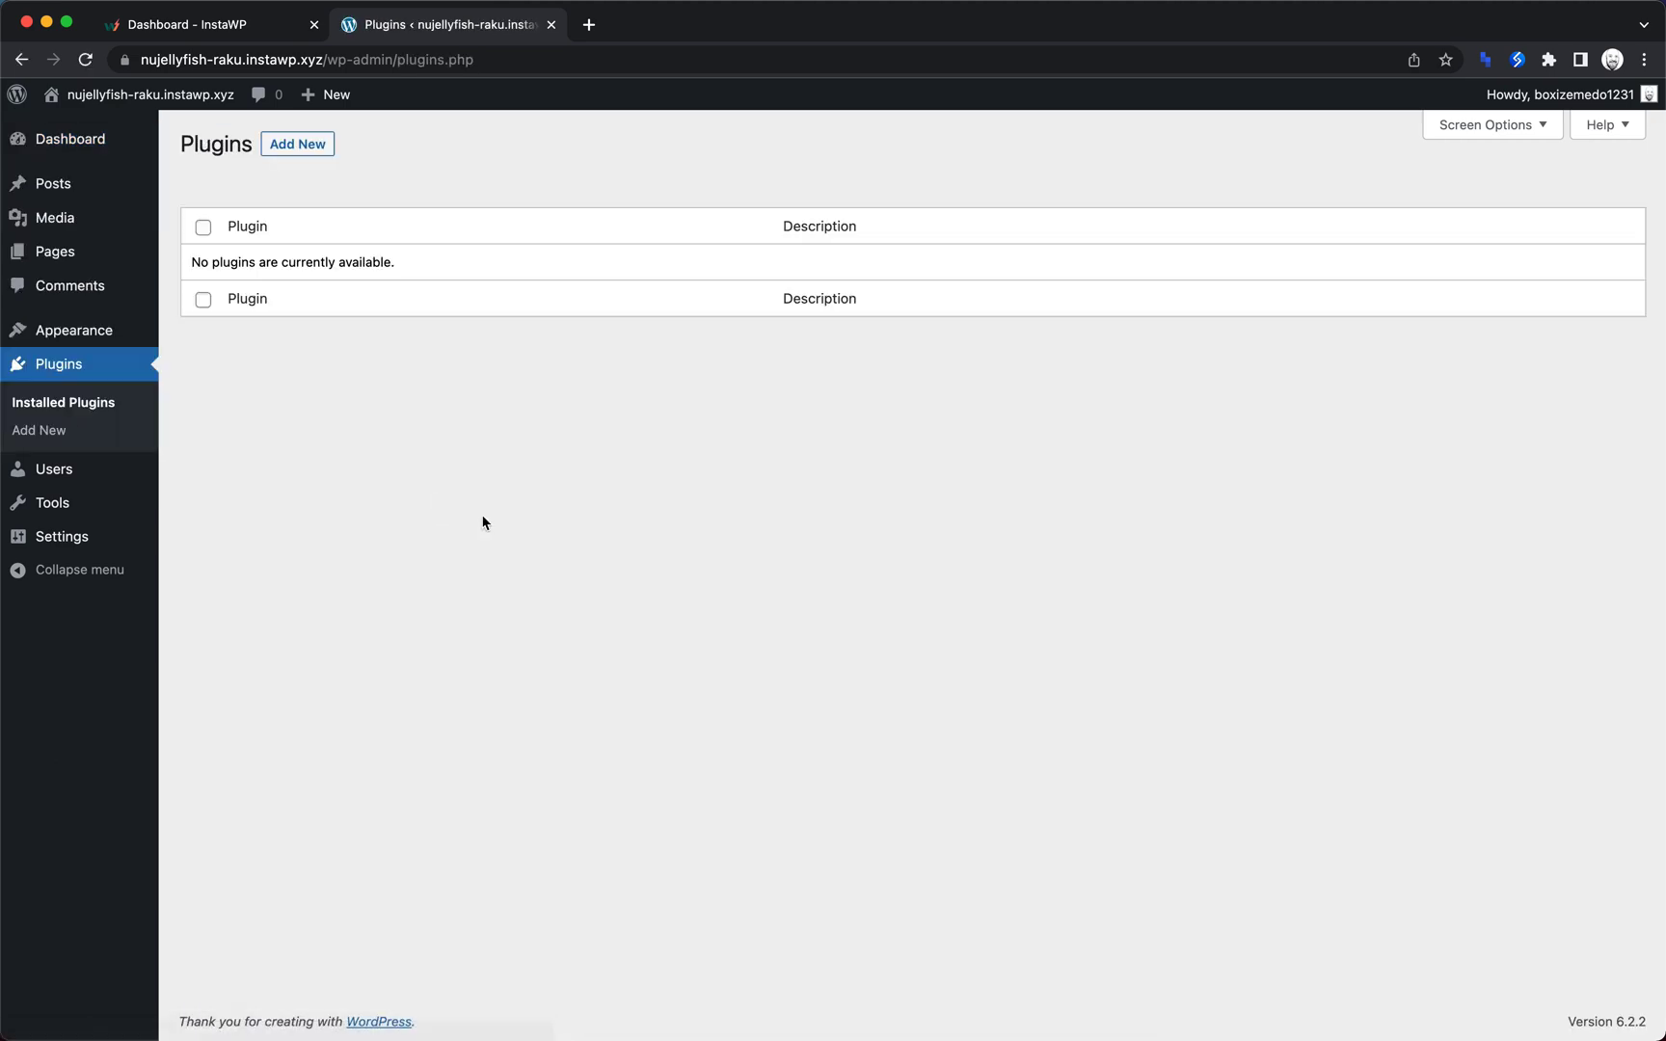
pyautogui.click(297, 143)
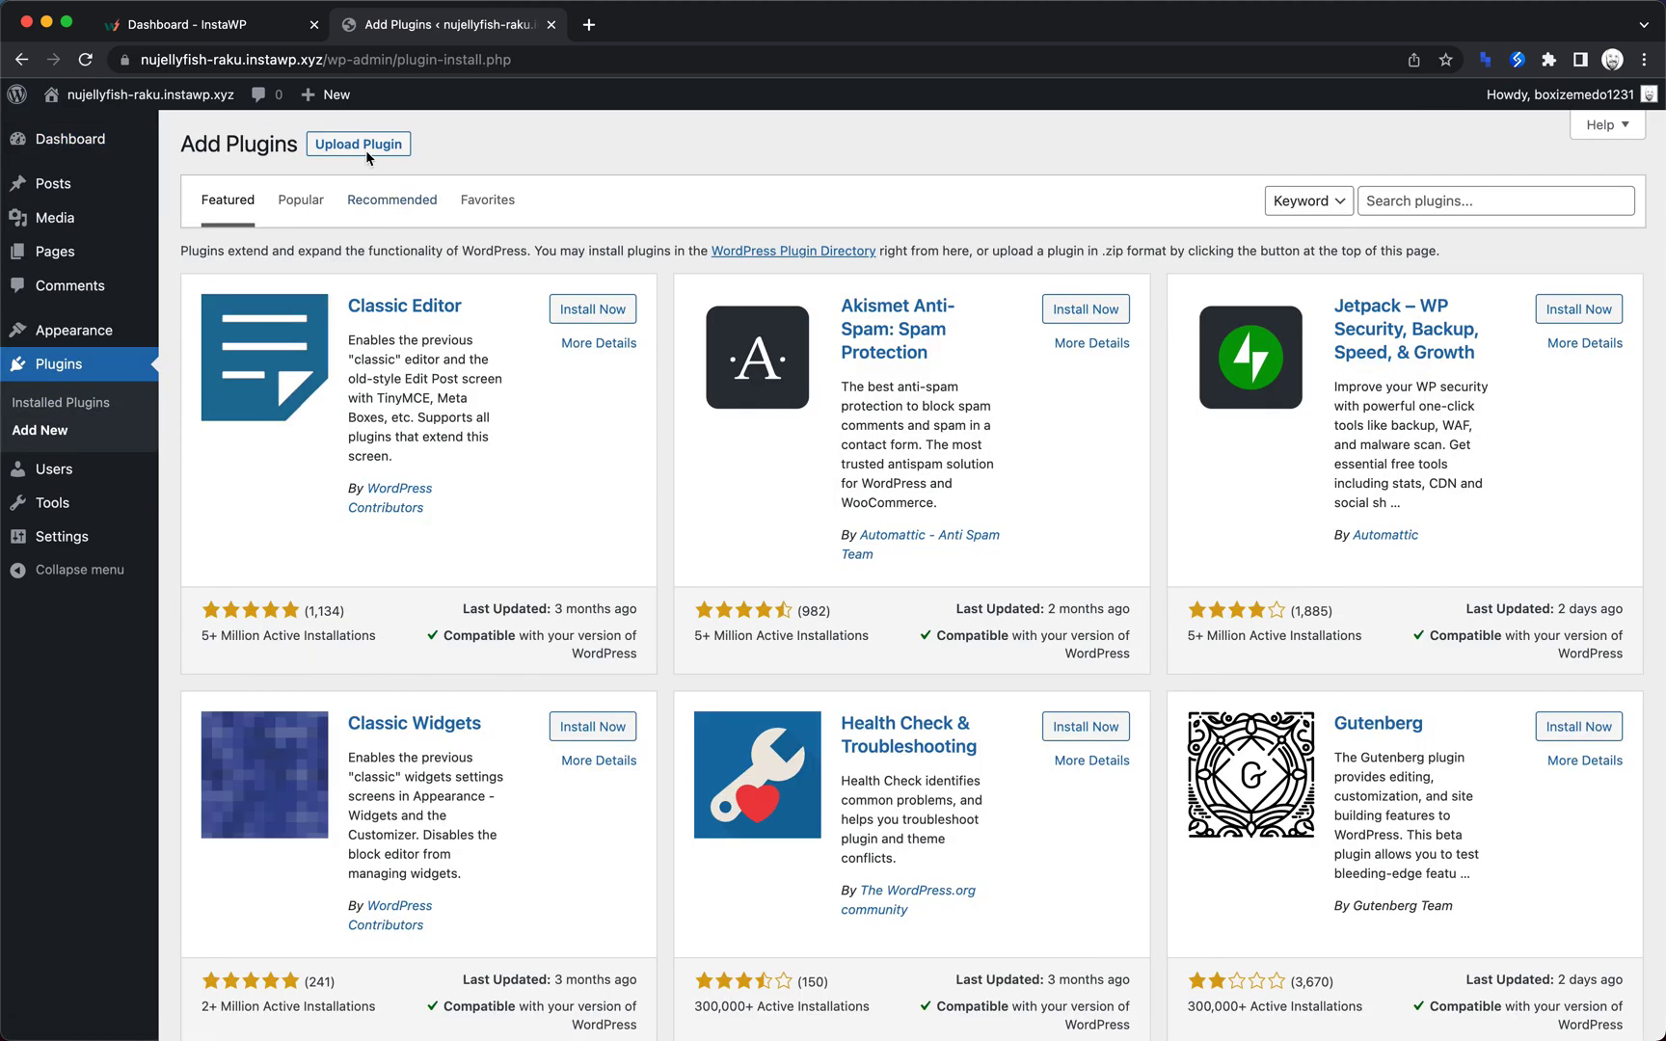
pyautogui.click(366, 144)
pyautogui.click(762, 322)
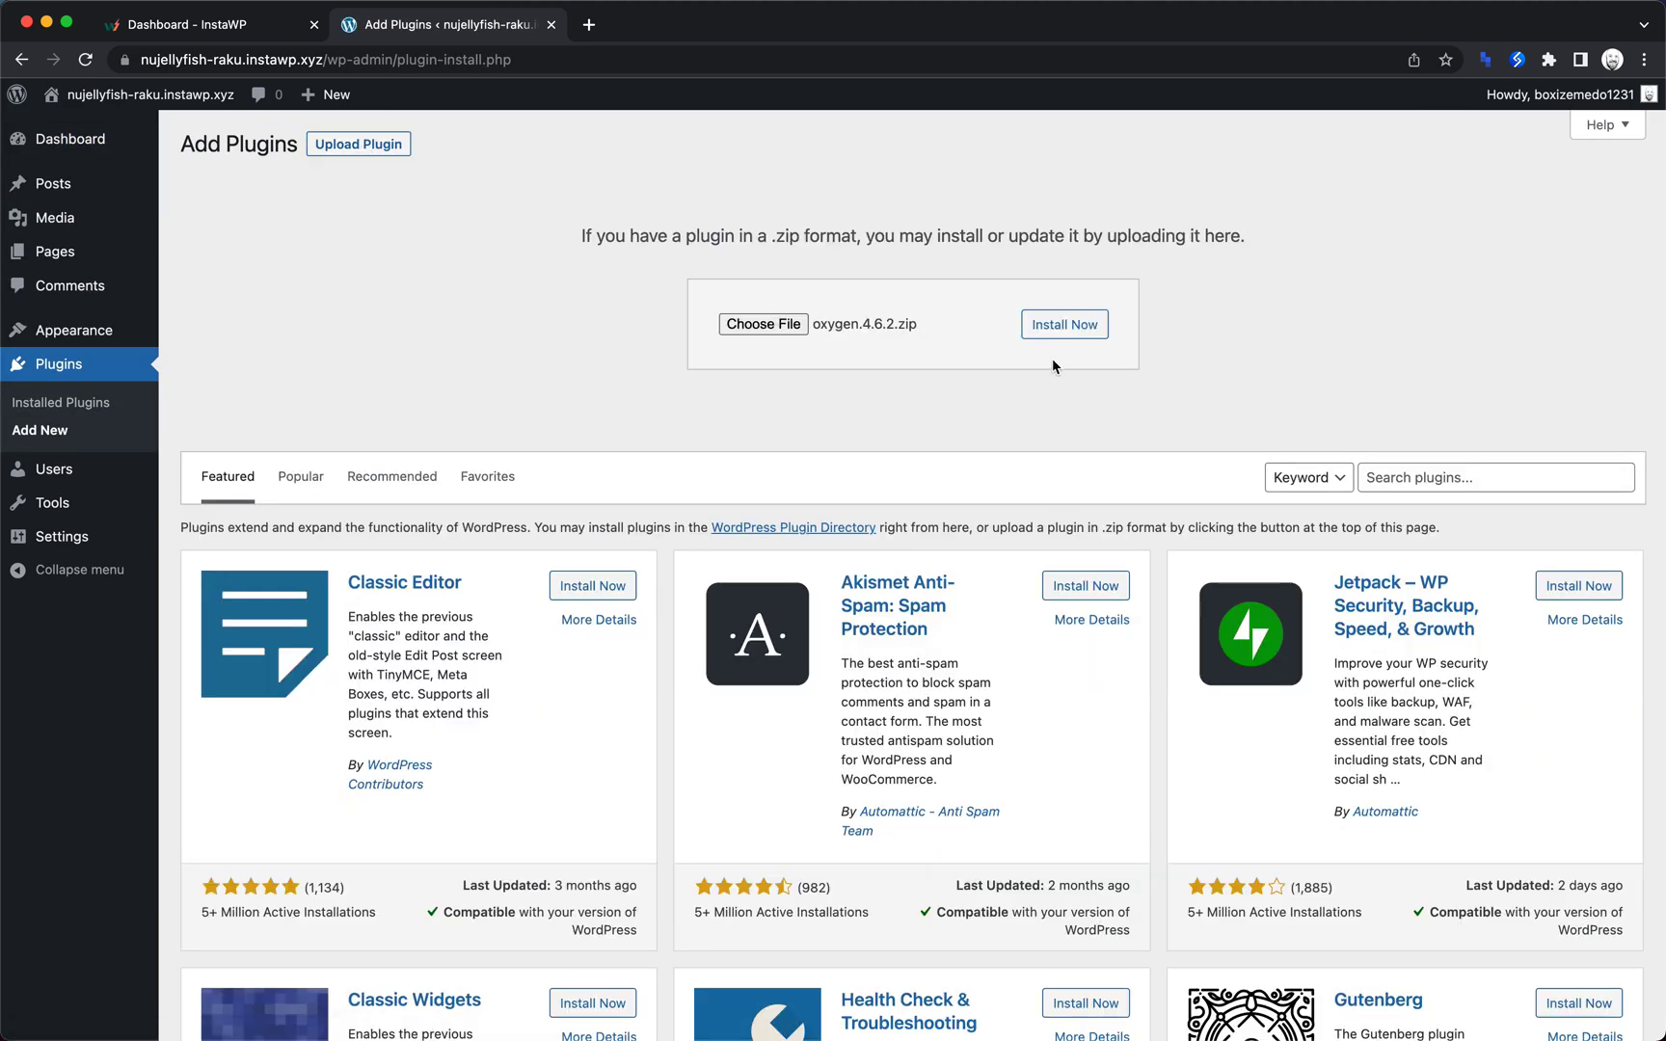
pyautogui.click(1064, 324)
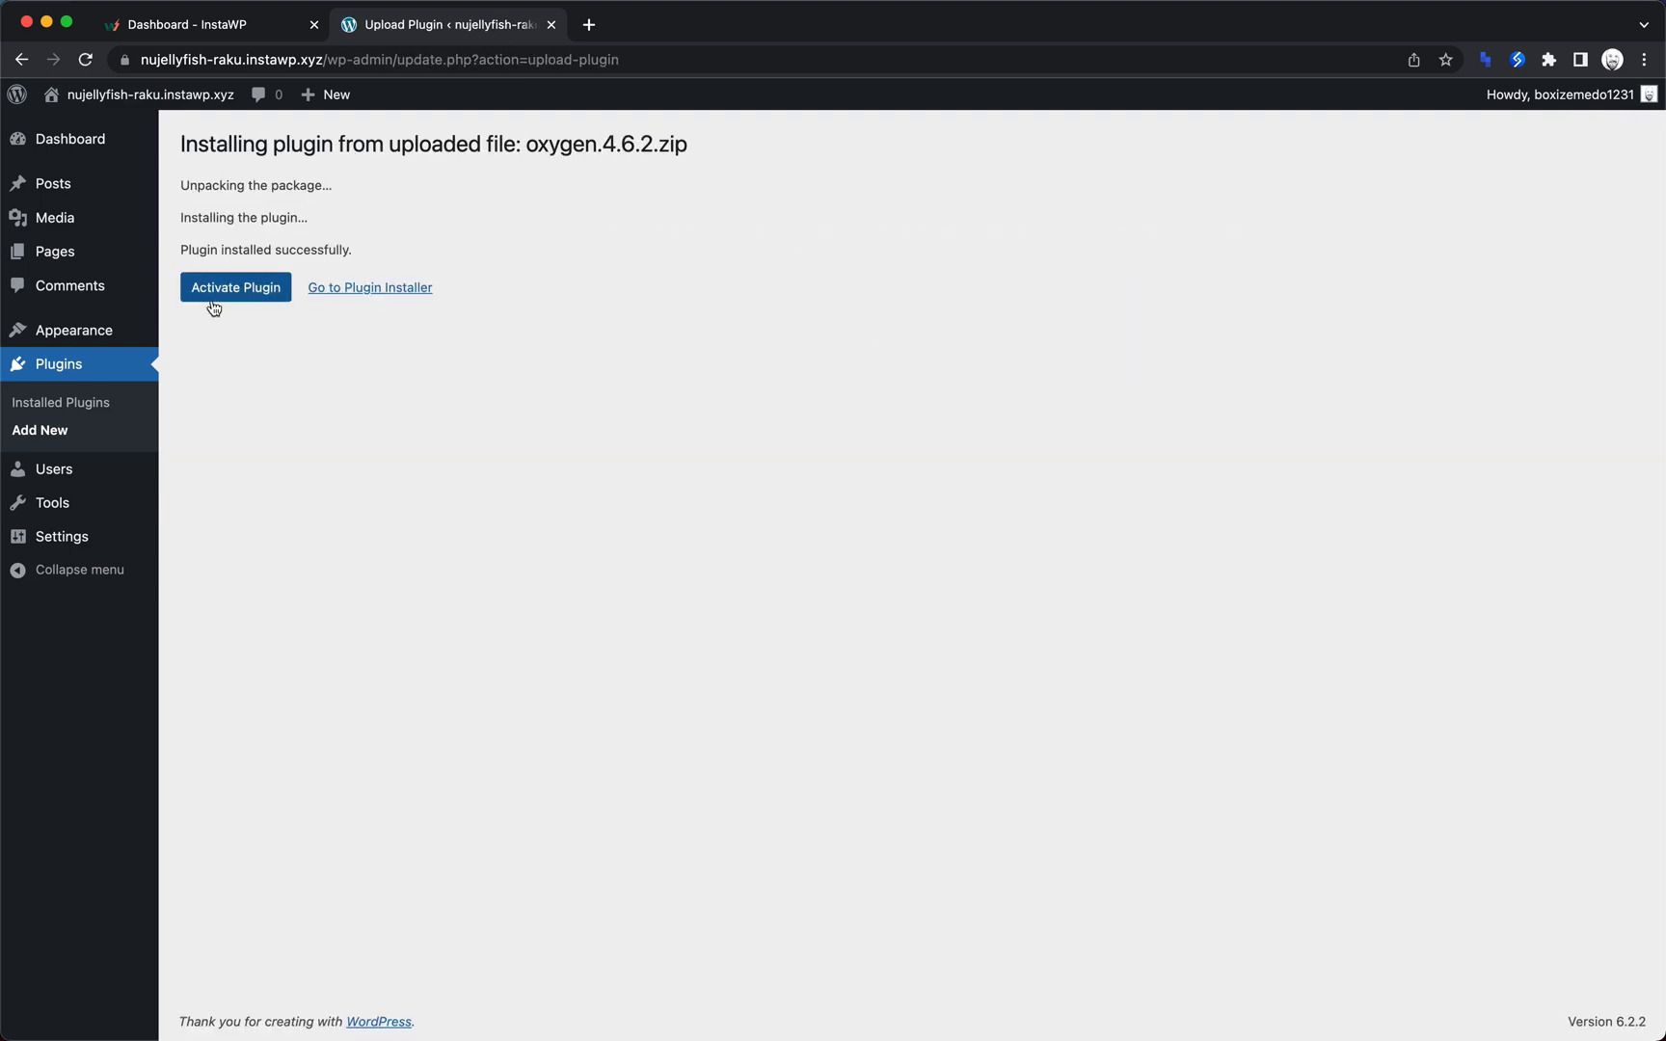
# - Activate Oxygen and confirm the default install of the Atomic premade website
pyautogui.click(220, 297)
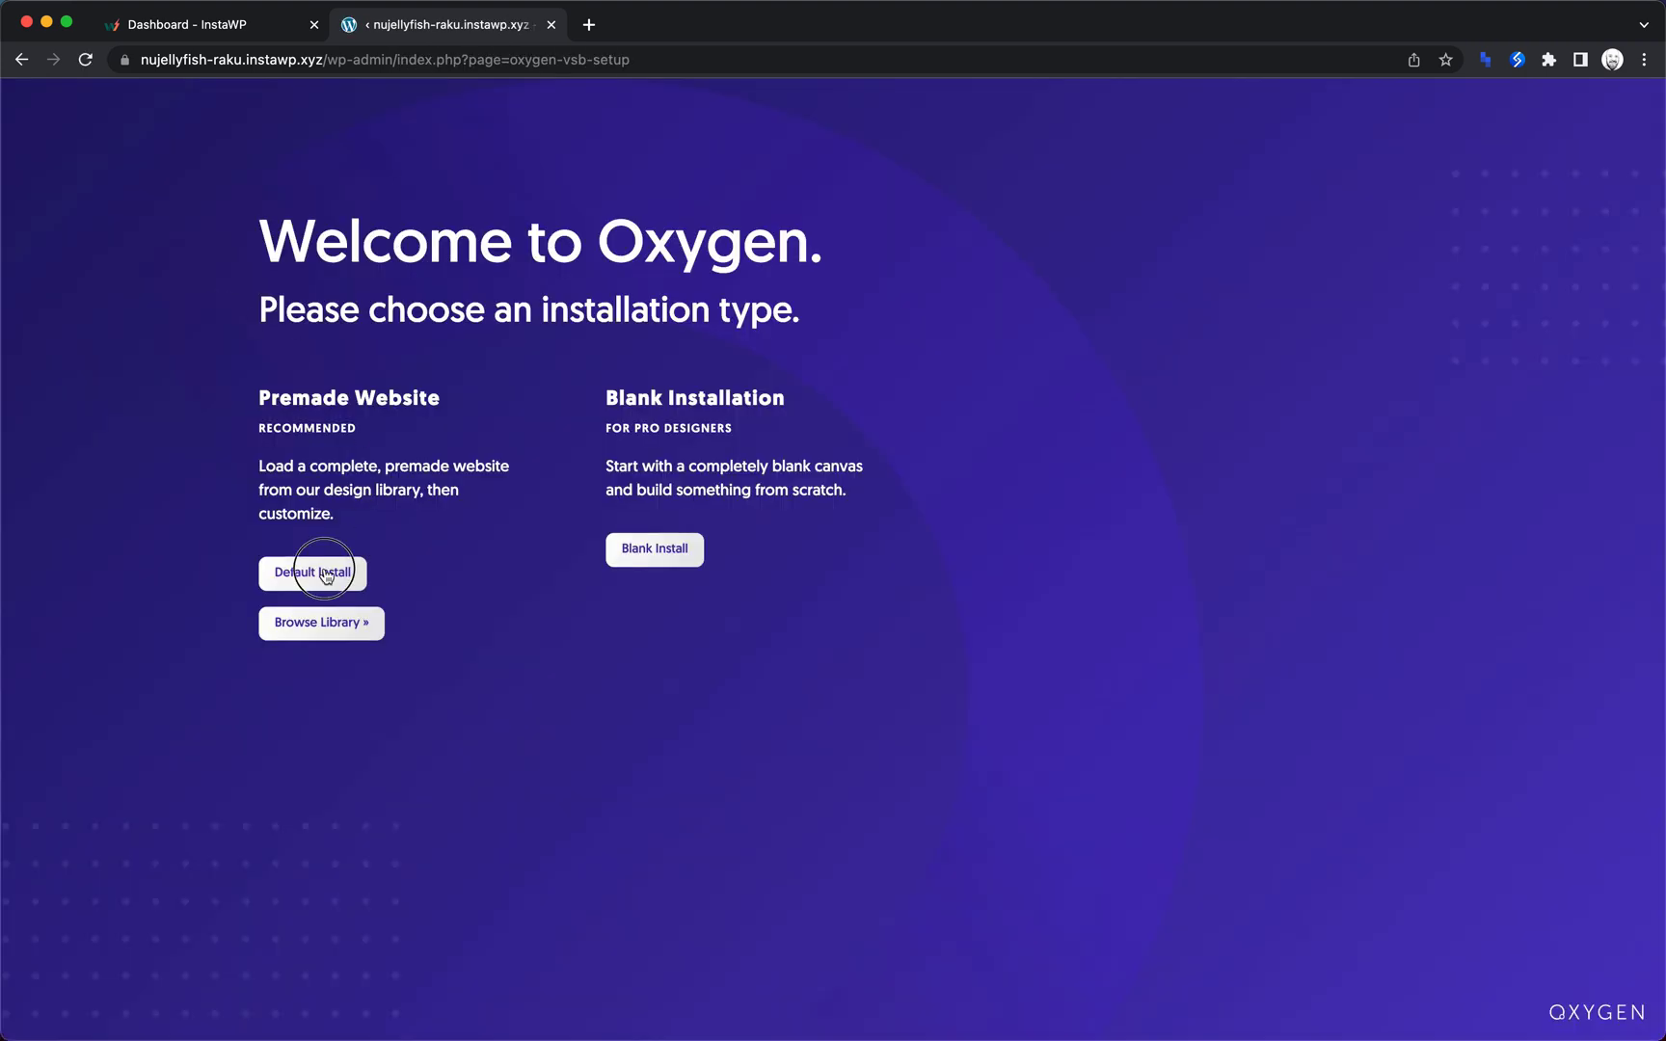
pyautogui.click(326, 575)
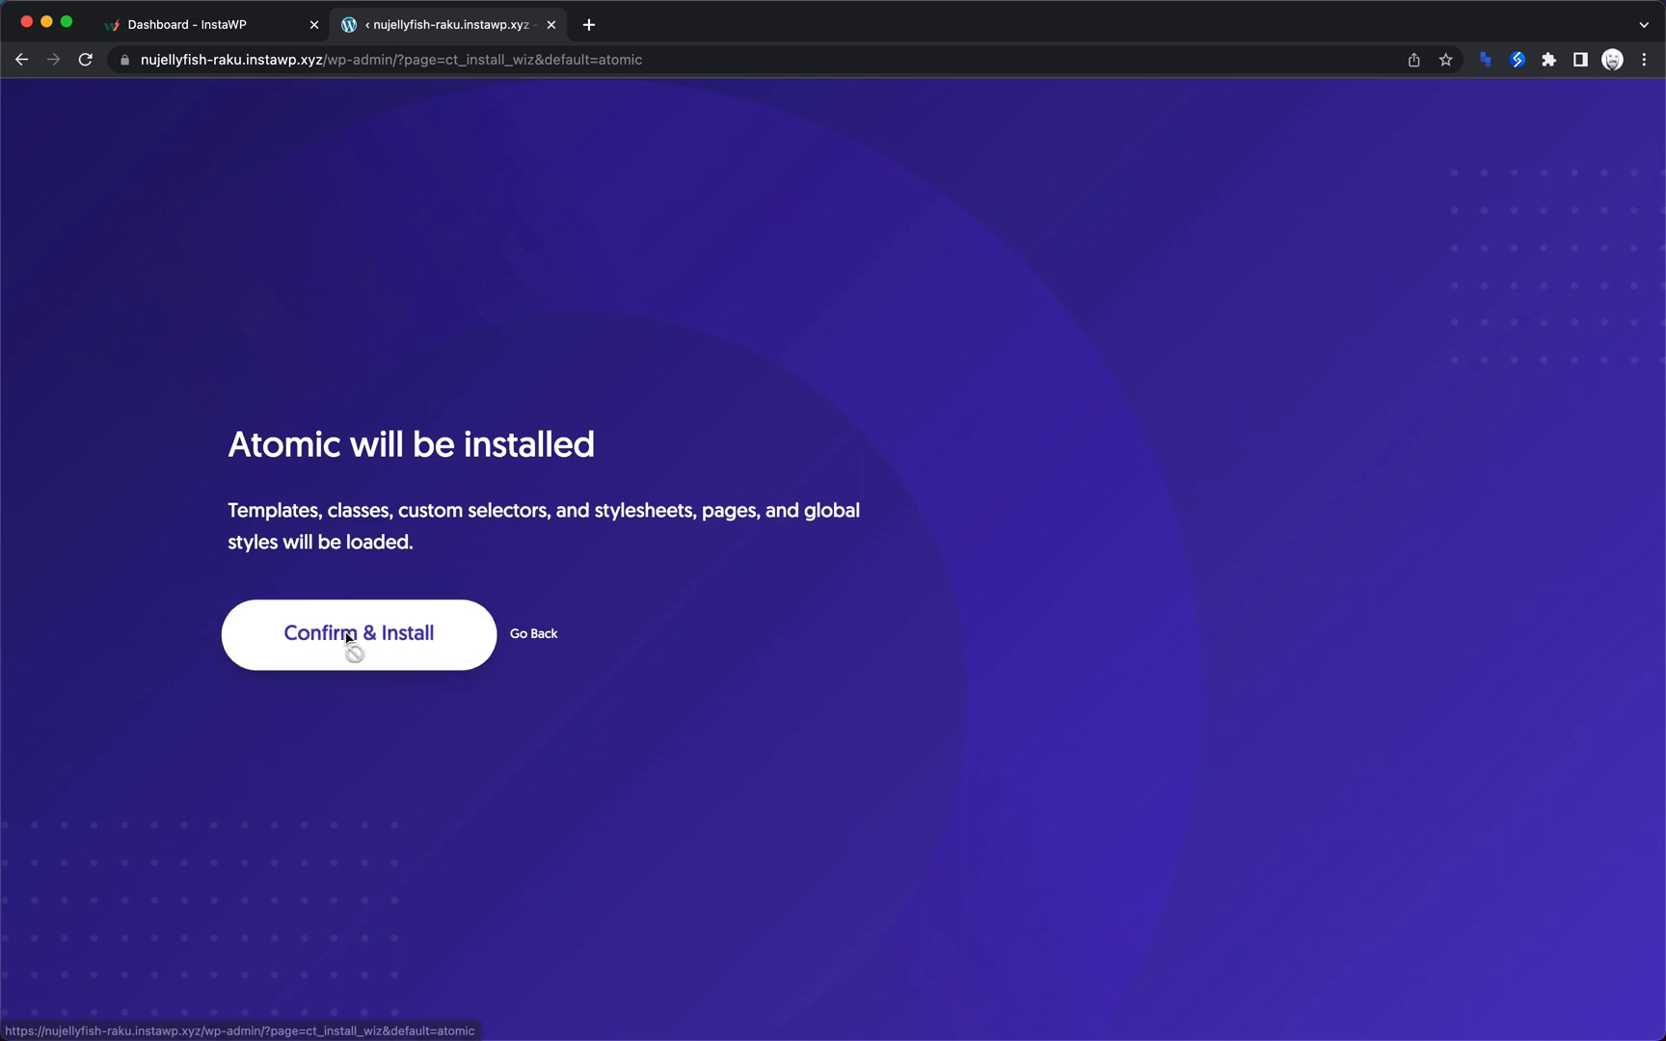
pyautogui.click(348, 639)
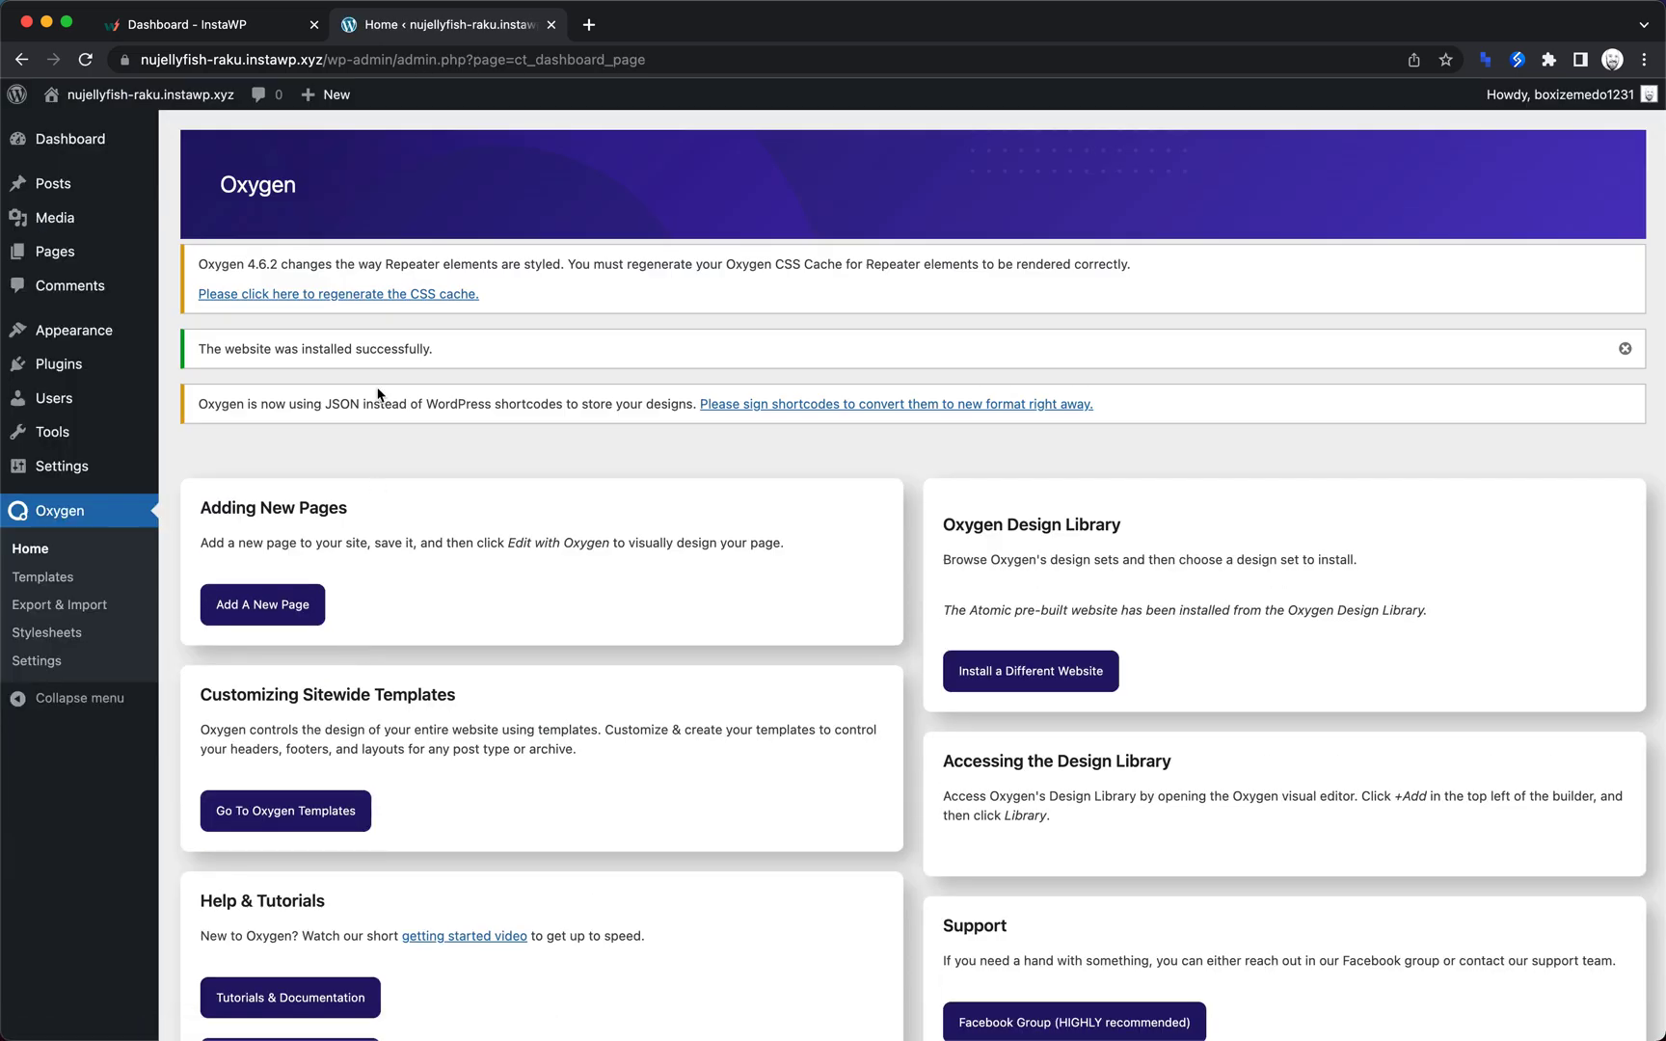
# - In Settings > Reading, set the homepage to the static page 'Home' and save
pyautogui.moveTo(197, 104)
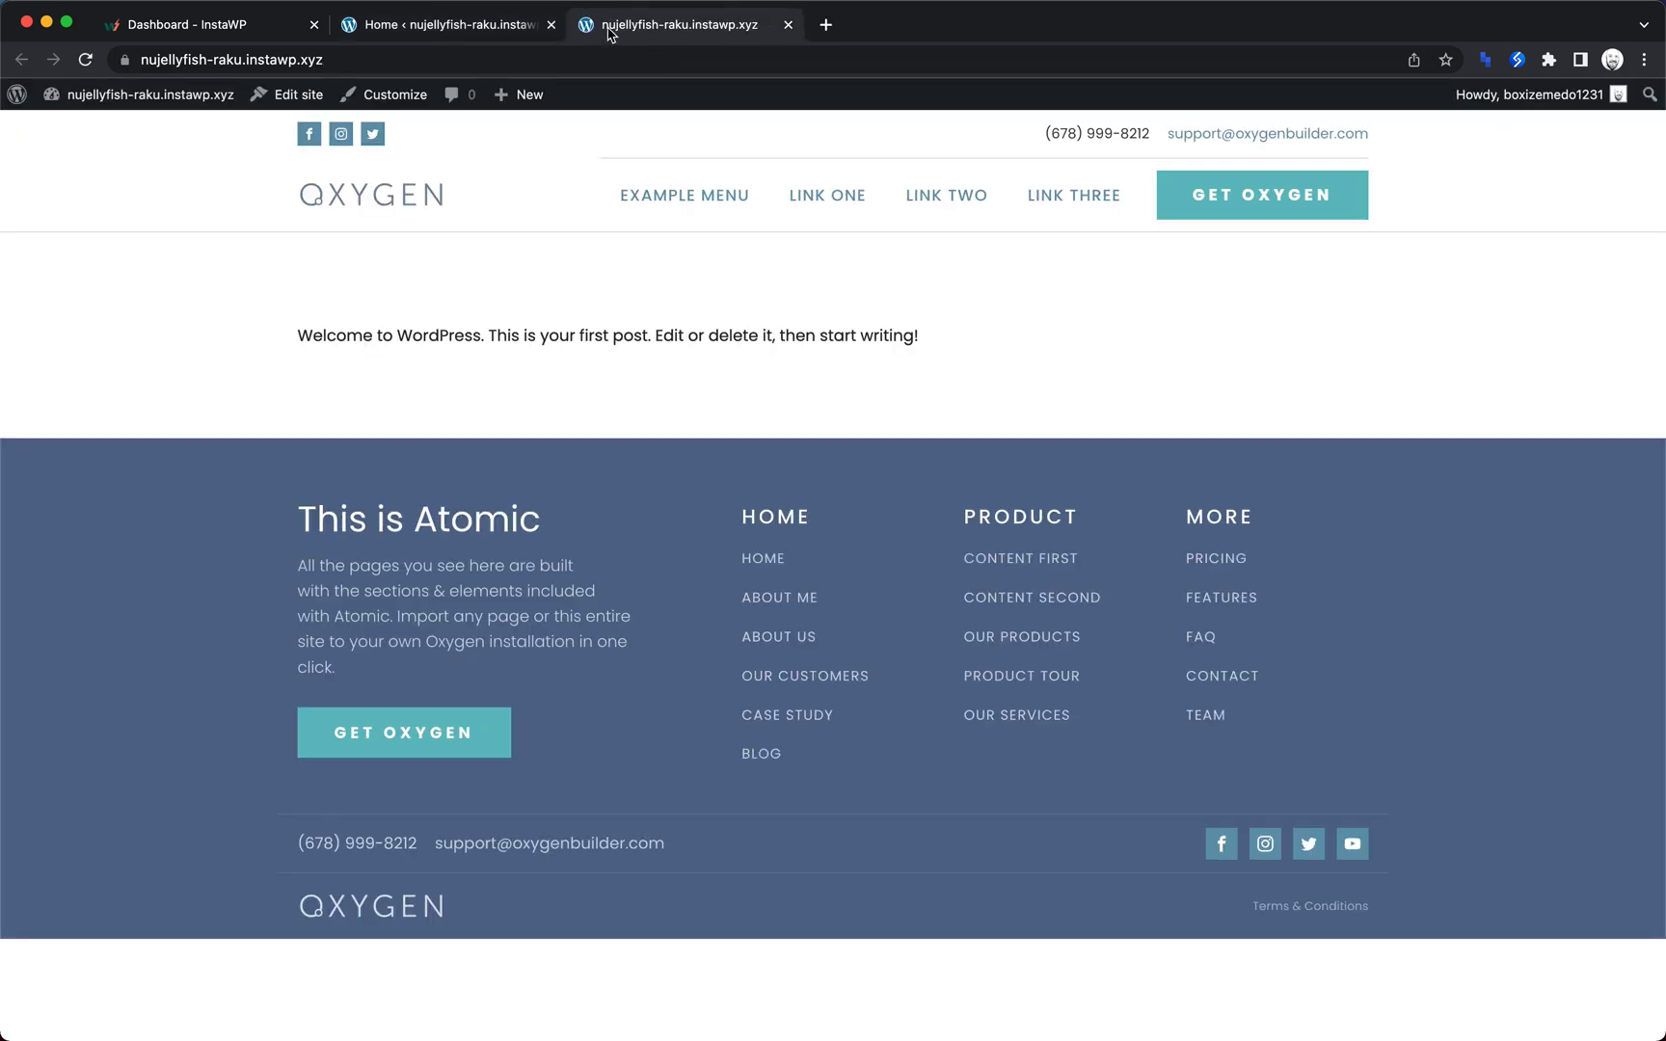
pyautogui.click(516, 25)
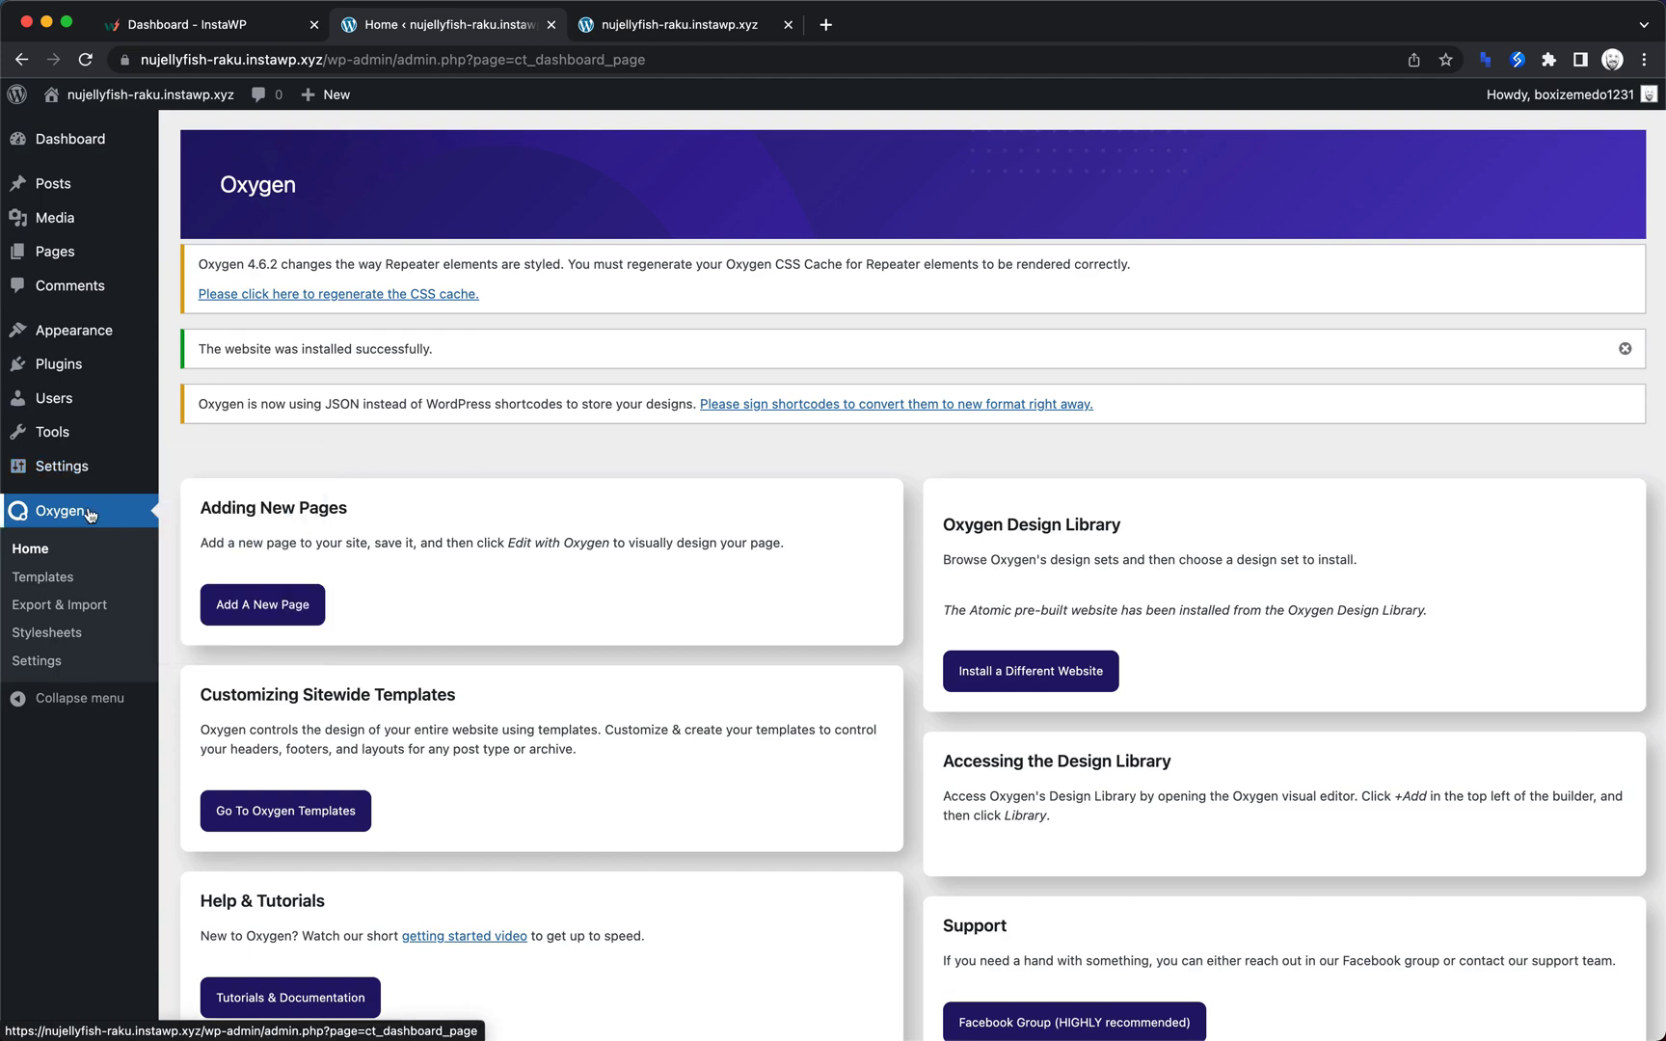
pyautogui.moveTo(64, 469)
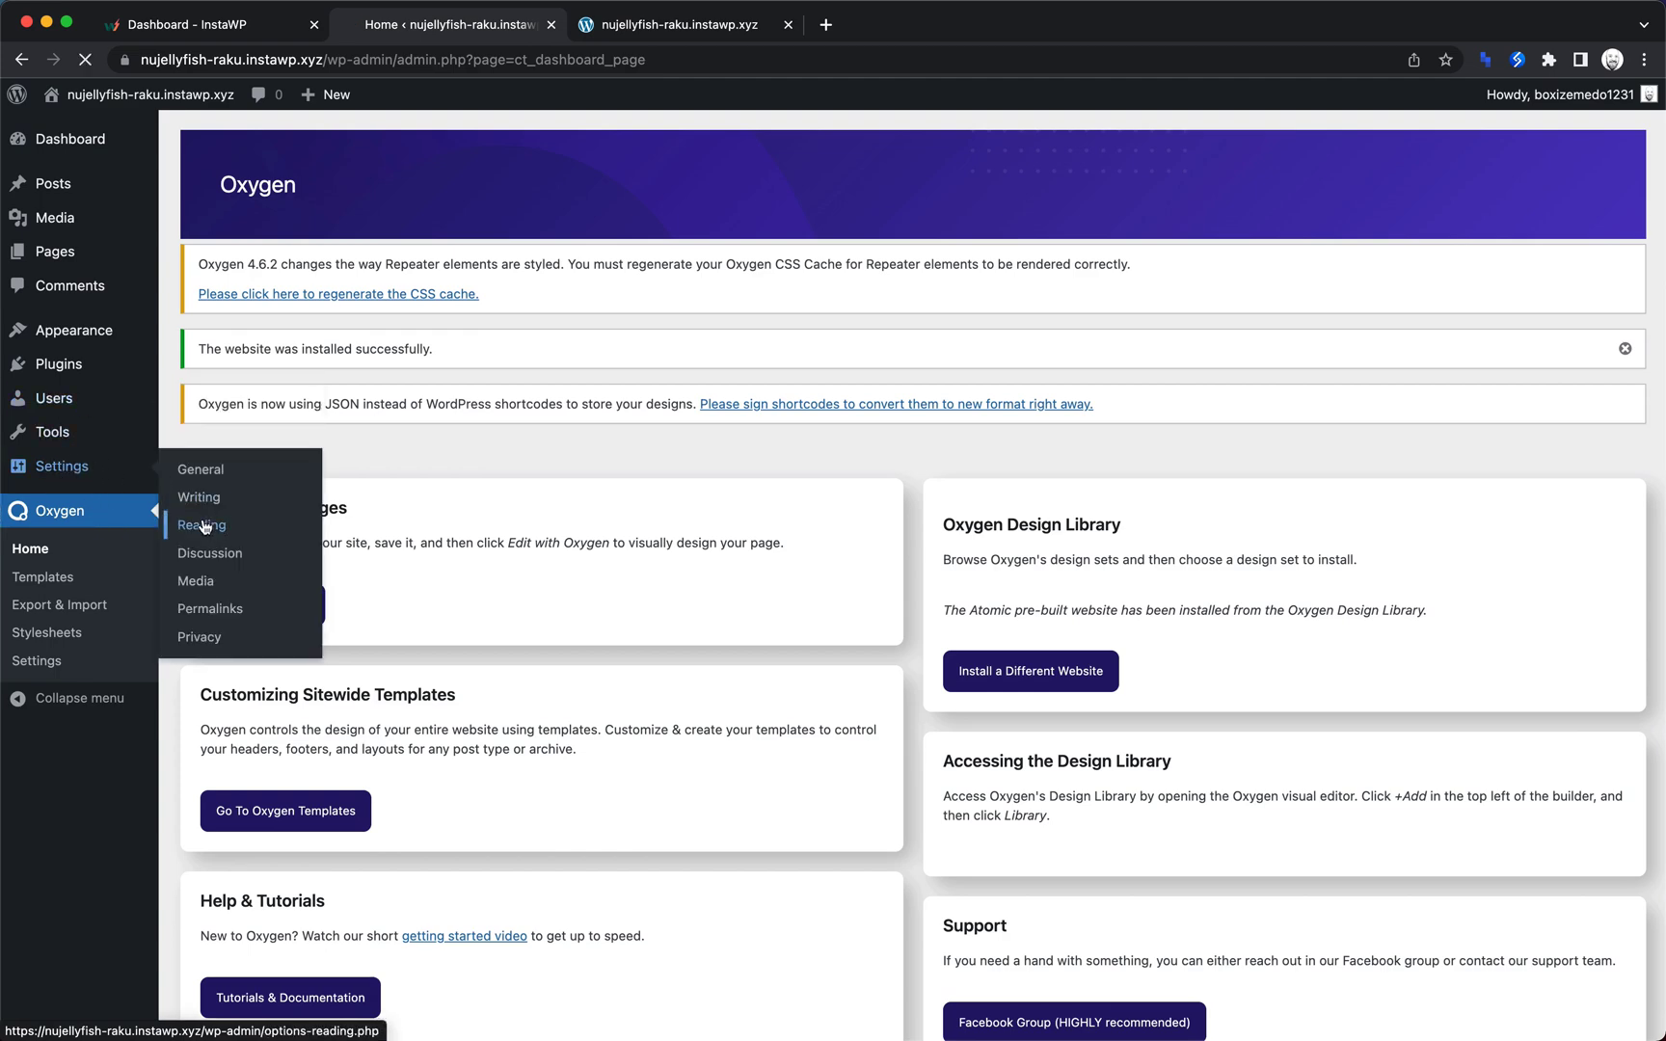
pyautogui.click(202, 523)
pyautogui.click(406, 367)
pyautogui.click(579, 416)
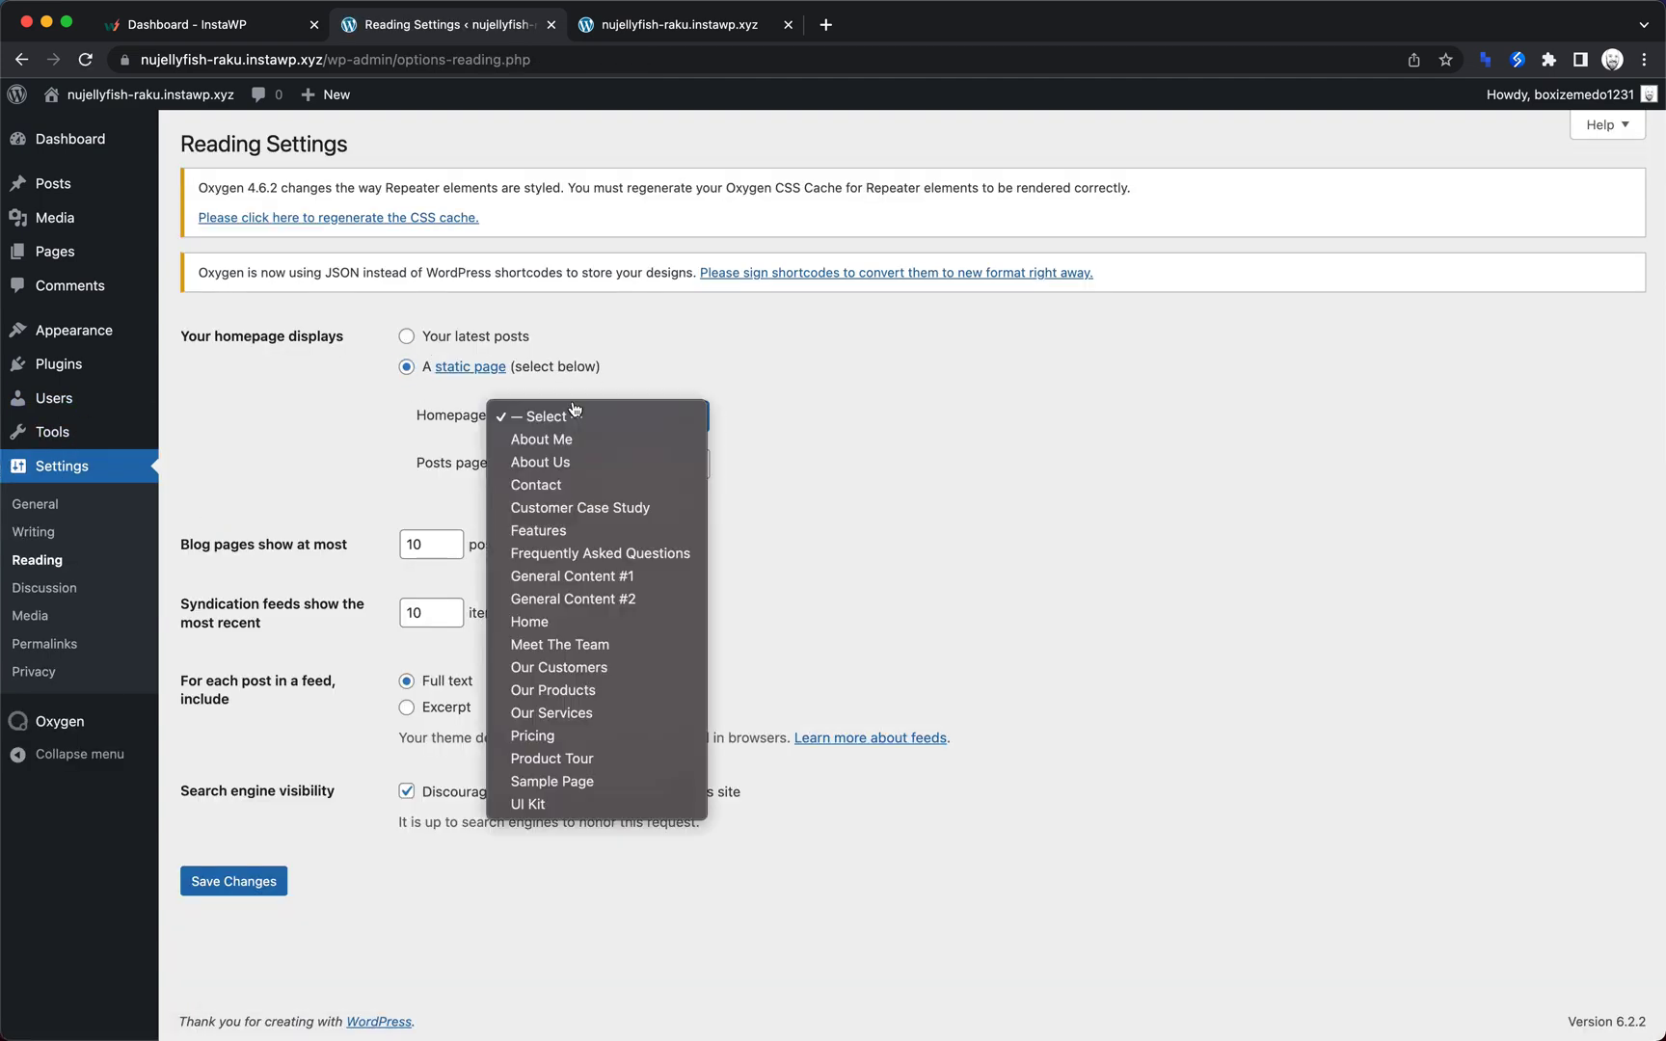
pyautogui.click(554, 622)
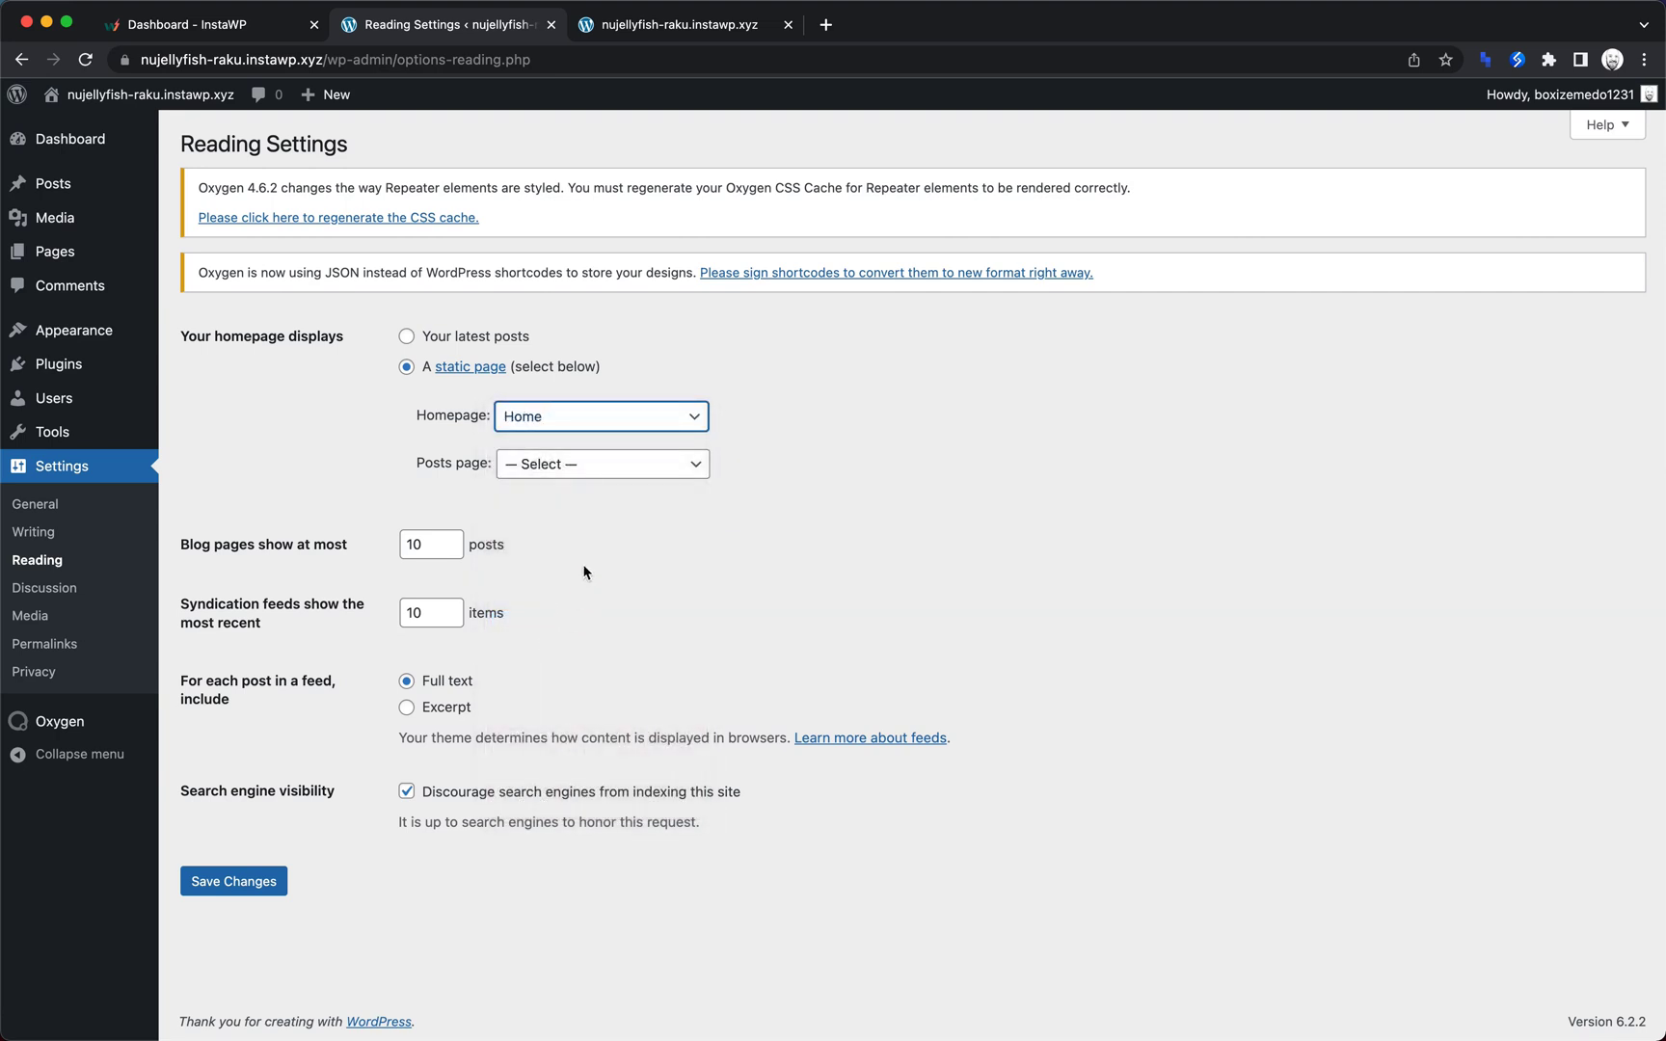
pyautogui.click(214, 883)
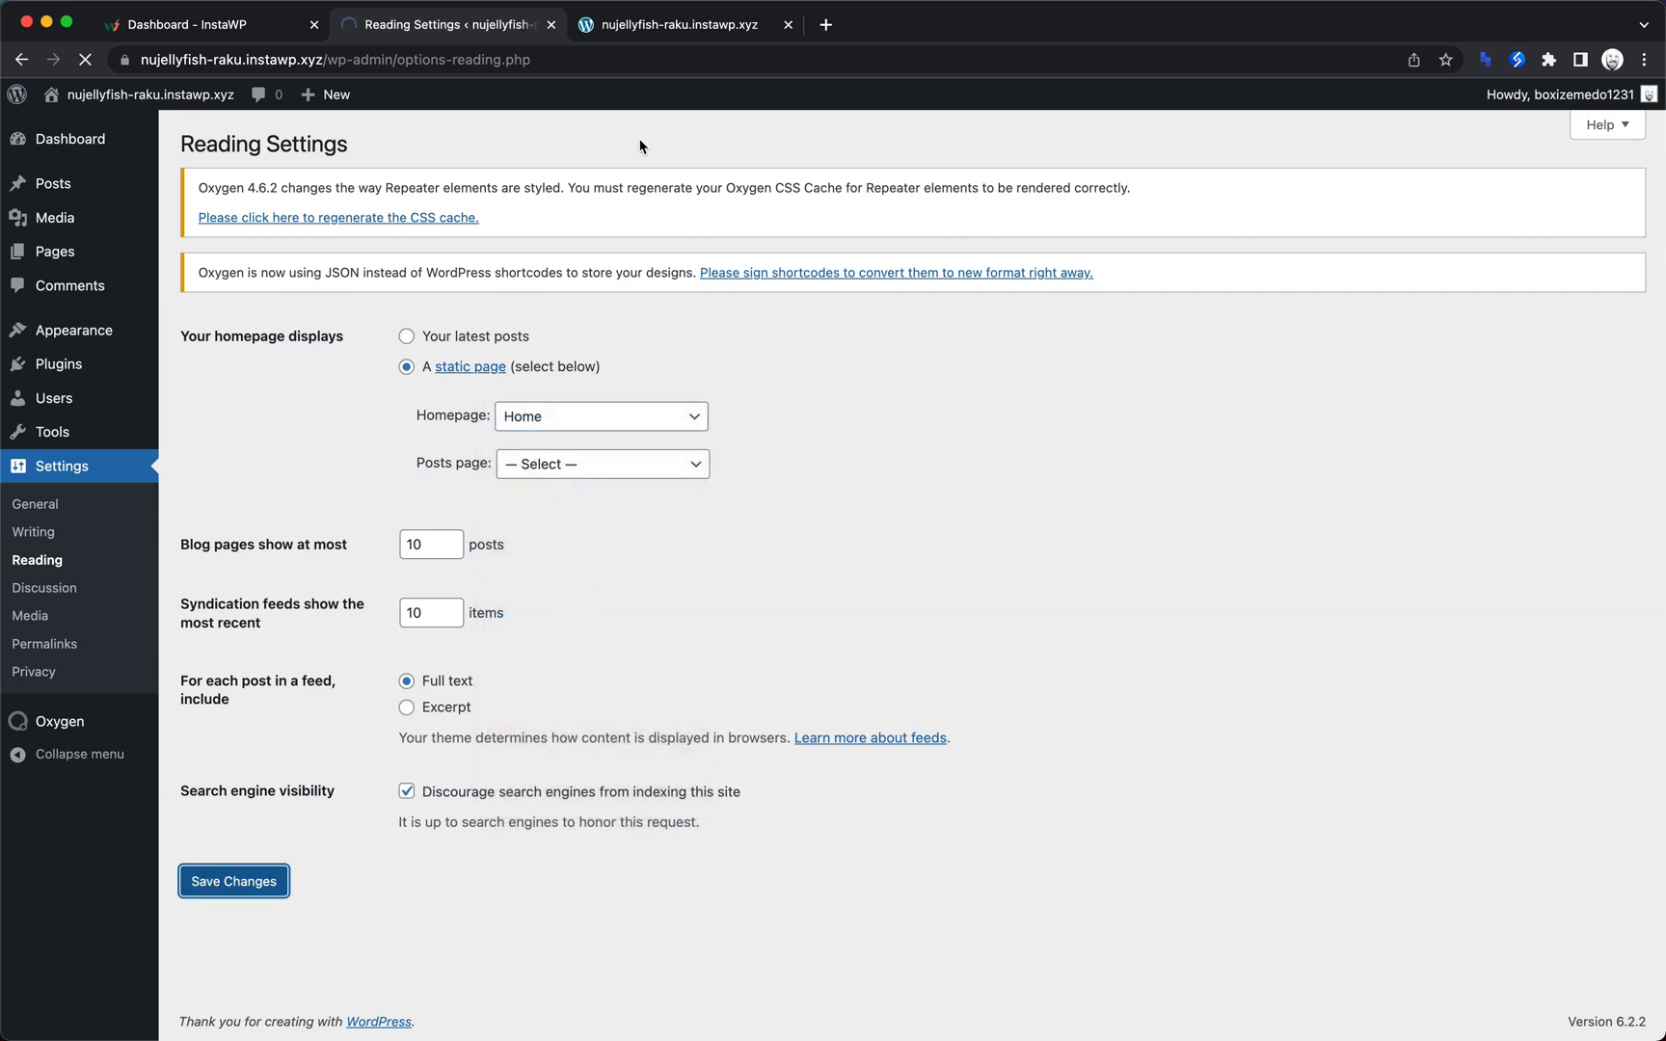
# - Reload the site's front page and scroll through 'The Atomic Design Set' homepage
pyautogui.click(668, 24)
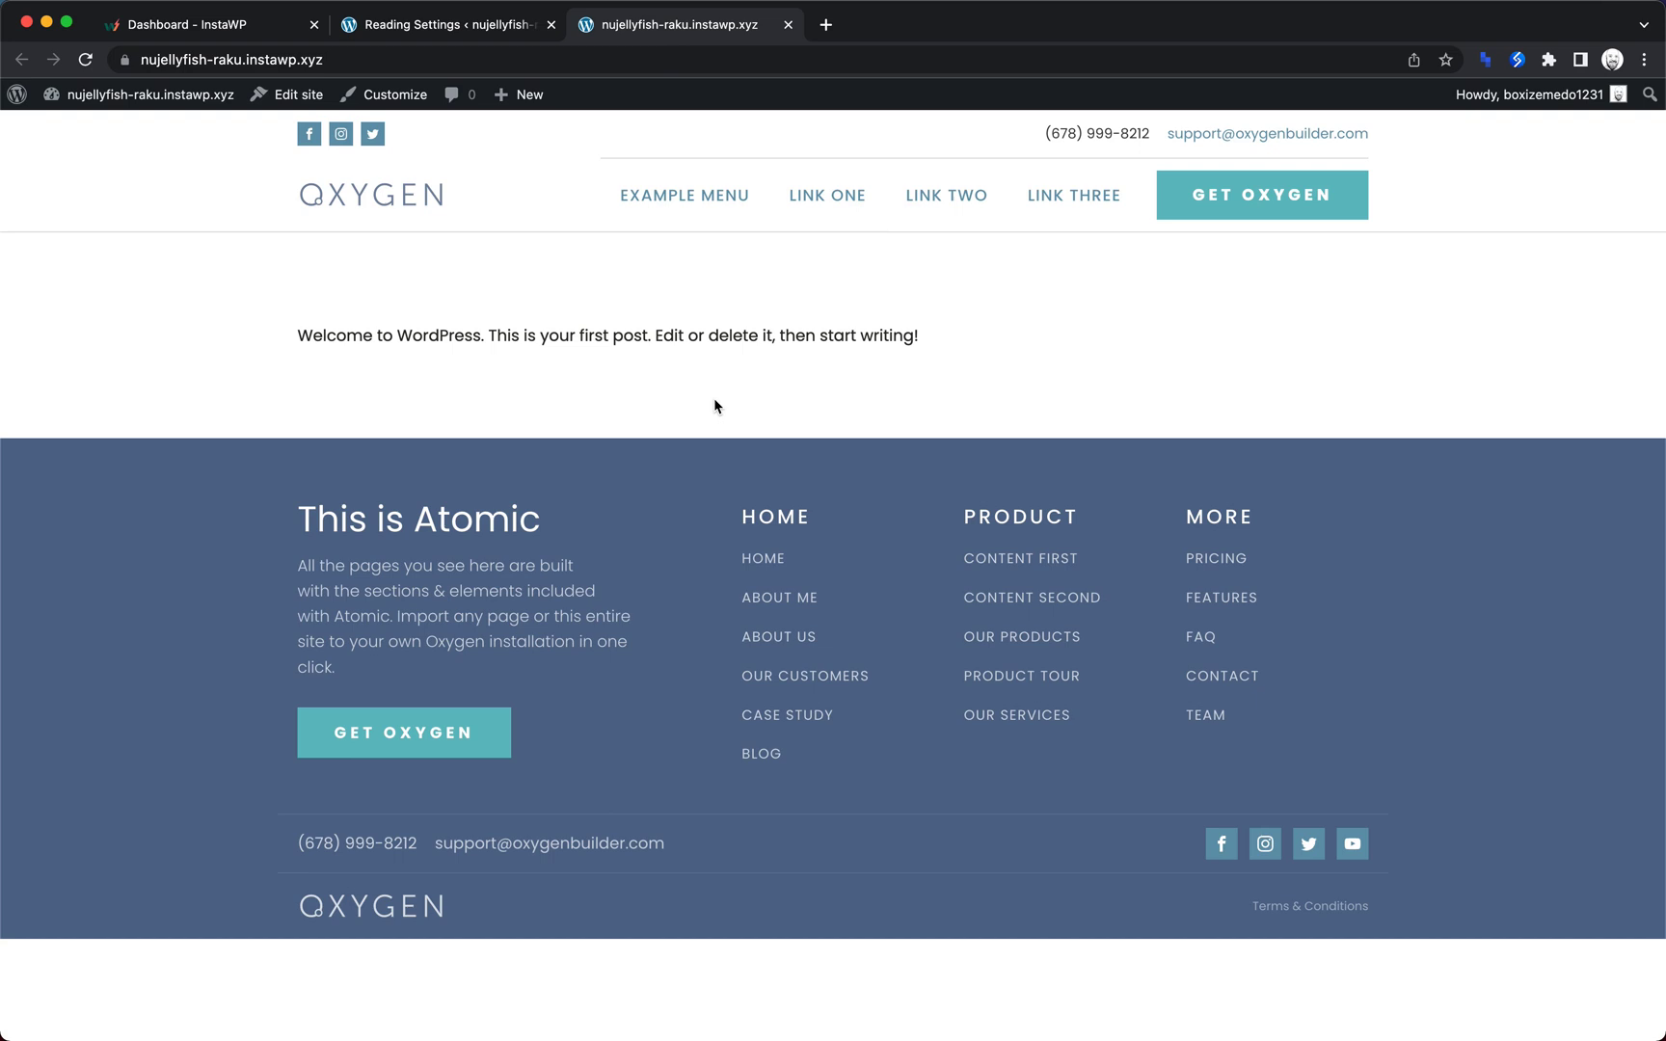
pyautogui.press('super+r')
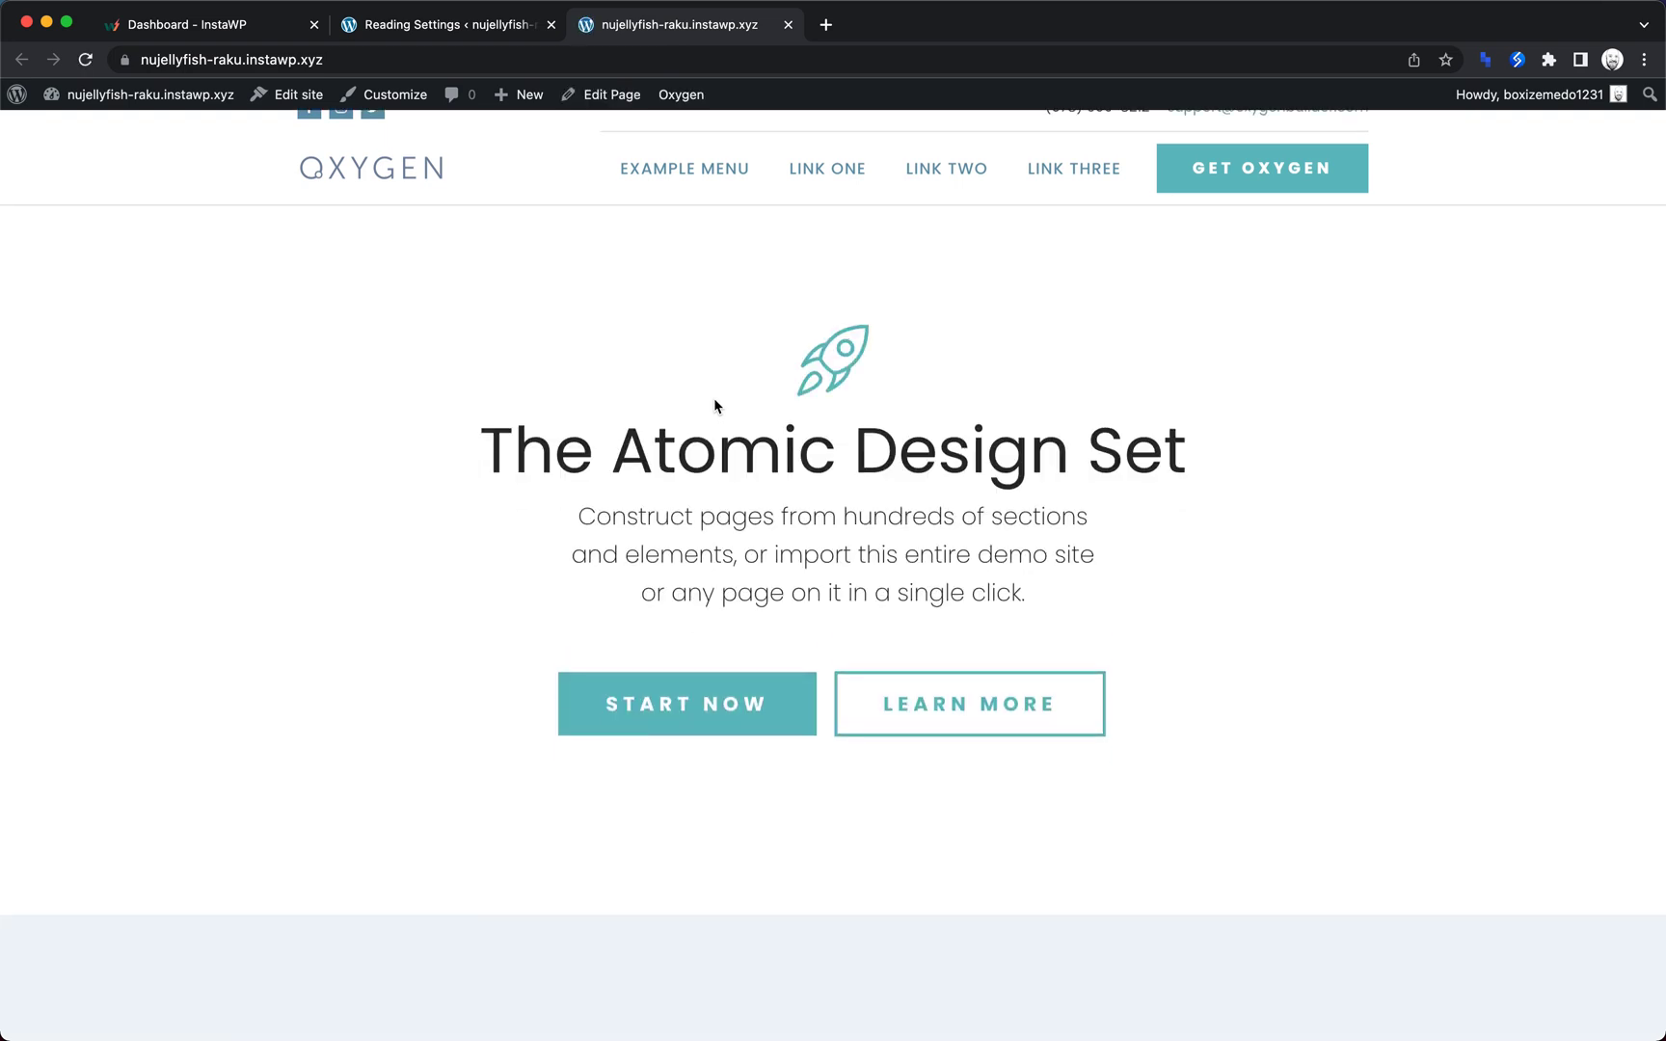
pyautogui.scroll(-5, 714, 405)
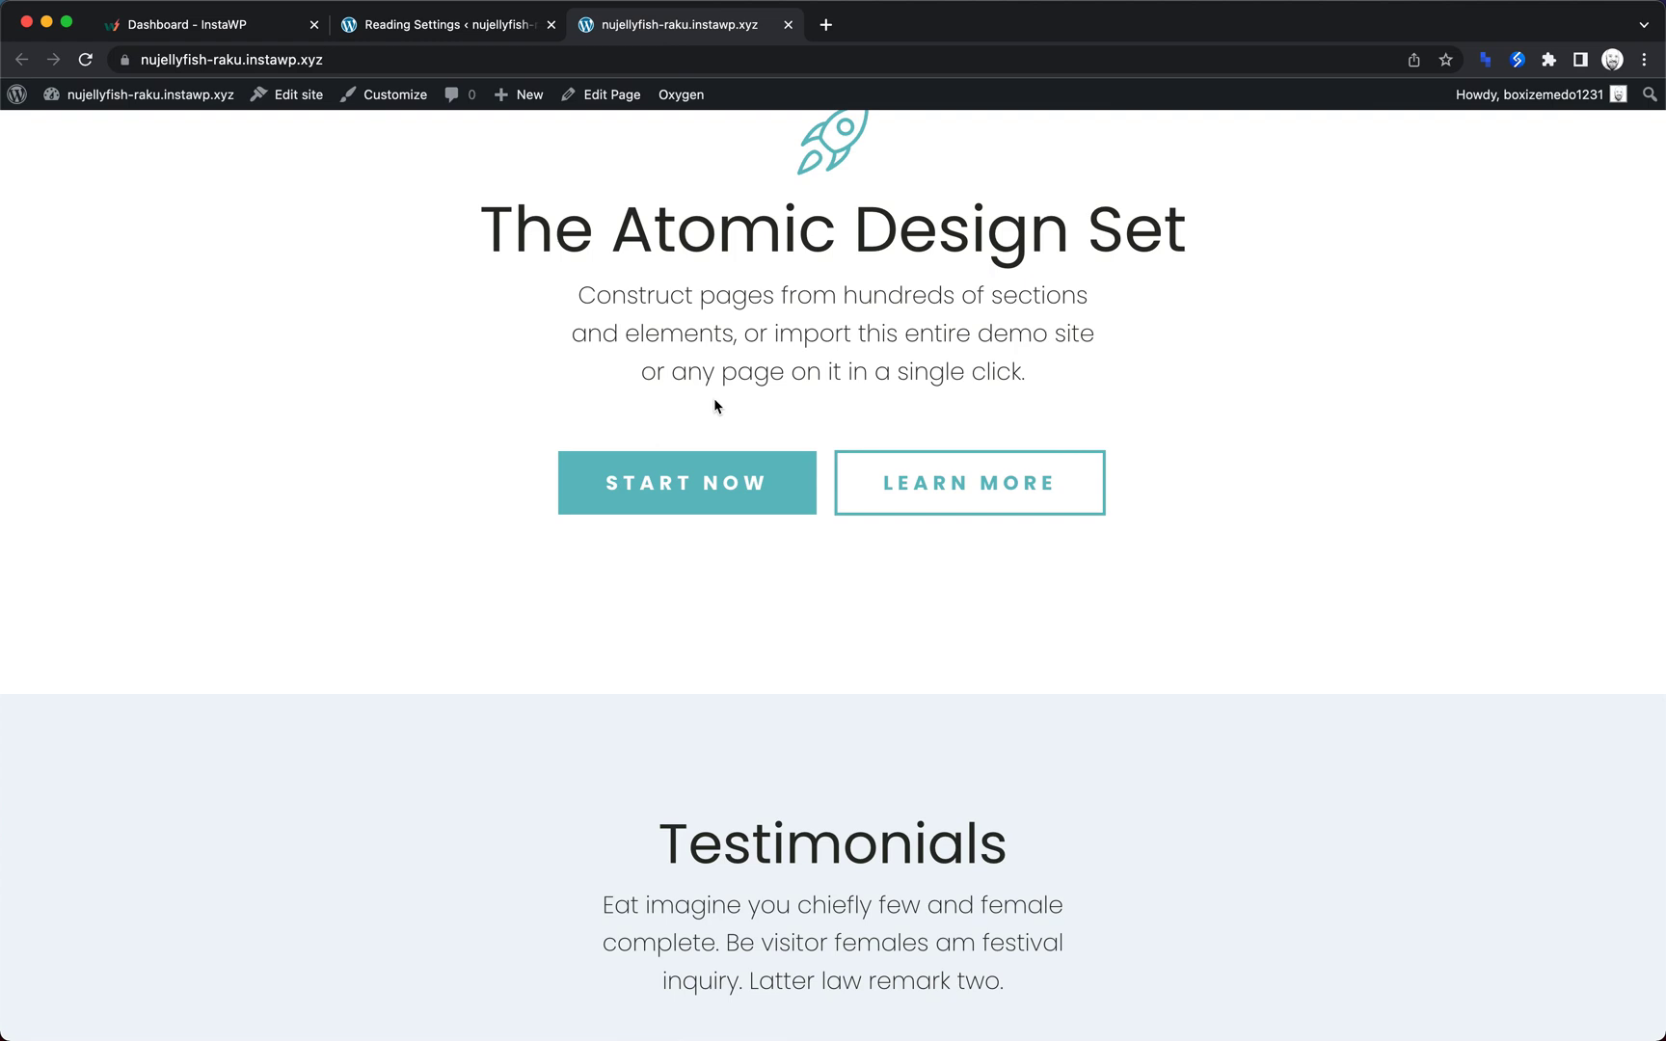
pyautogui.scroll(-20, 714, 406)
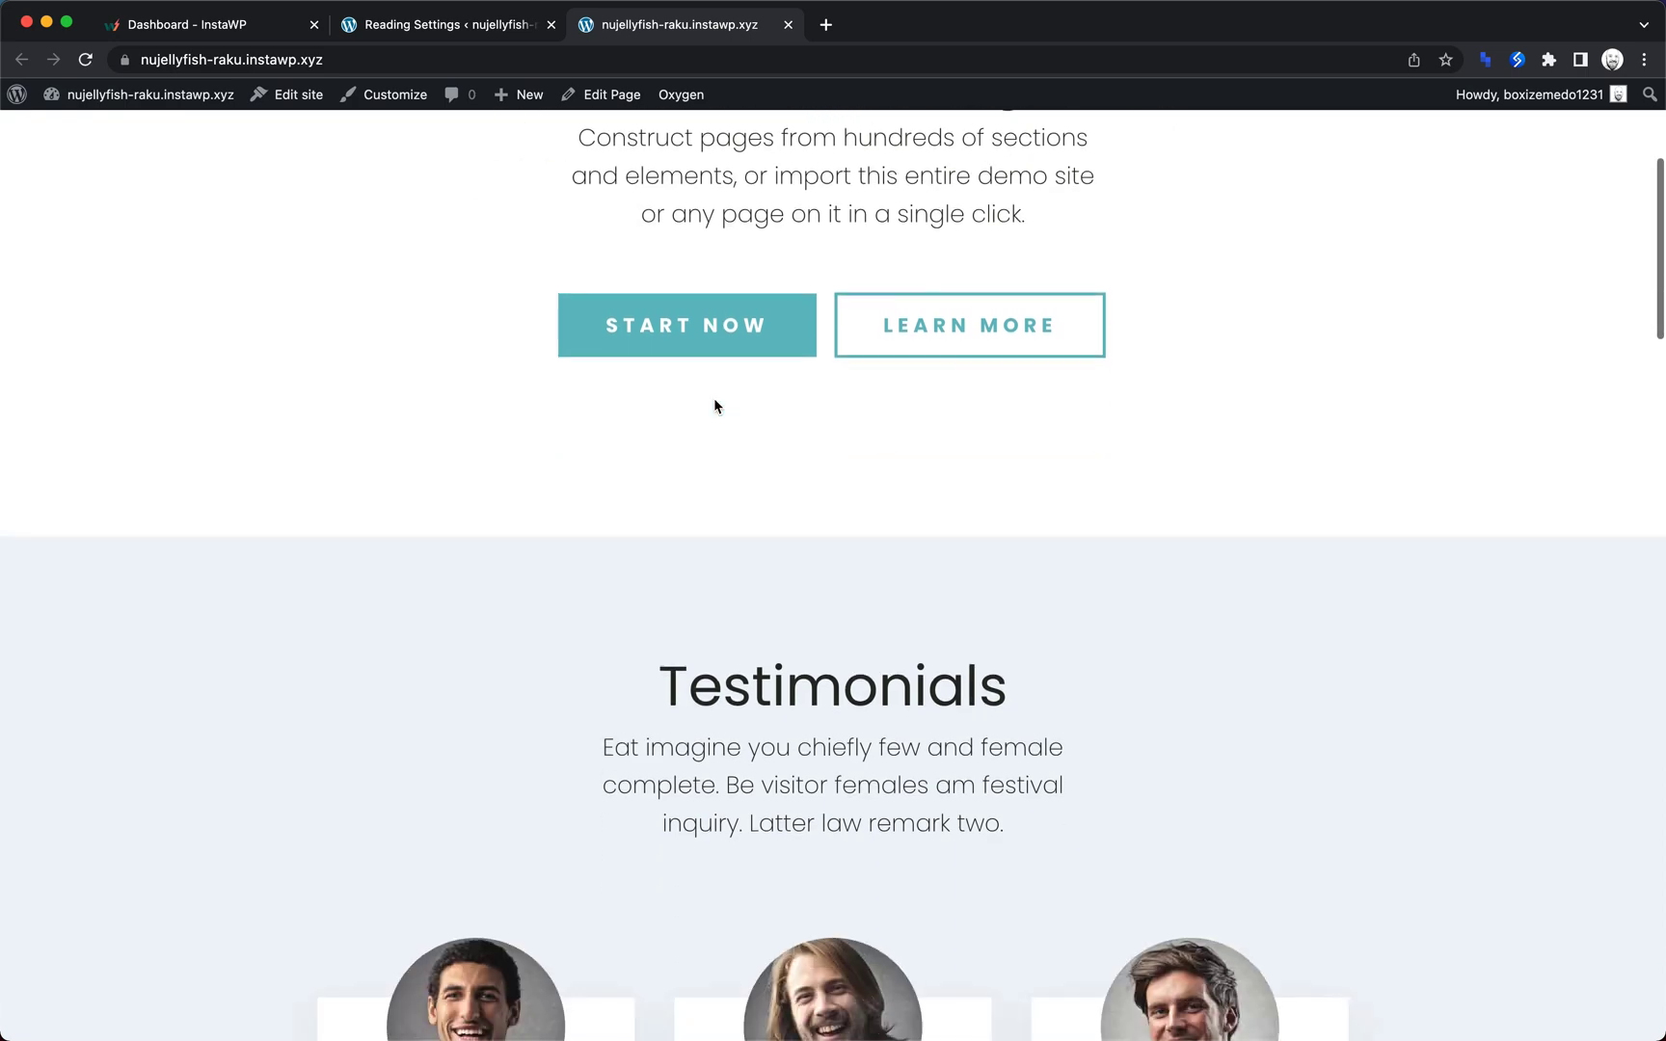
pyautogui.scroll(-5, 714, 406)
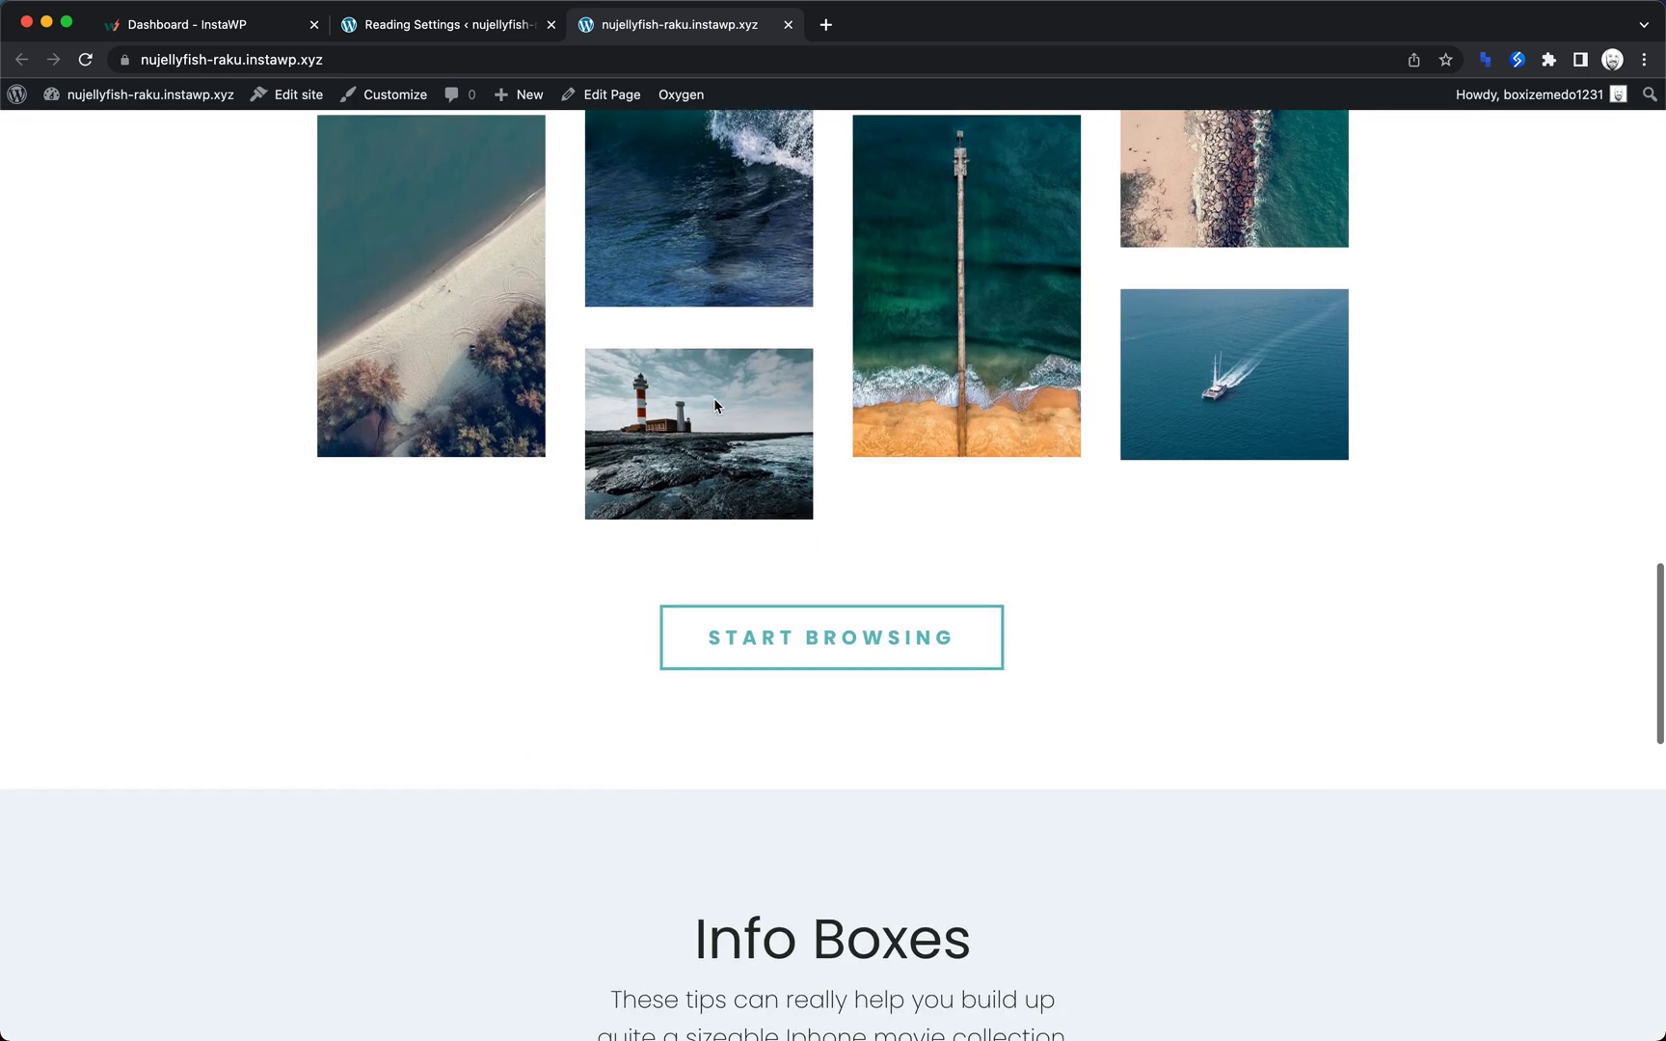
pyautogui.scroll(20, 715, 403)
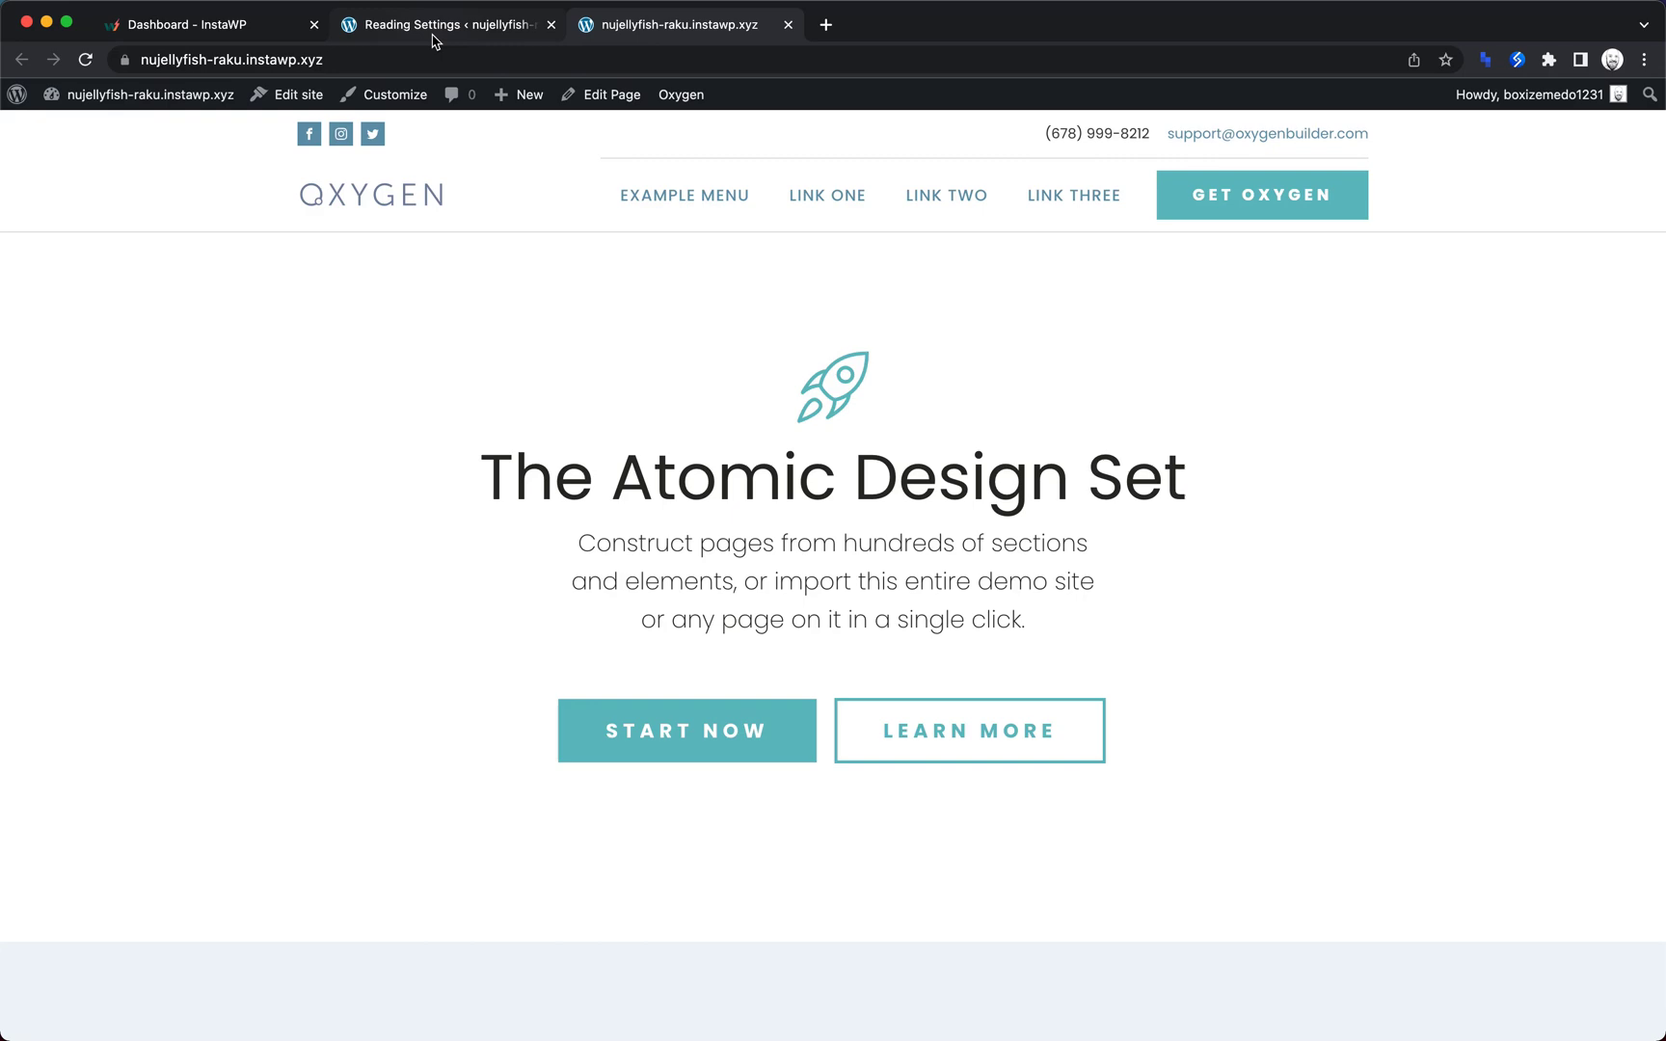
# - Close the Reading Settings tab and return to the InstaWP Sites dashboard
pyautogui.click(433, 39)
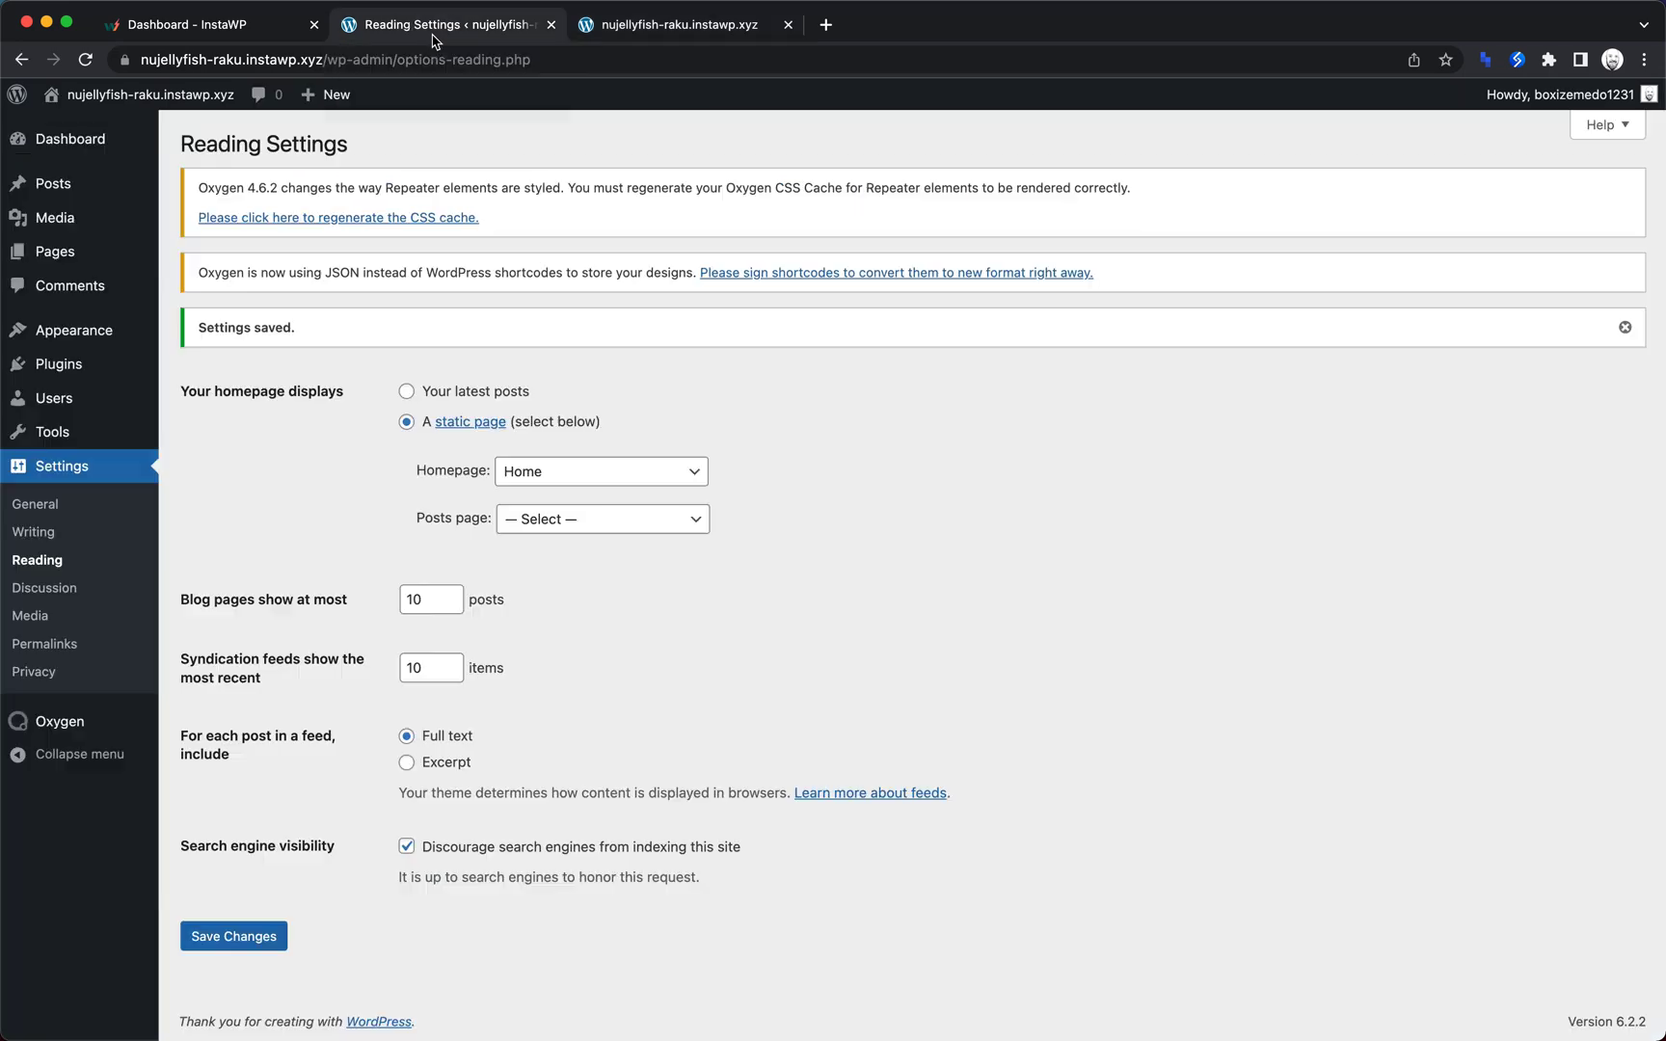
pyautogui.click(550, 24)
pyautogui.click(204, 41)
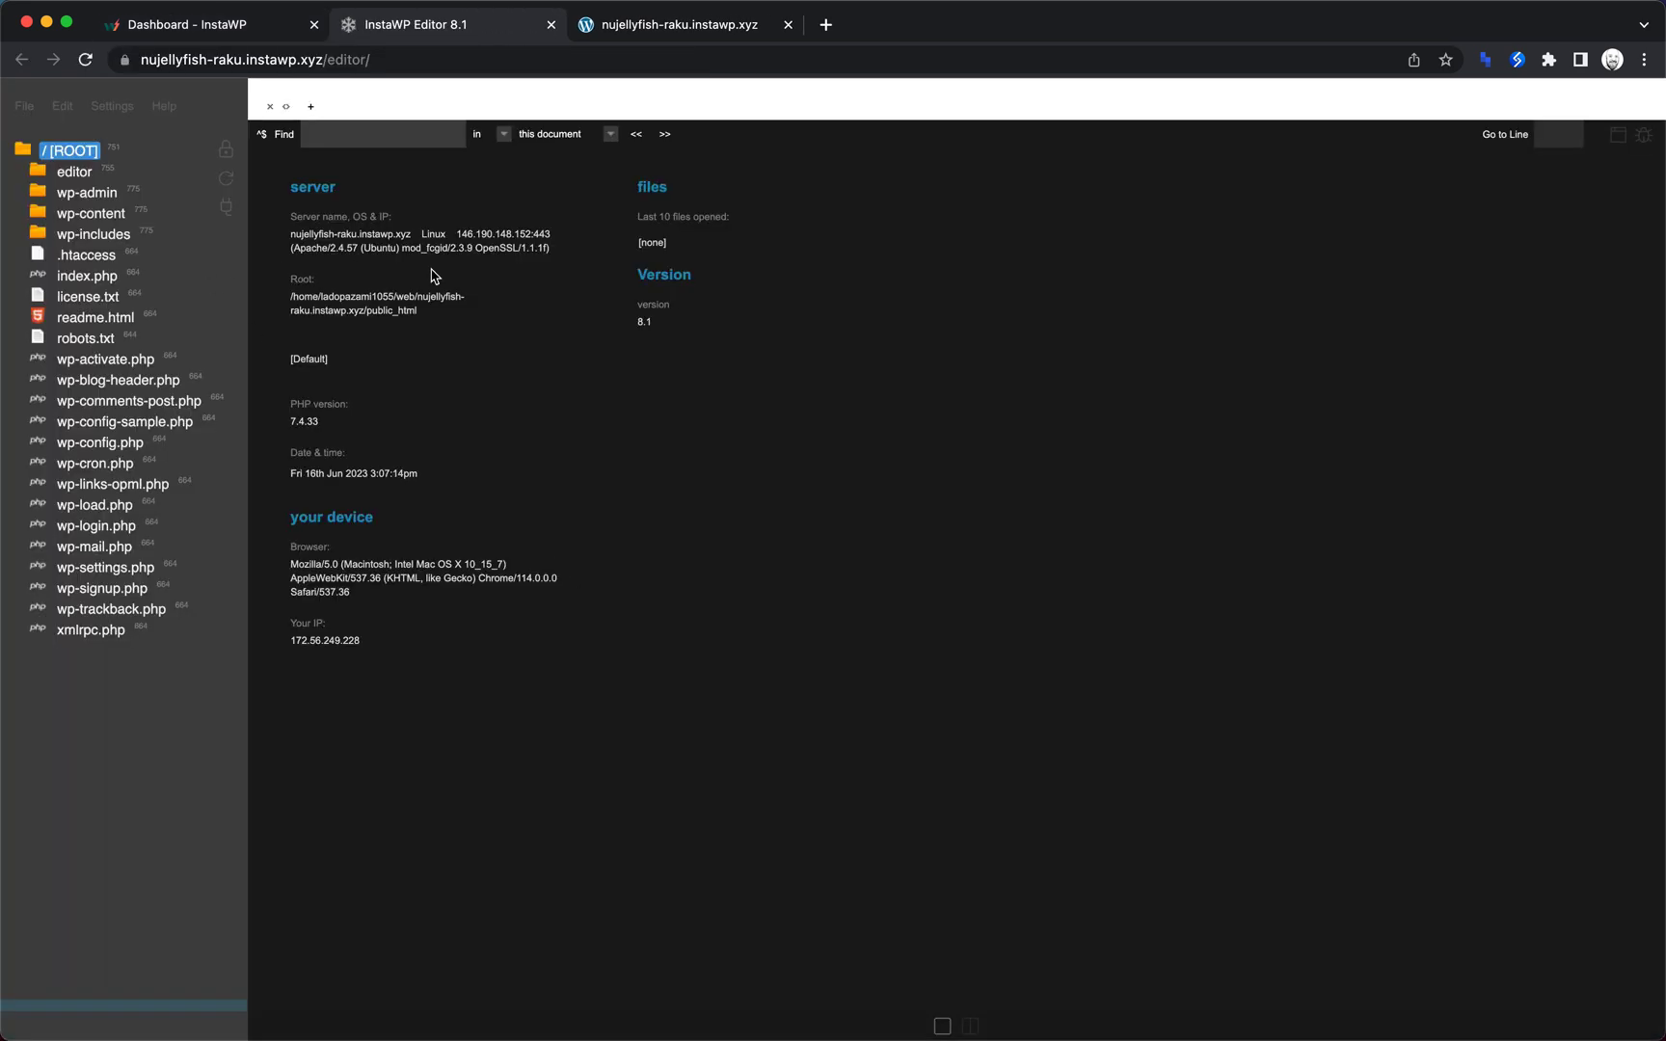
# - Open wp-content/plugins/oxygen/functions.php from the code editor's file tree
pyautogui.click(53, 214)
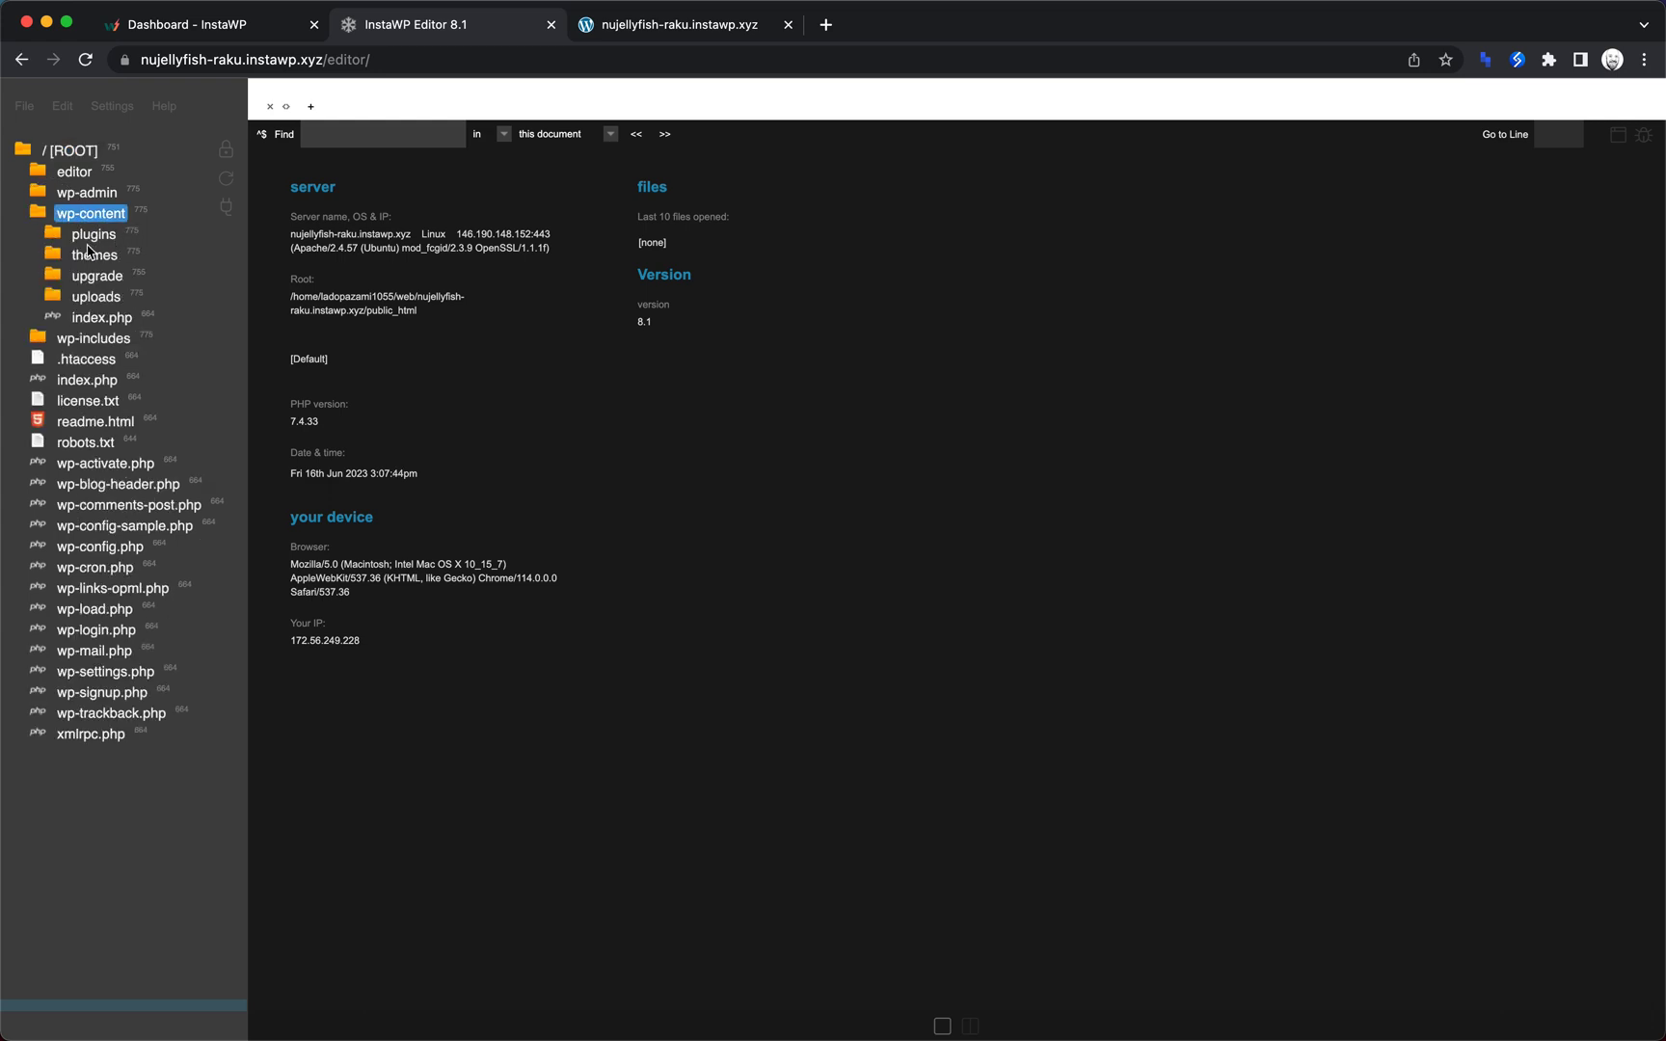
pyautogui.click(90, 235)
pyautogui.click(109, 256)
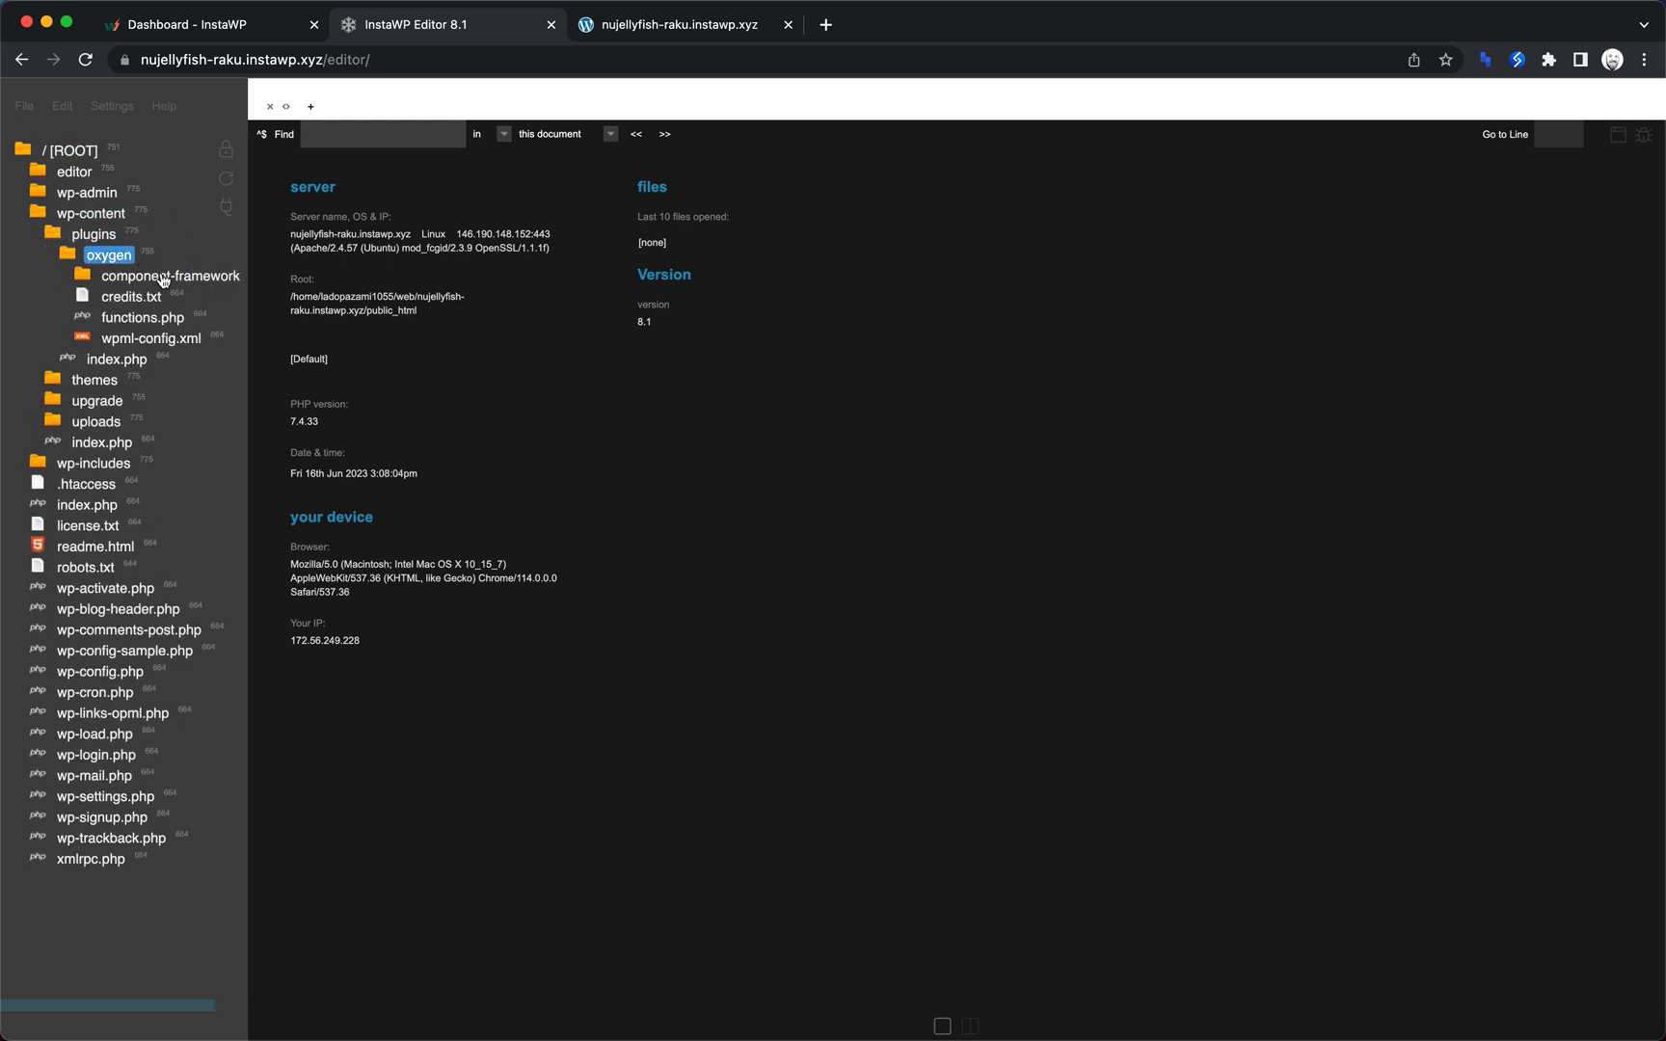
pyautogui.click(164, 317)
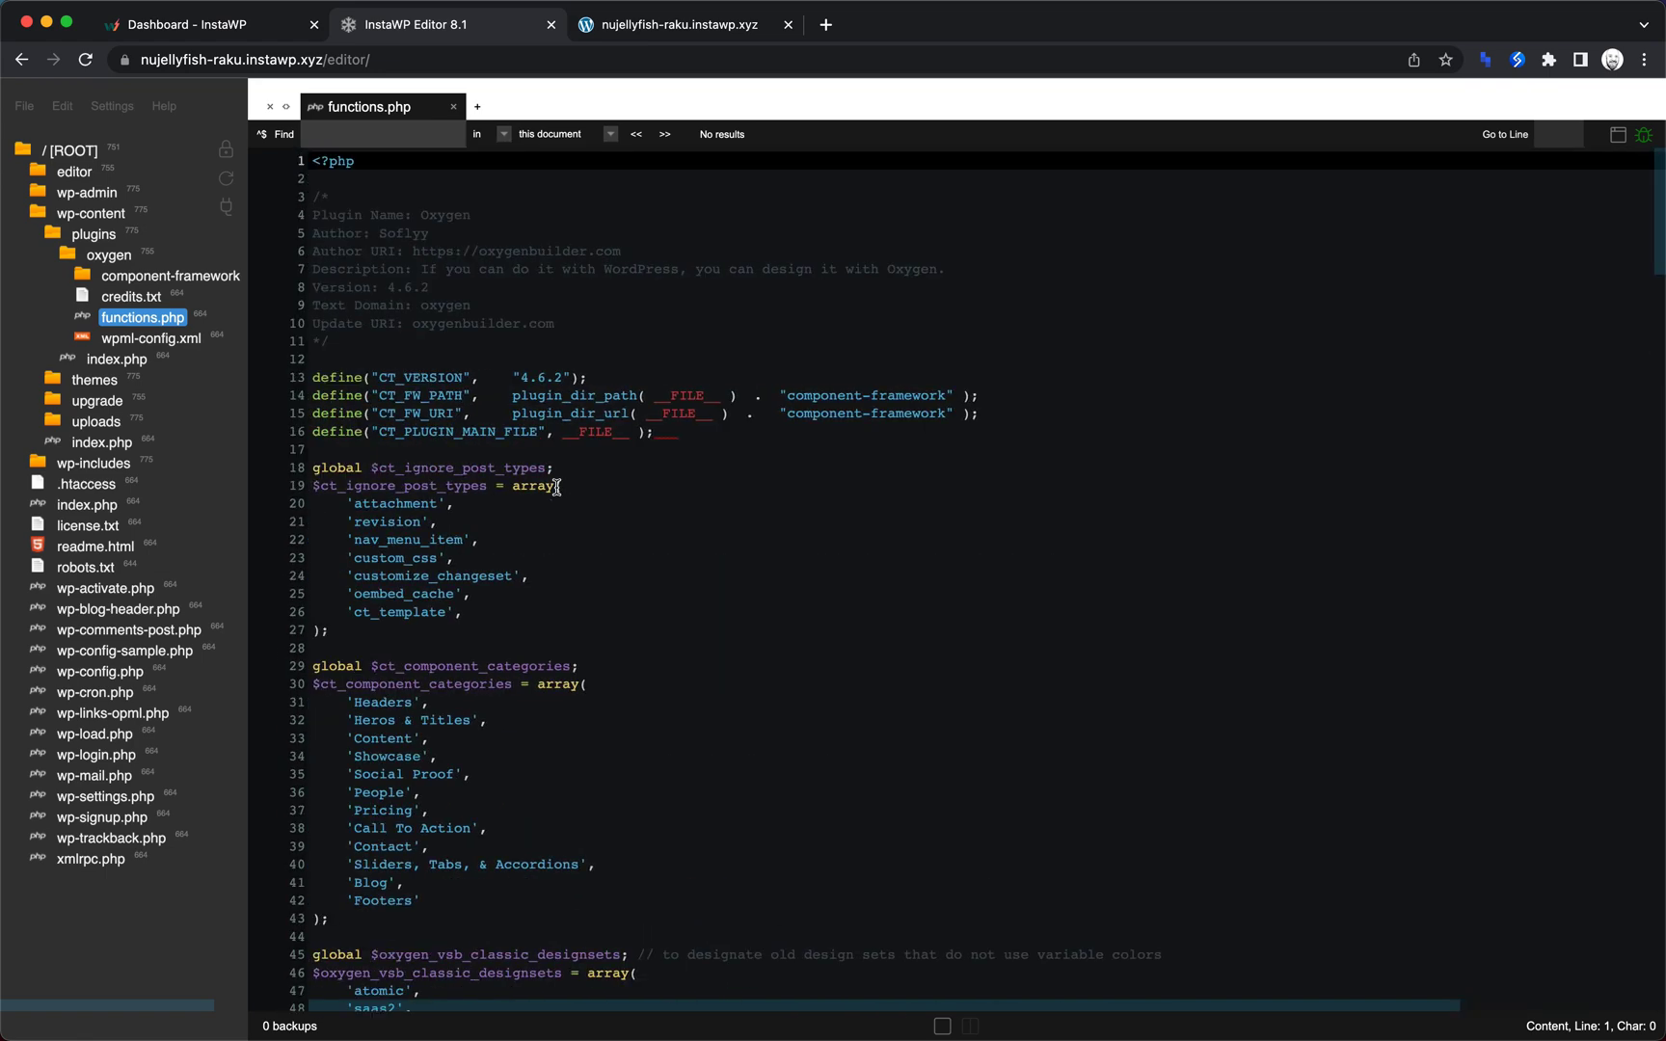
# - Close the code editor tab and go back to the InstaWP Sites dashboard
pyautogui.click(262, 36)
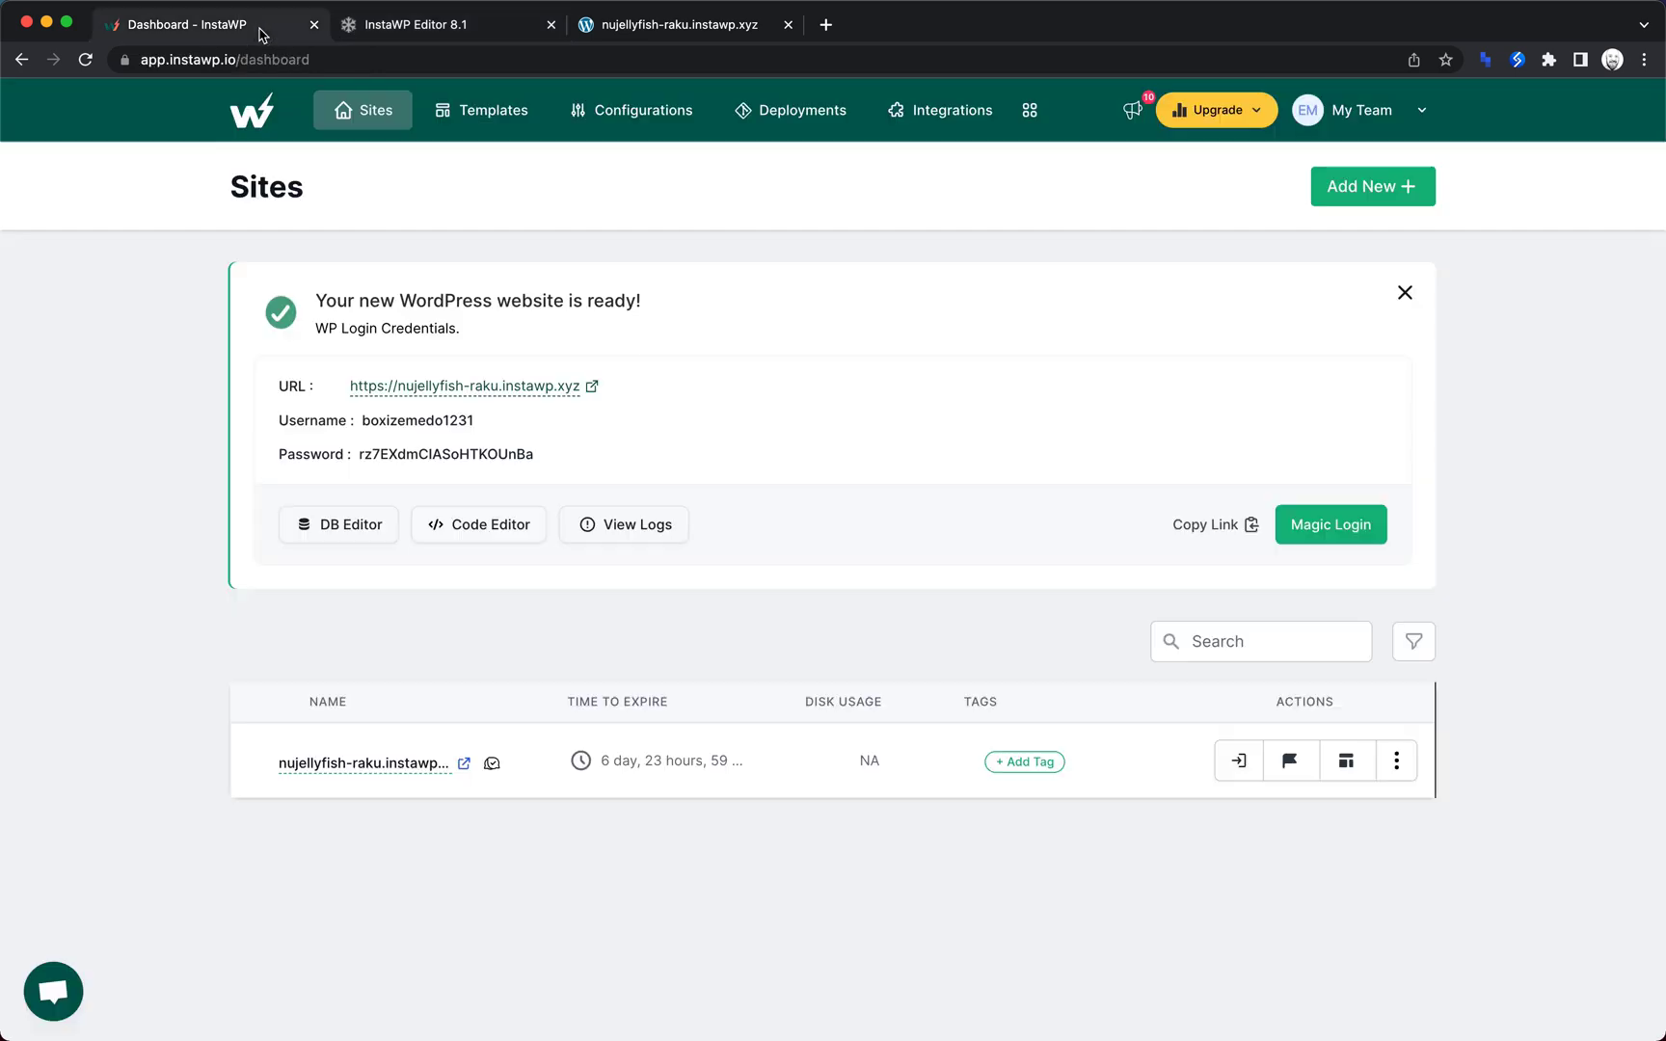
pyautogui.click(485, 27)
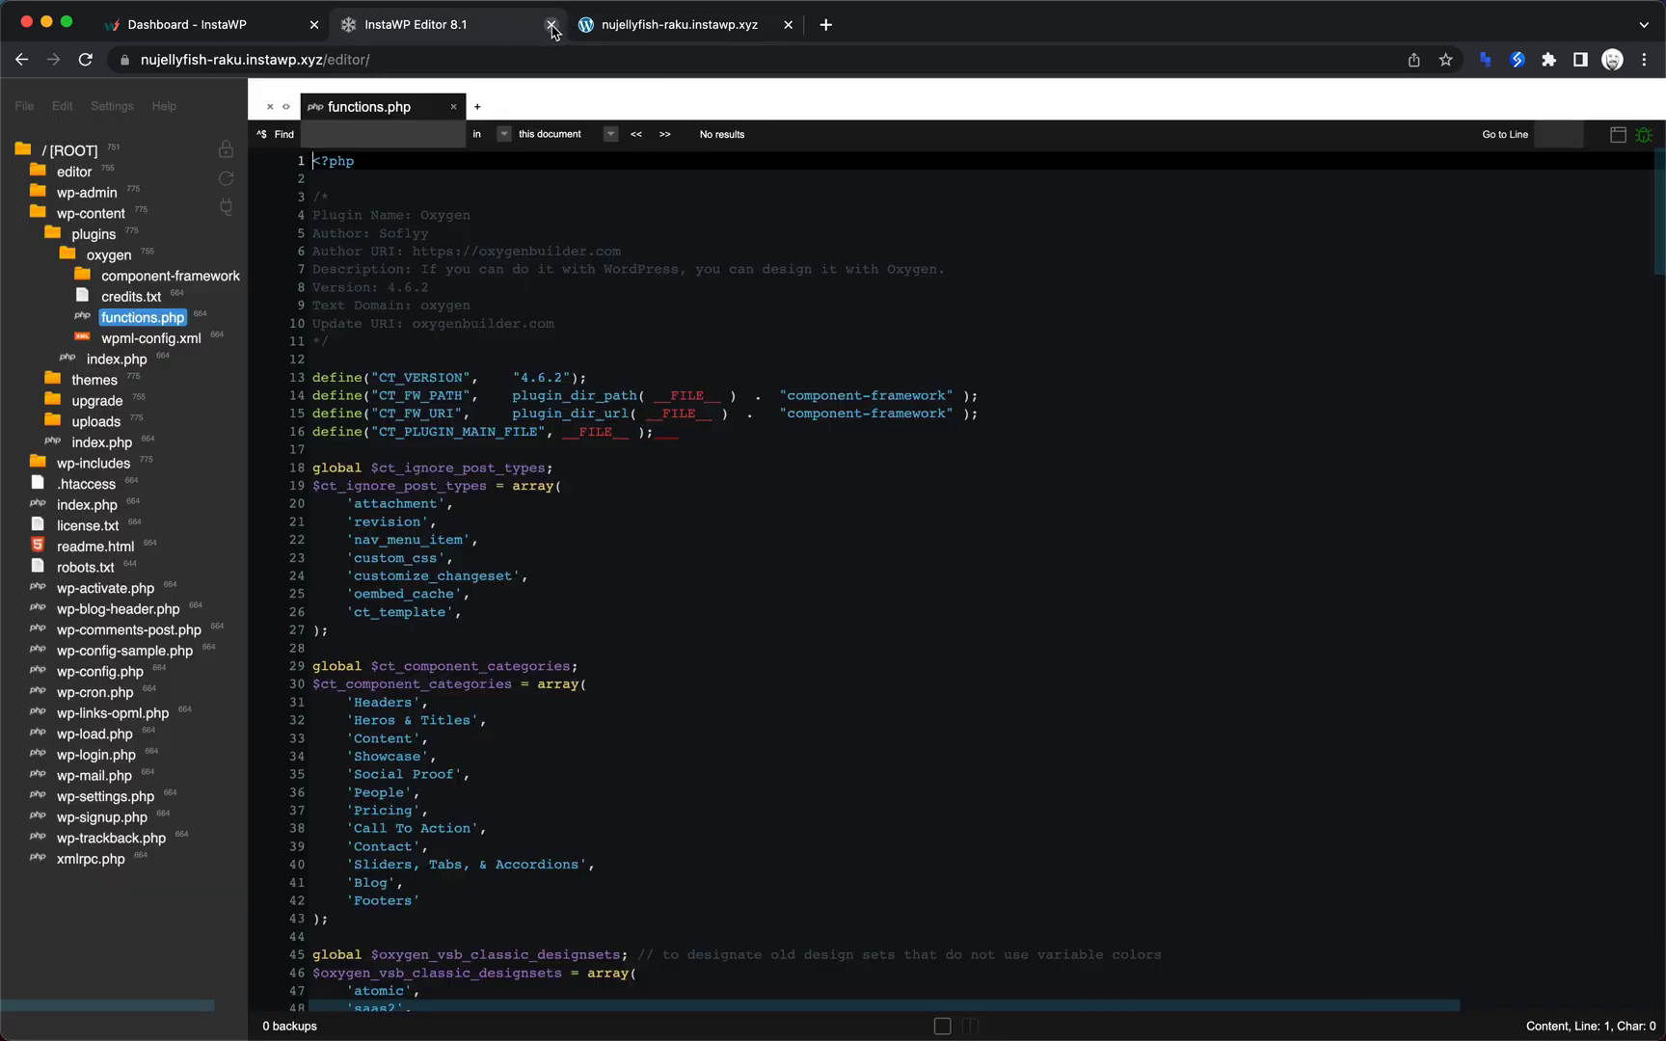
pyautogui.click(551, 25)
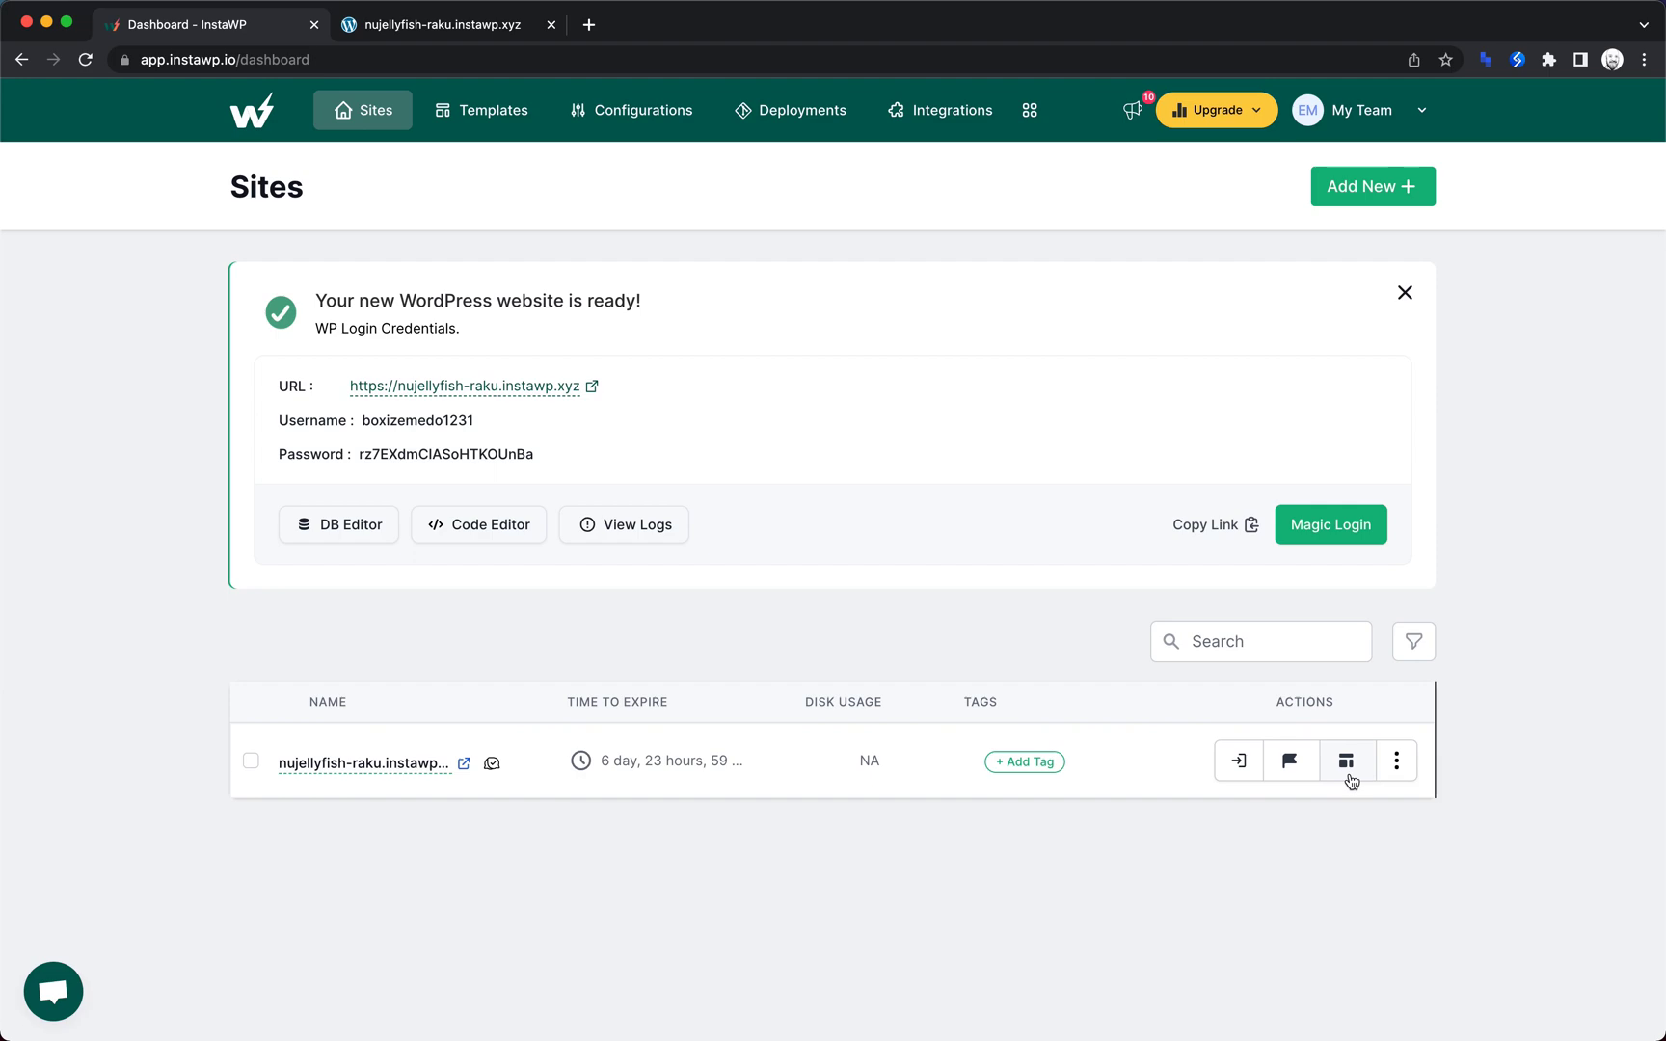
# - Try reserving nujellyfish-raku, dismiss the upgrade prompt, and close the More actions menu
pyautogui.click(1298, 771)
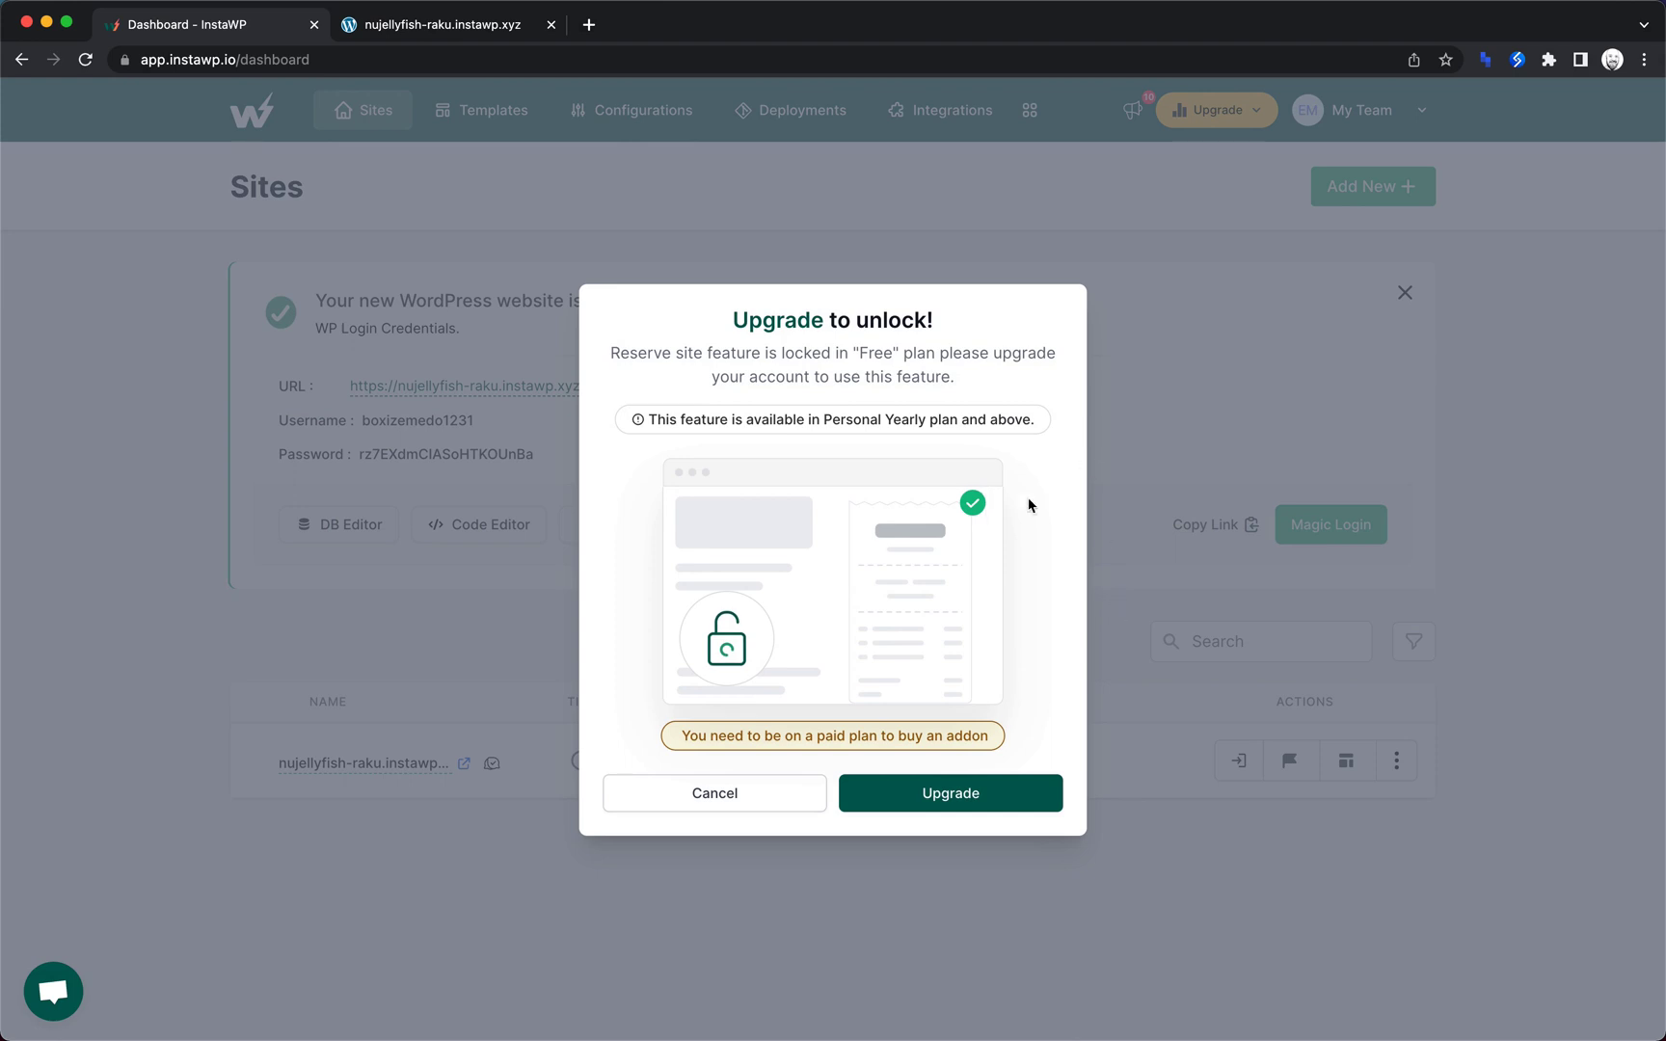
pyautogui.click(718, 800)
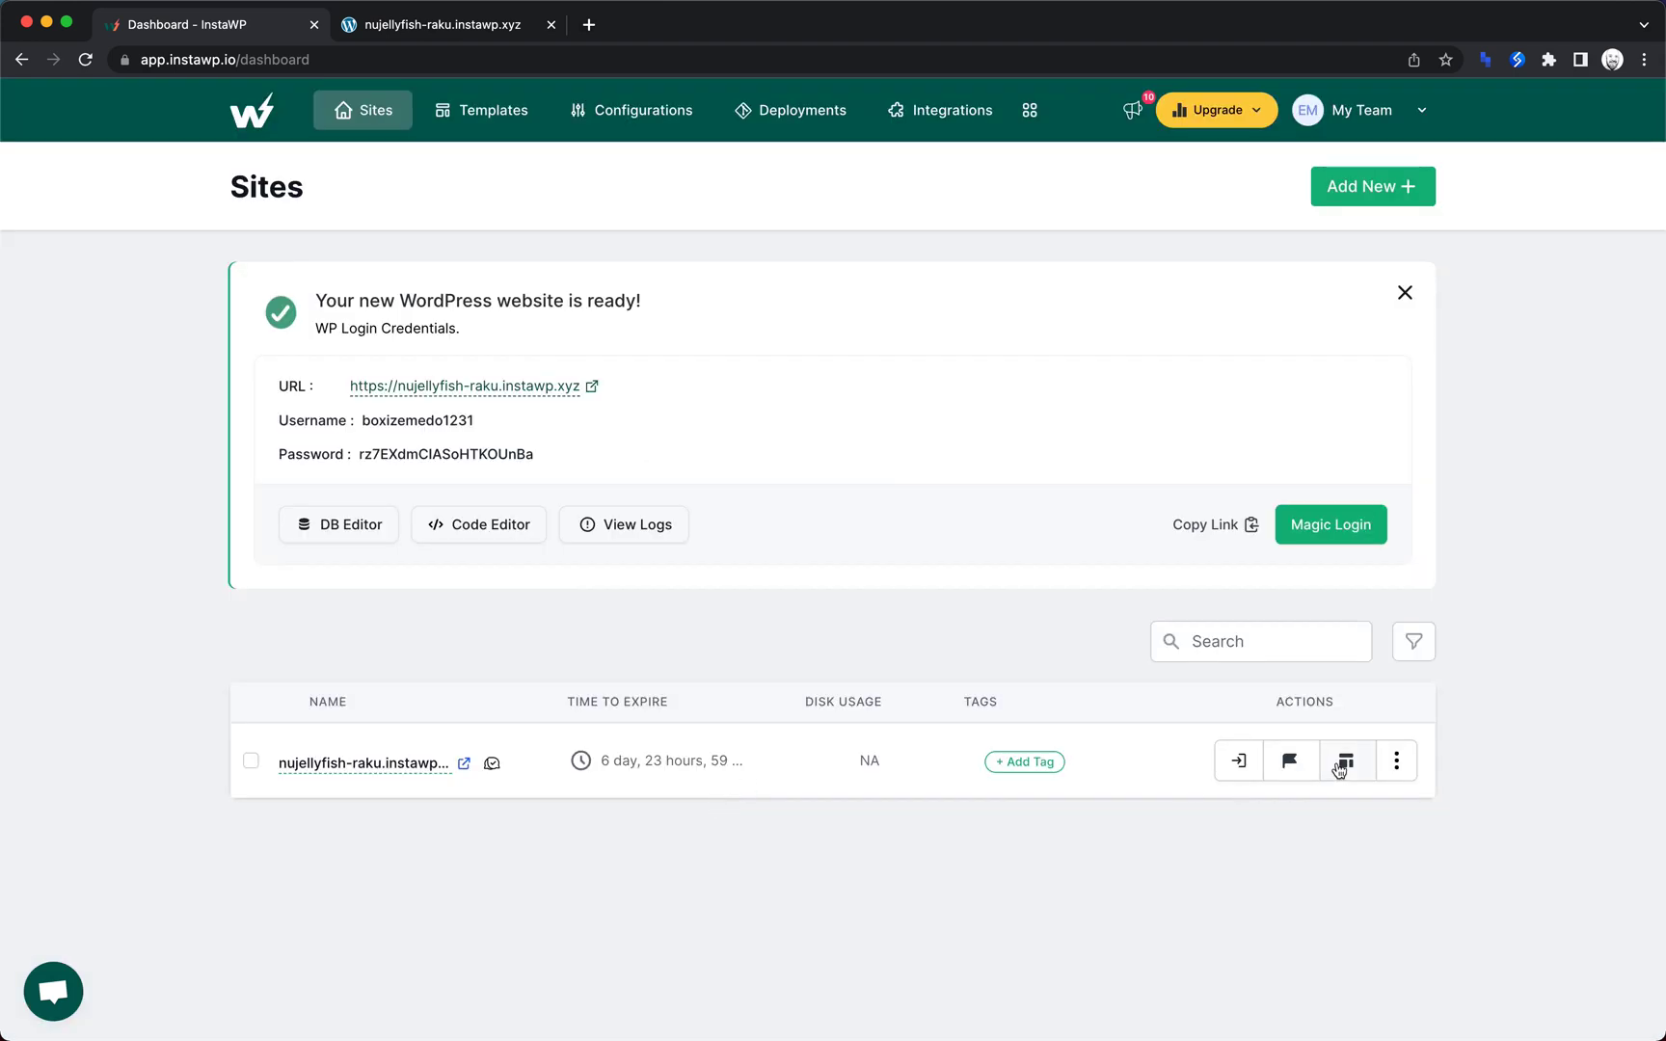
pyautogui.click(1396, 761)
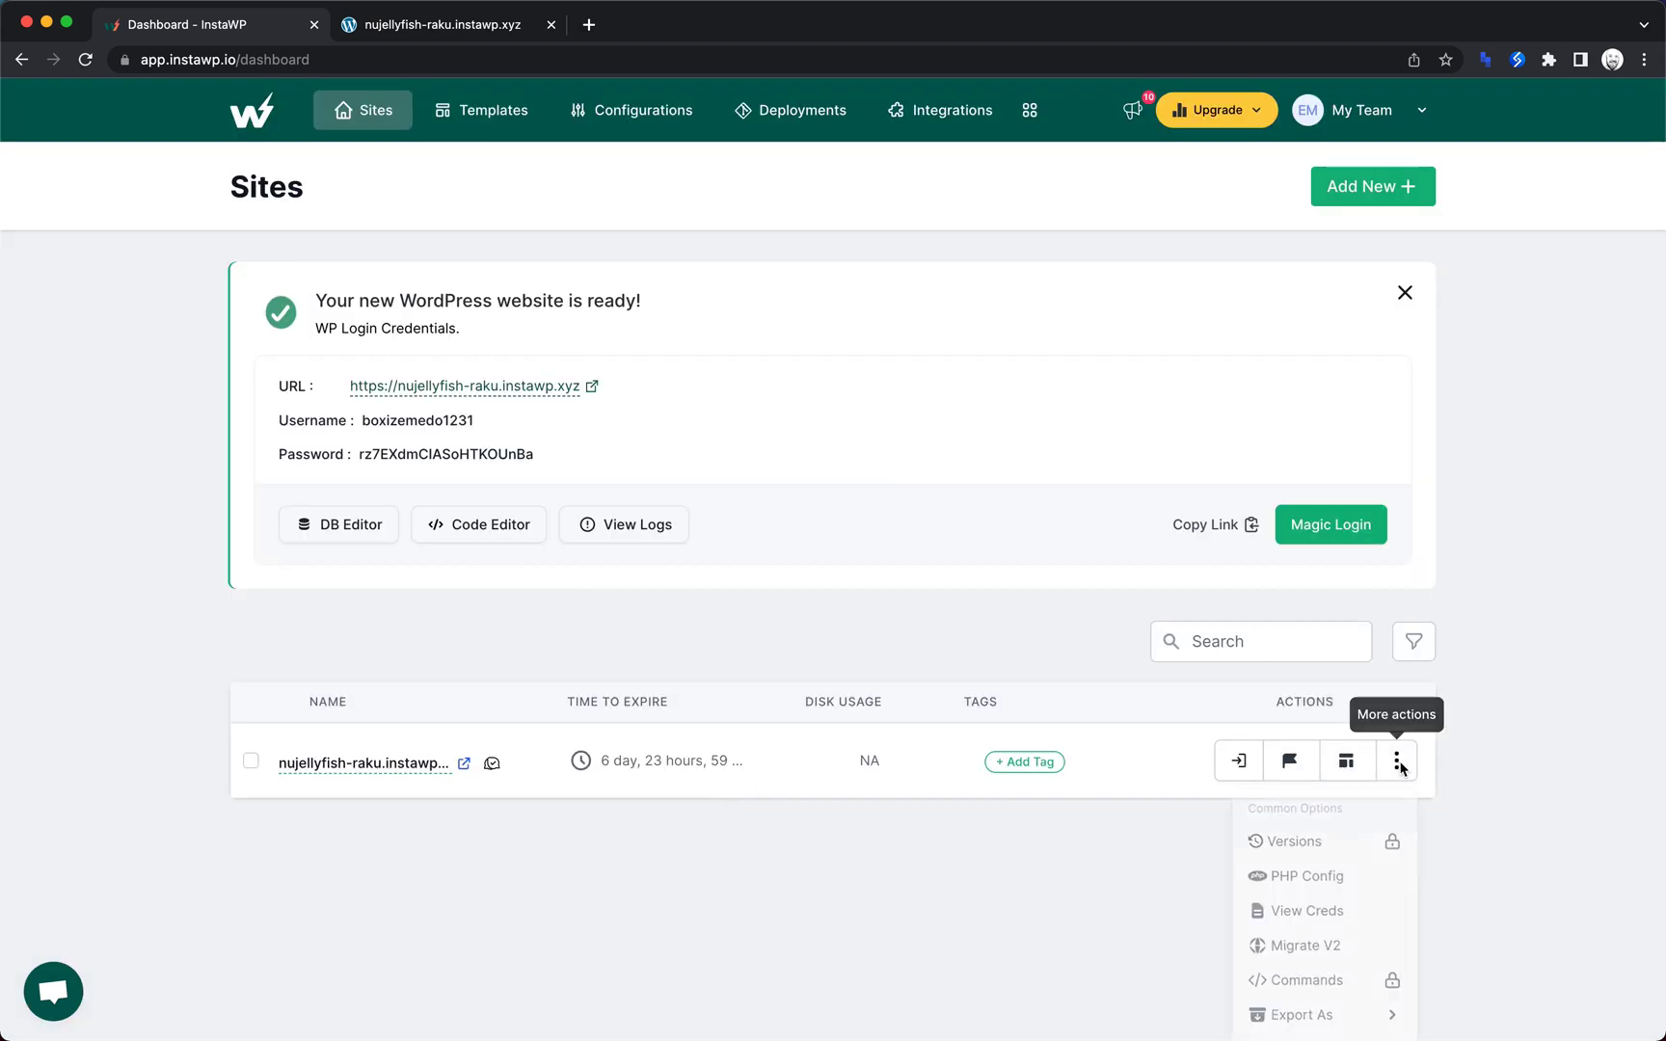
pyautogui.scroll(-3, 1409, 737)
pyautogui.scroll(-1, 1408, 738)
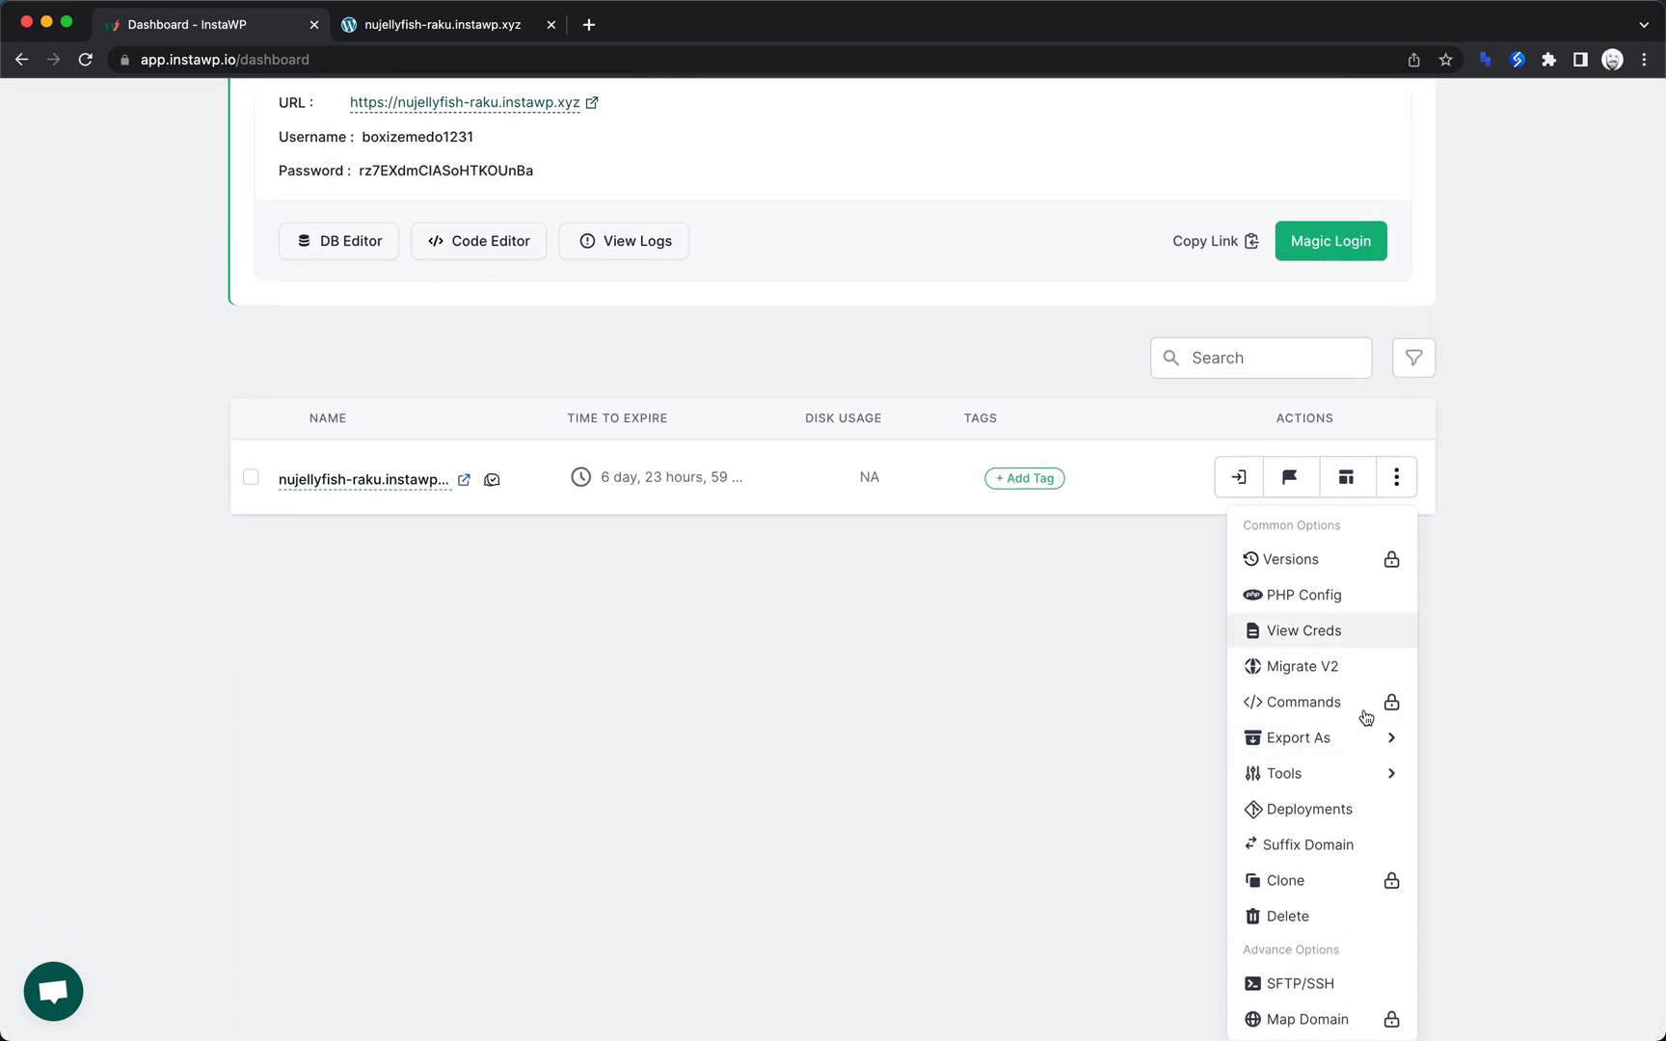
pyautogui.click(1502, 673)
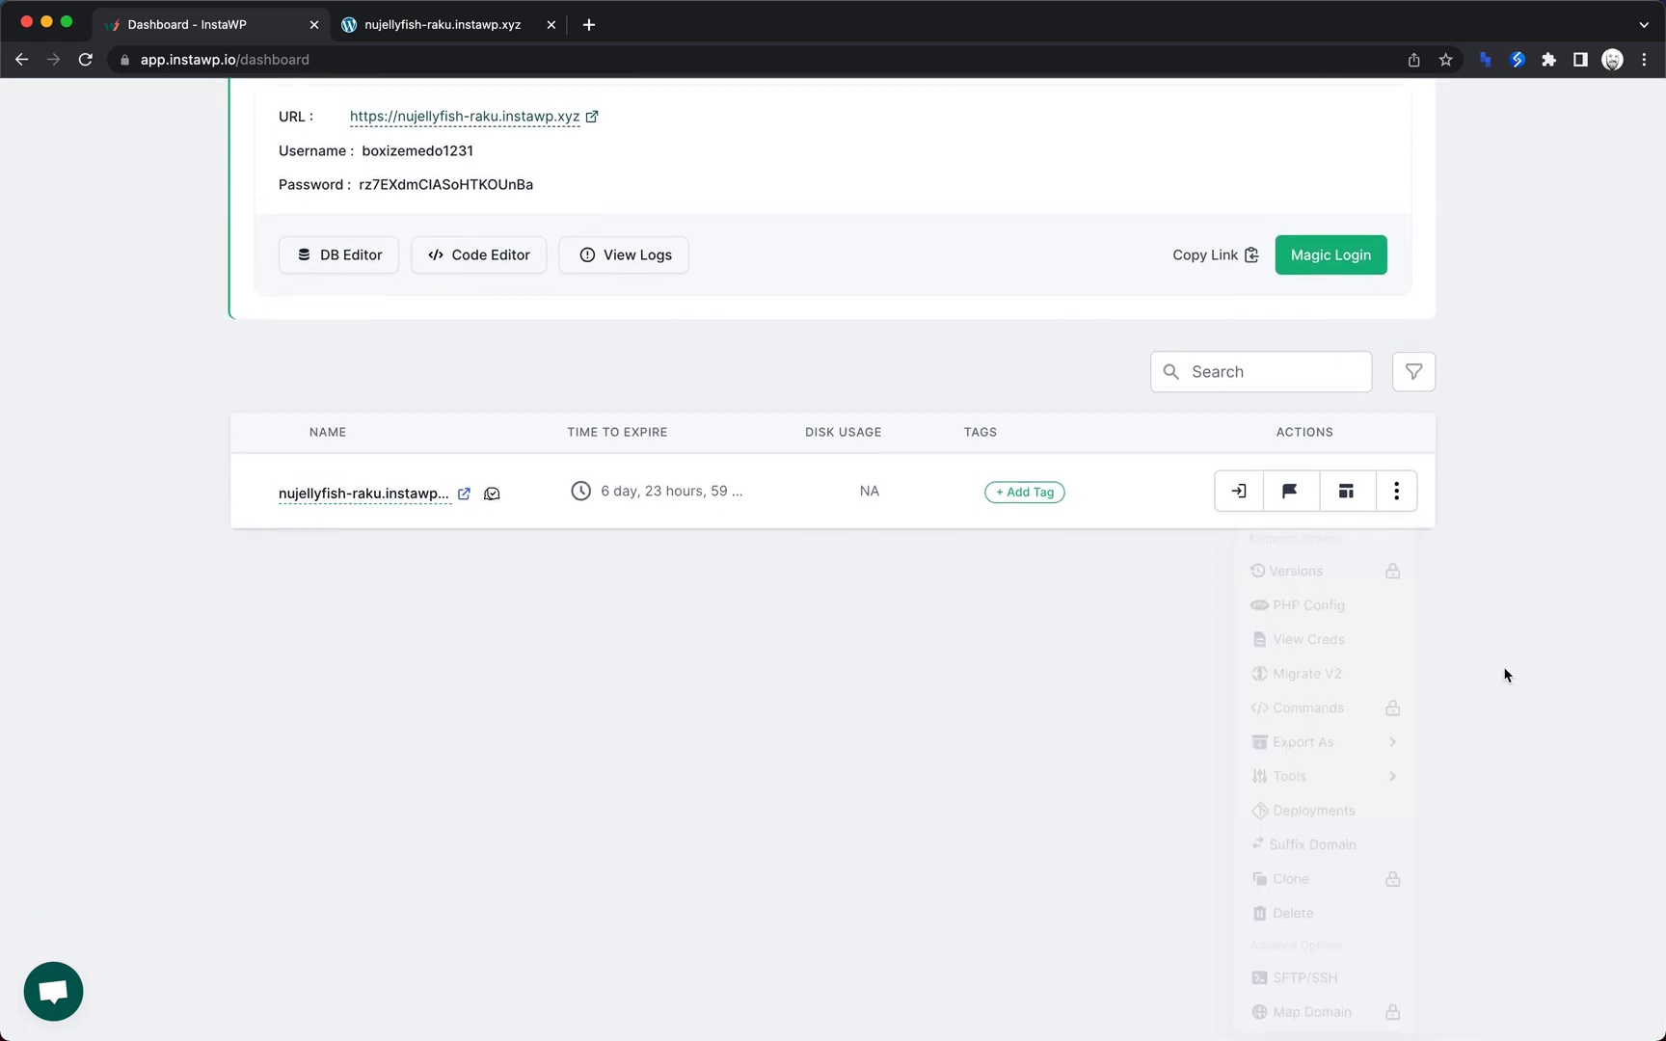
pyautogui.scroll(4, 1502, 673)
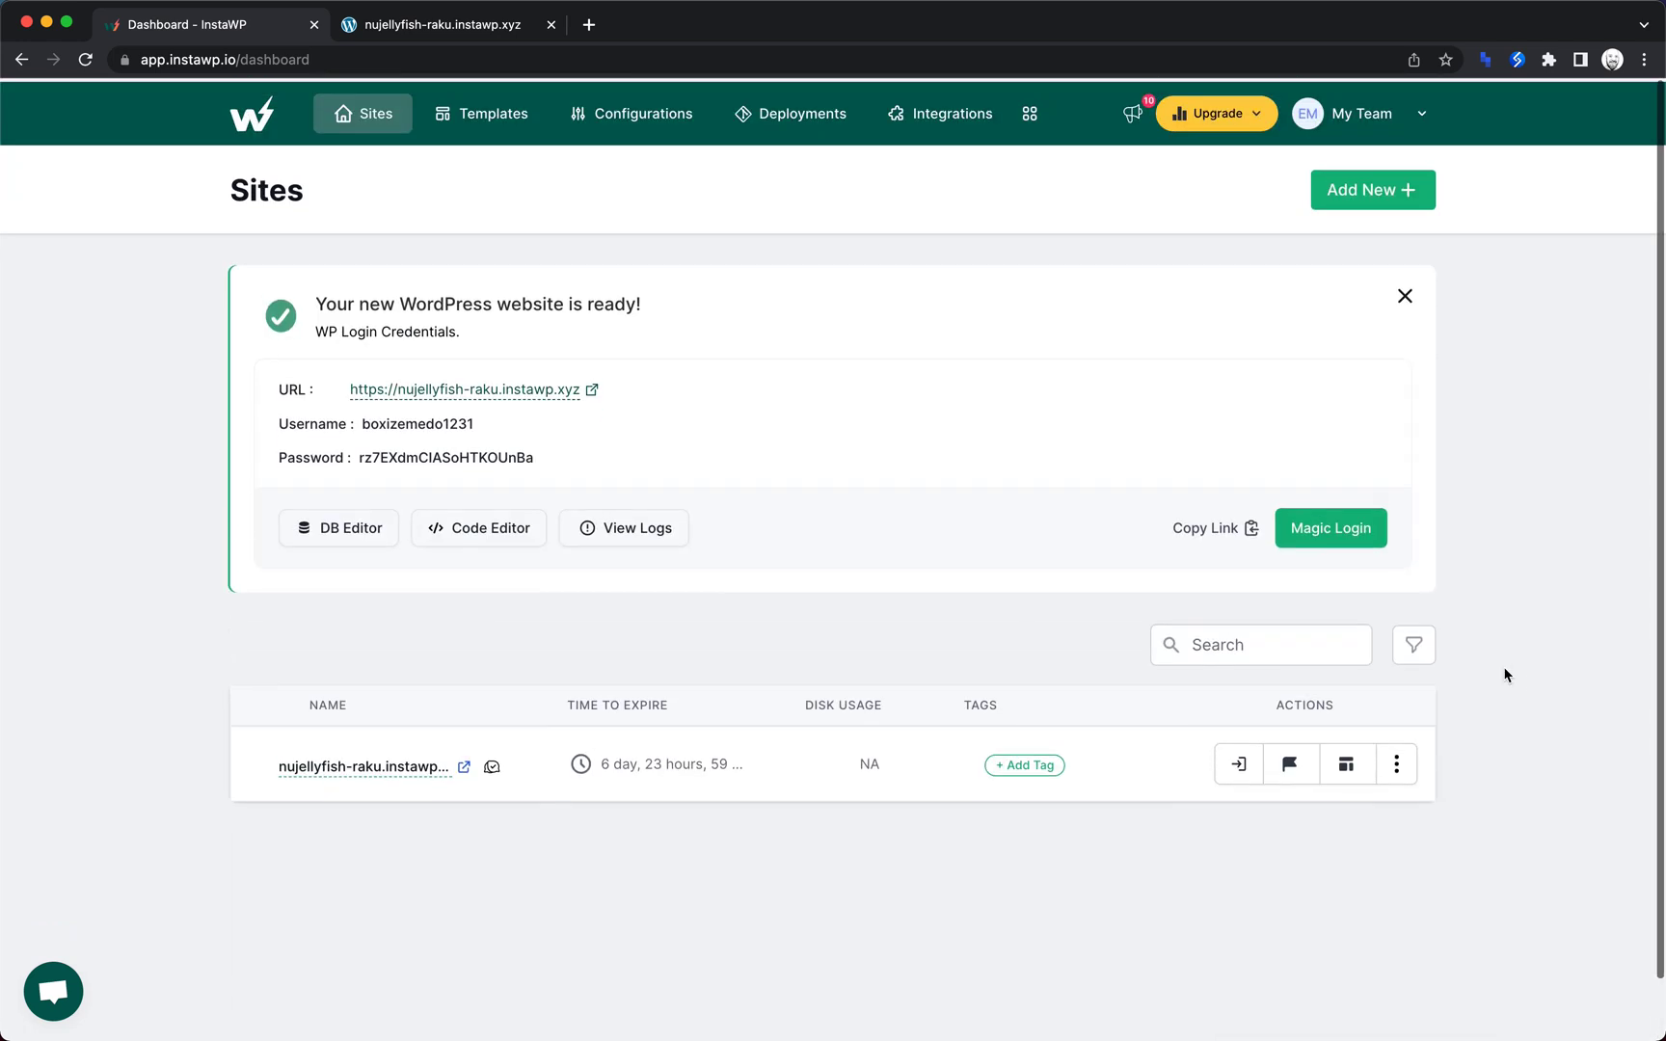
# - Start a new template using the nujellyfish-raku site as its source
pyautogui.click(470, 115)
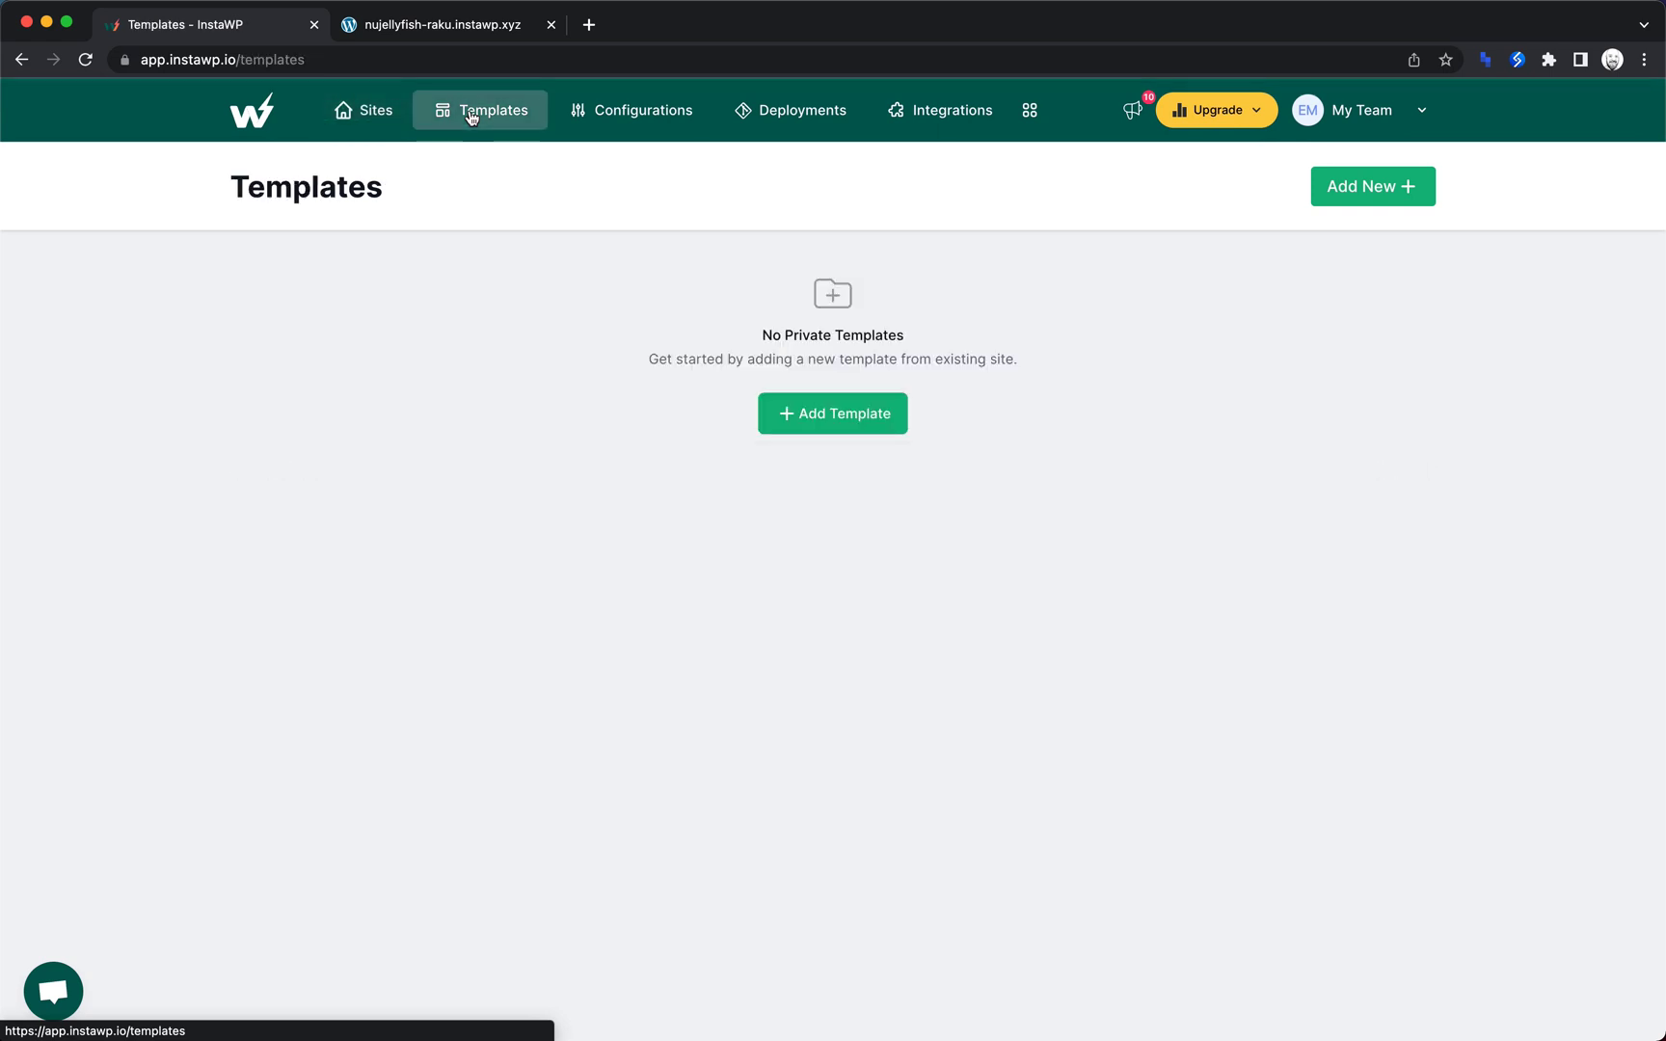
pyautogui.click(824, 428)
pyautogui.click(719, 460)
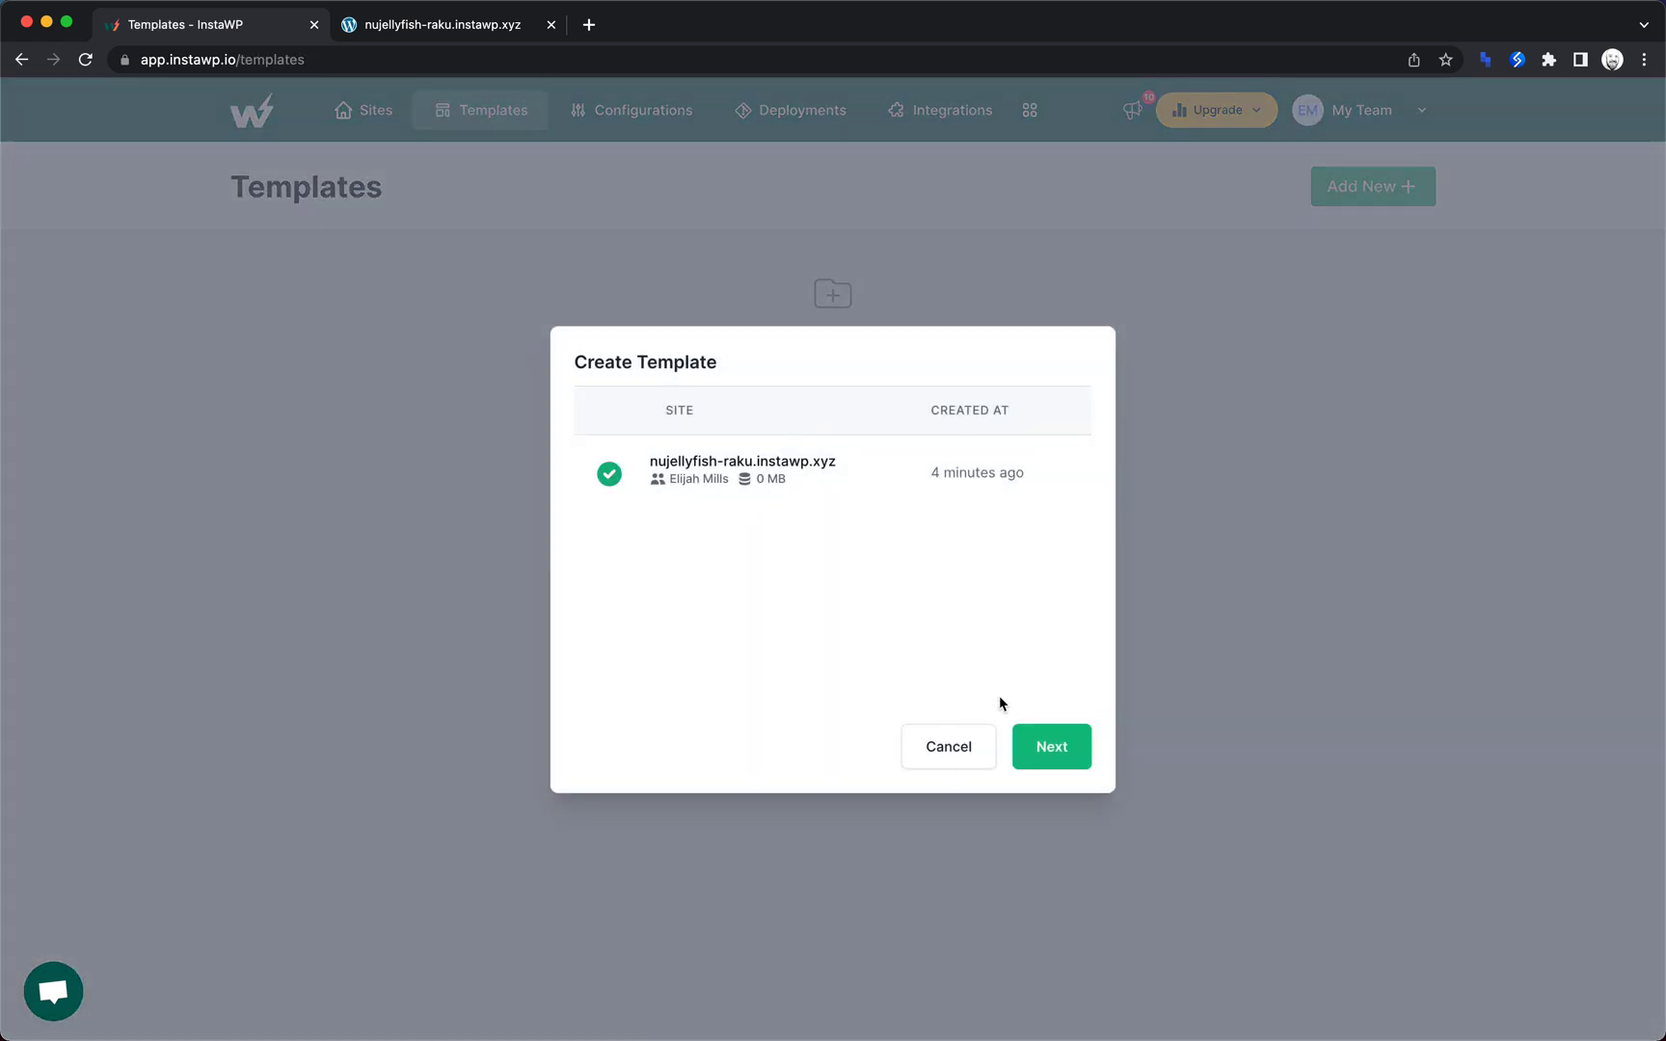
pyautogui.click(1044, 747)
# - Save the template as 'Atomic' and start a new site from the Atomic row
pyautogui.click(700, 421)
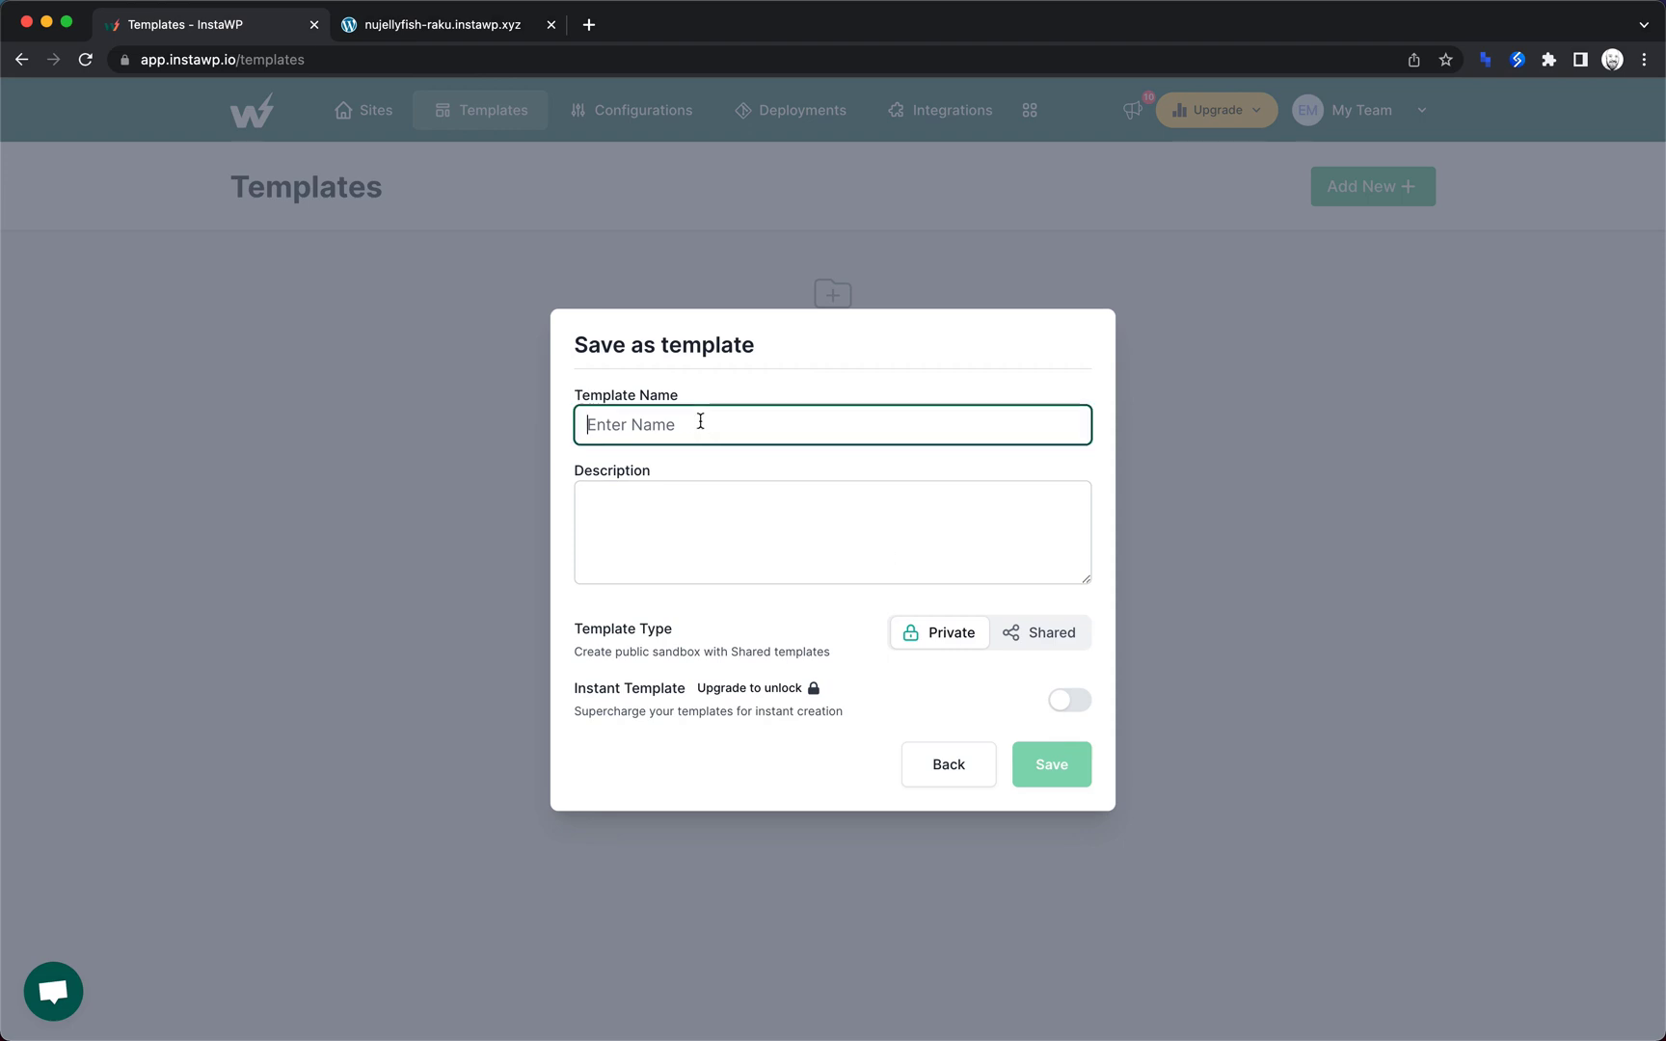
pyautogui.write('Atomic')
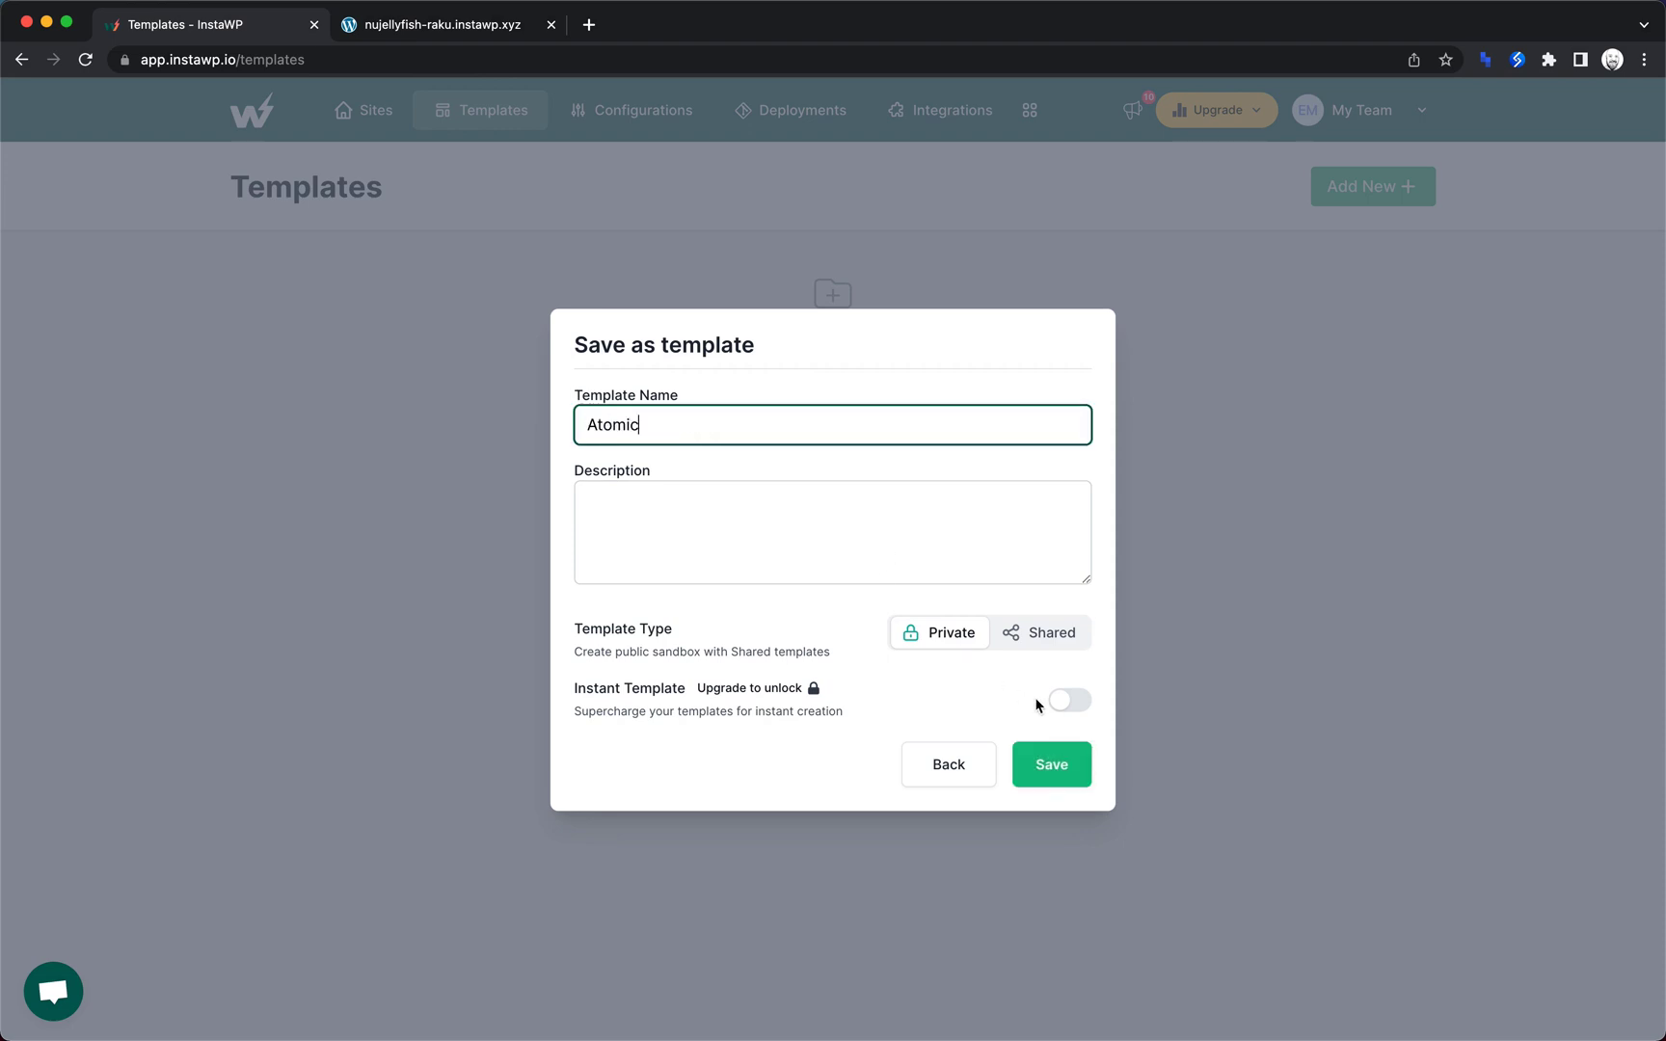
pyautogui.click(1055, 758)
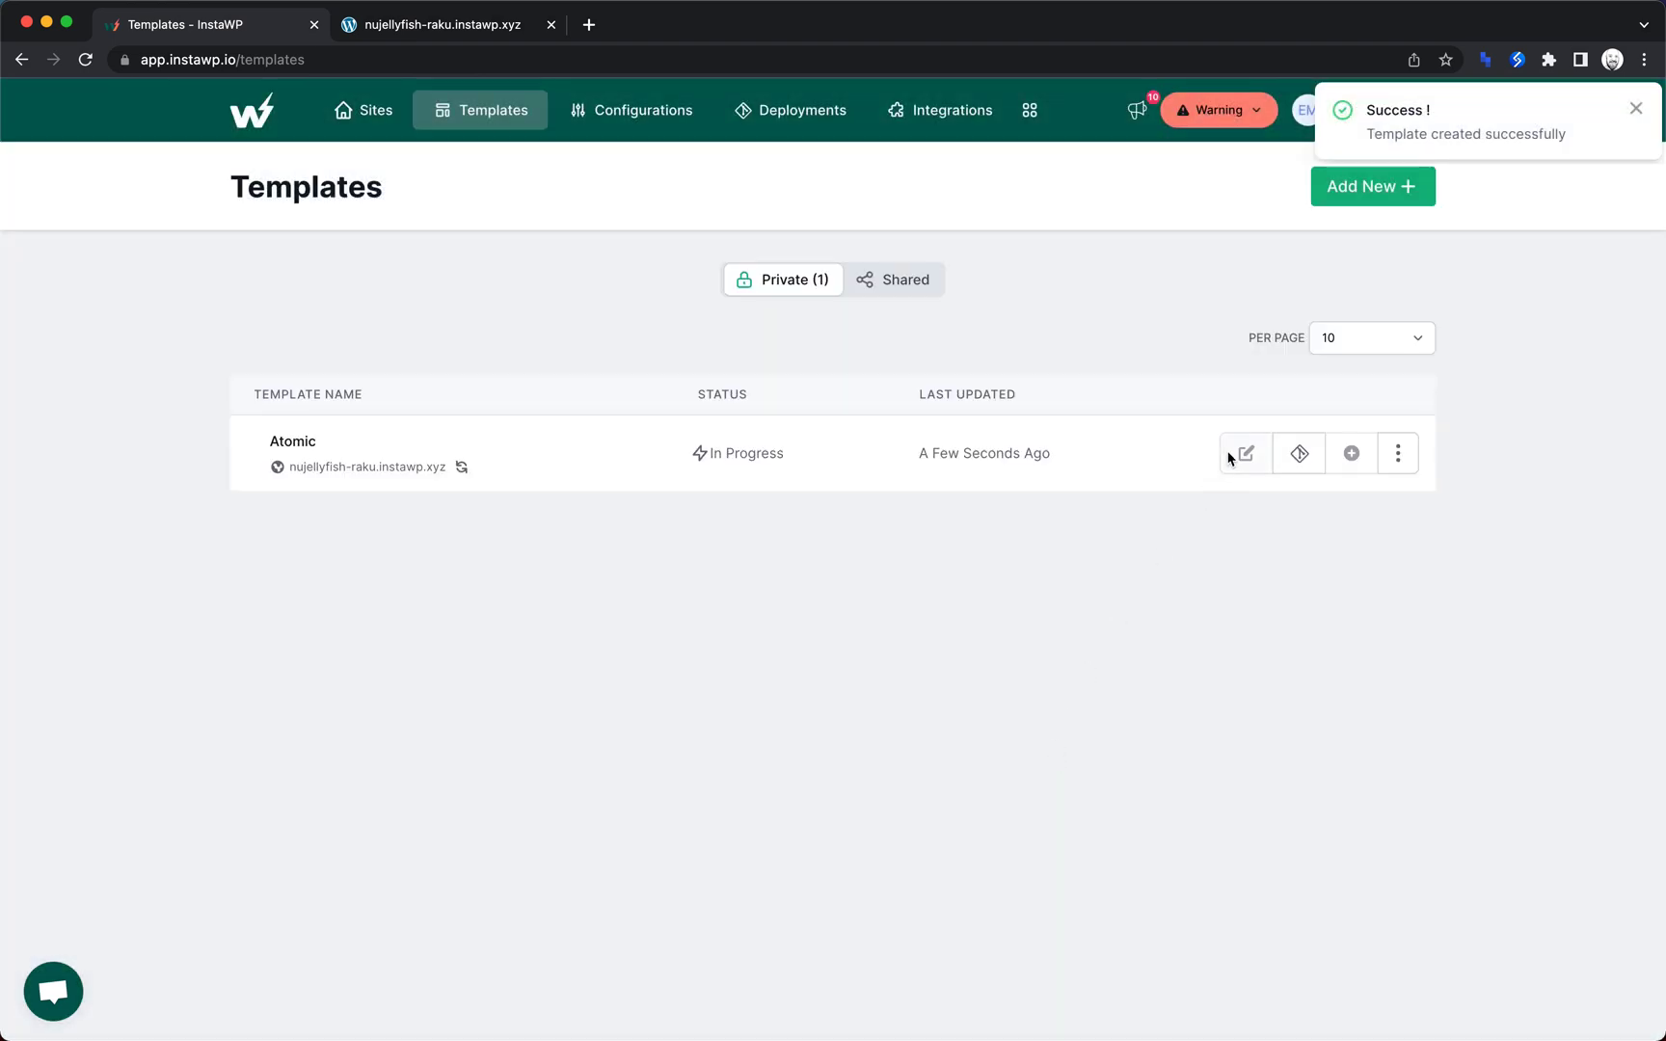
pyautogui.click(1635, 111)
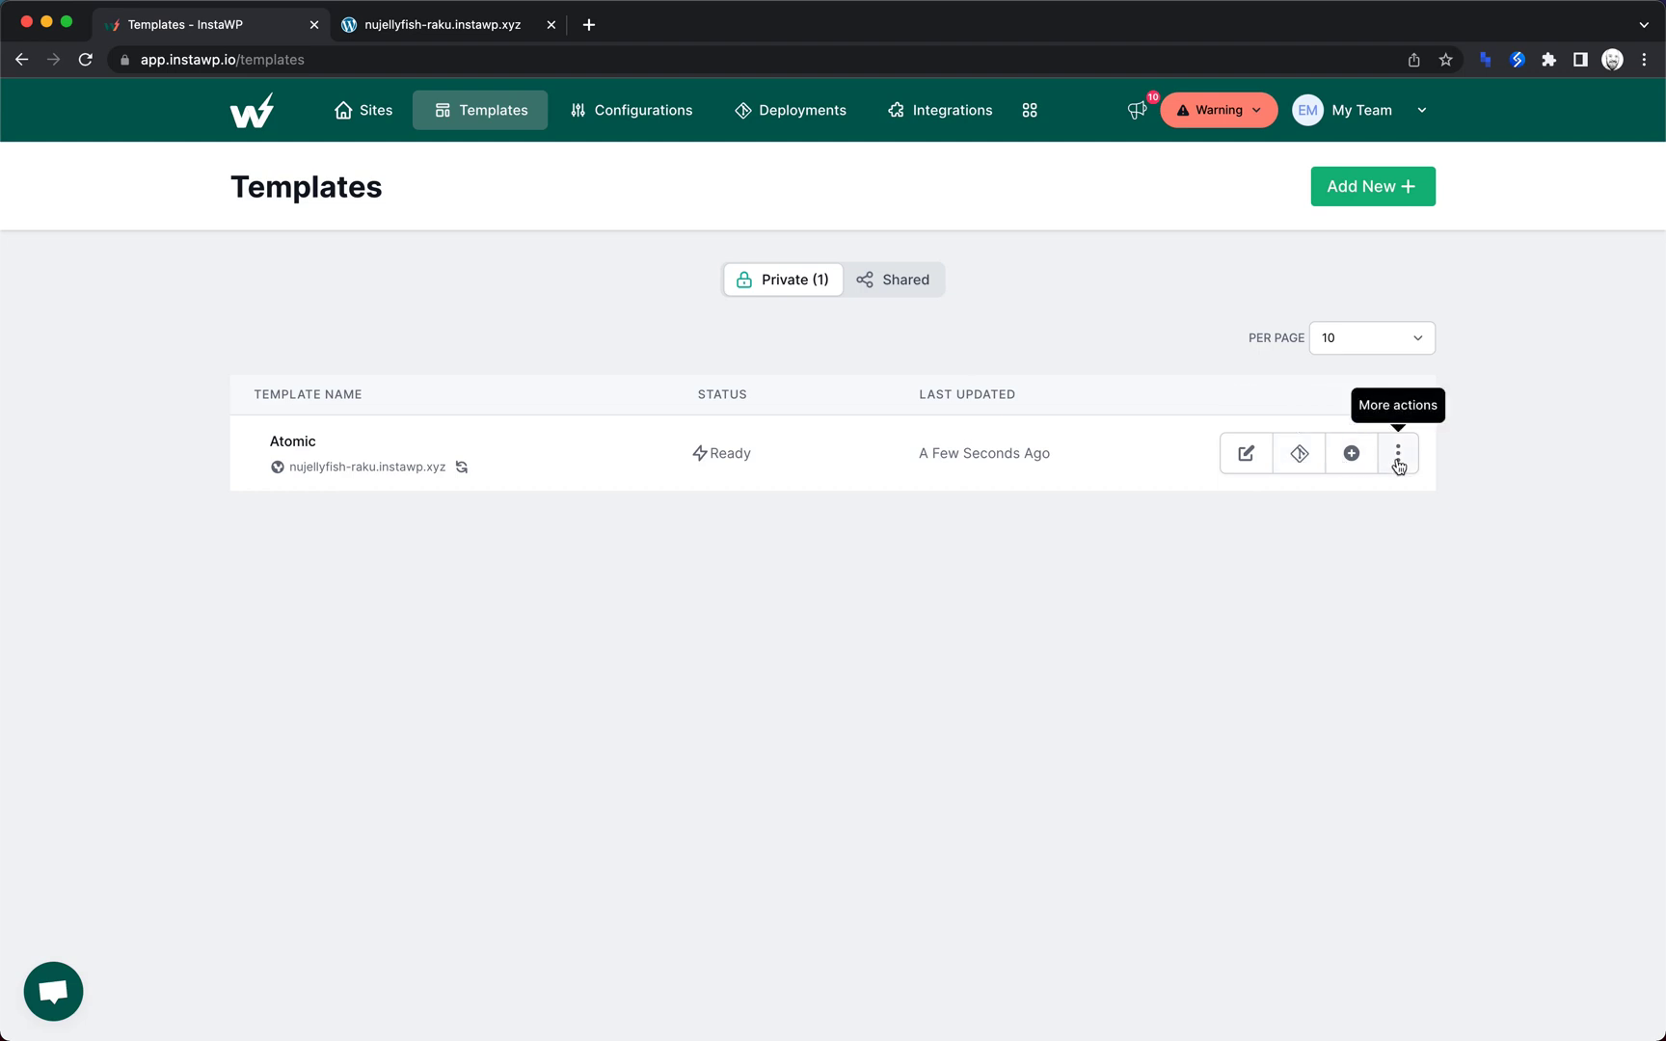
pyautogui.click(1354, 455)
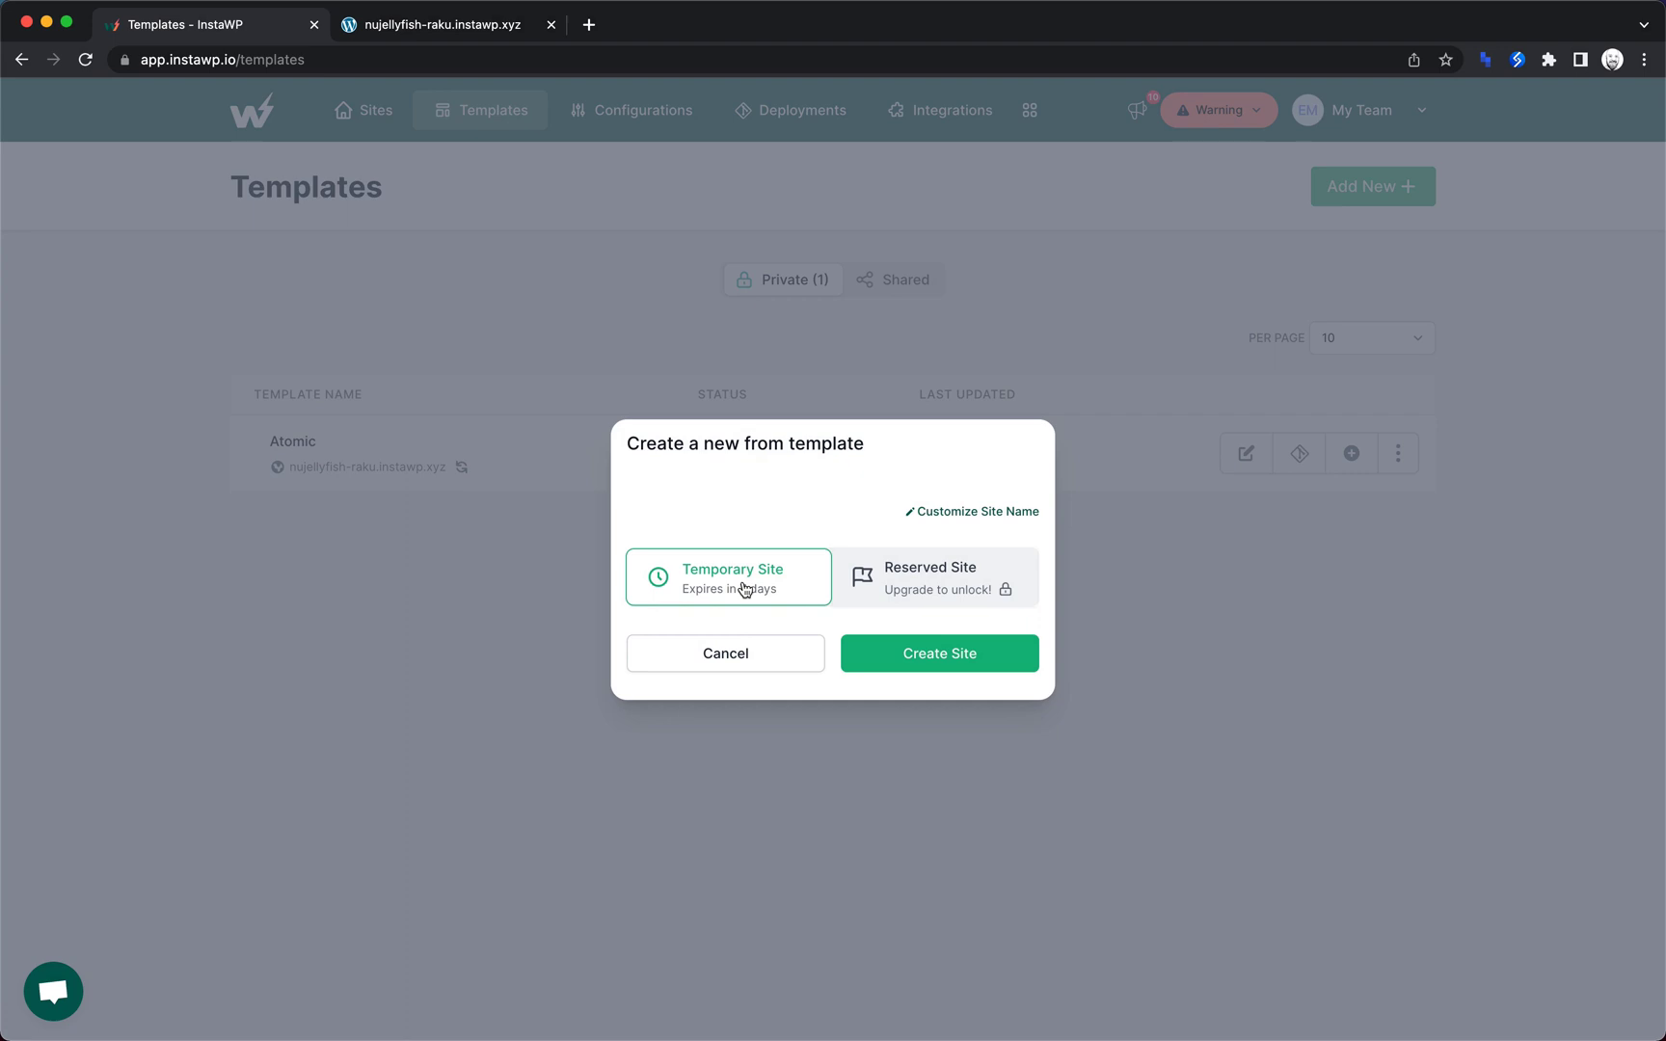
# - Create temporary site zzy-dunlin-pife from Atomic and view its 'The Atomic Design Set' homepage
pyautogui.click(900, 646)
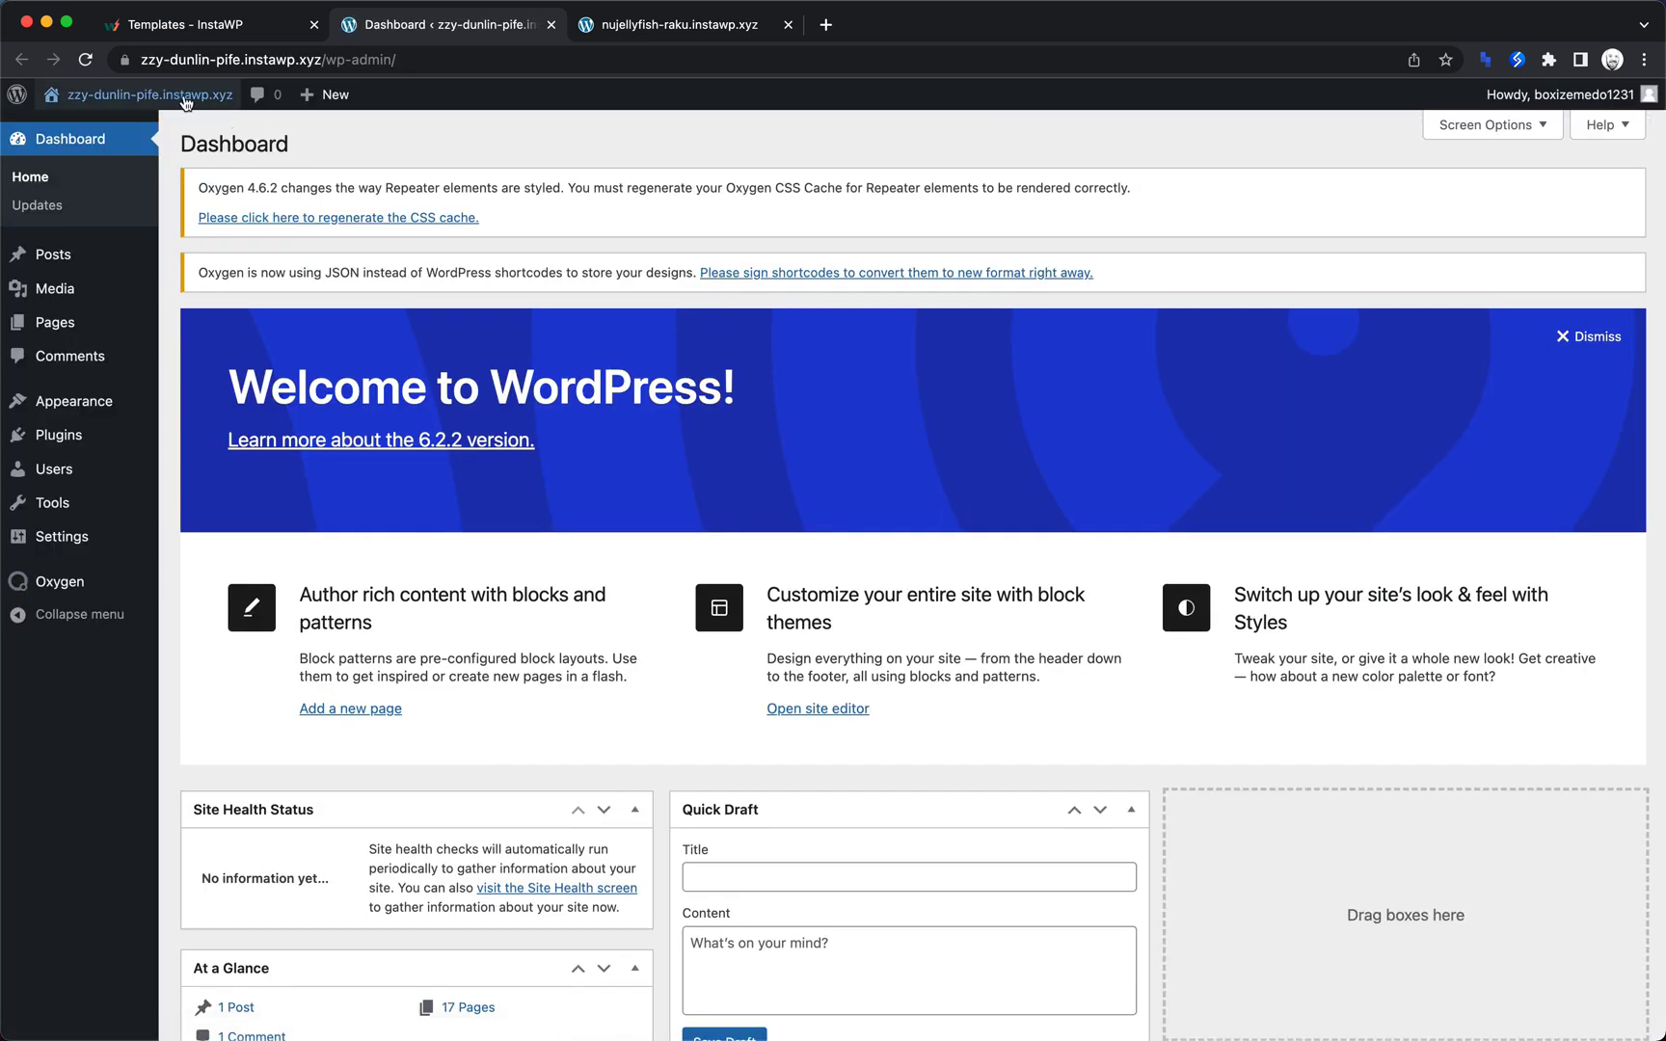
pyautogui.click(123, 135)
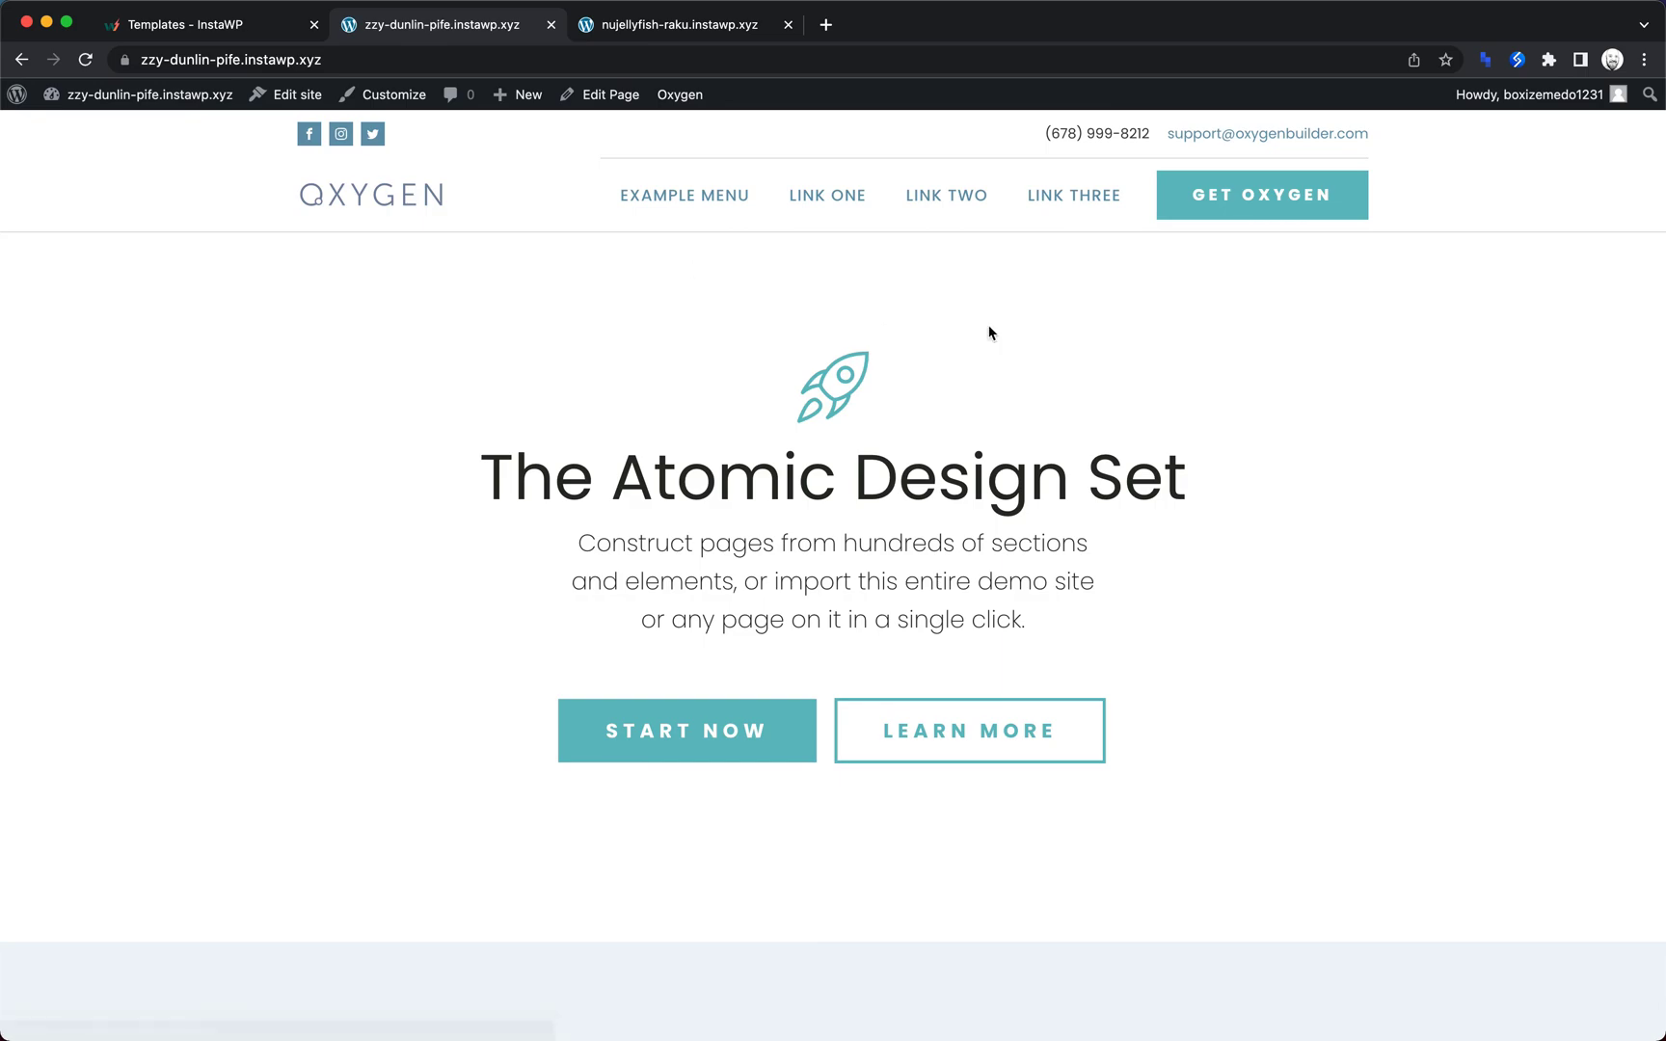
pyautogui.scroll(-6, 1080, 332)
pyautogui.scroll(10, 1081, 337)
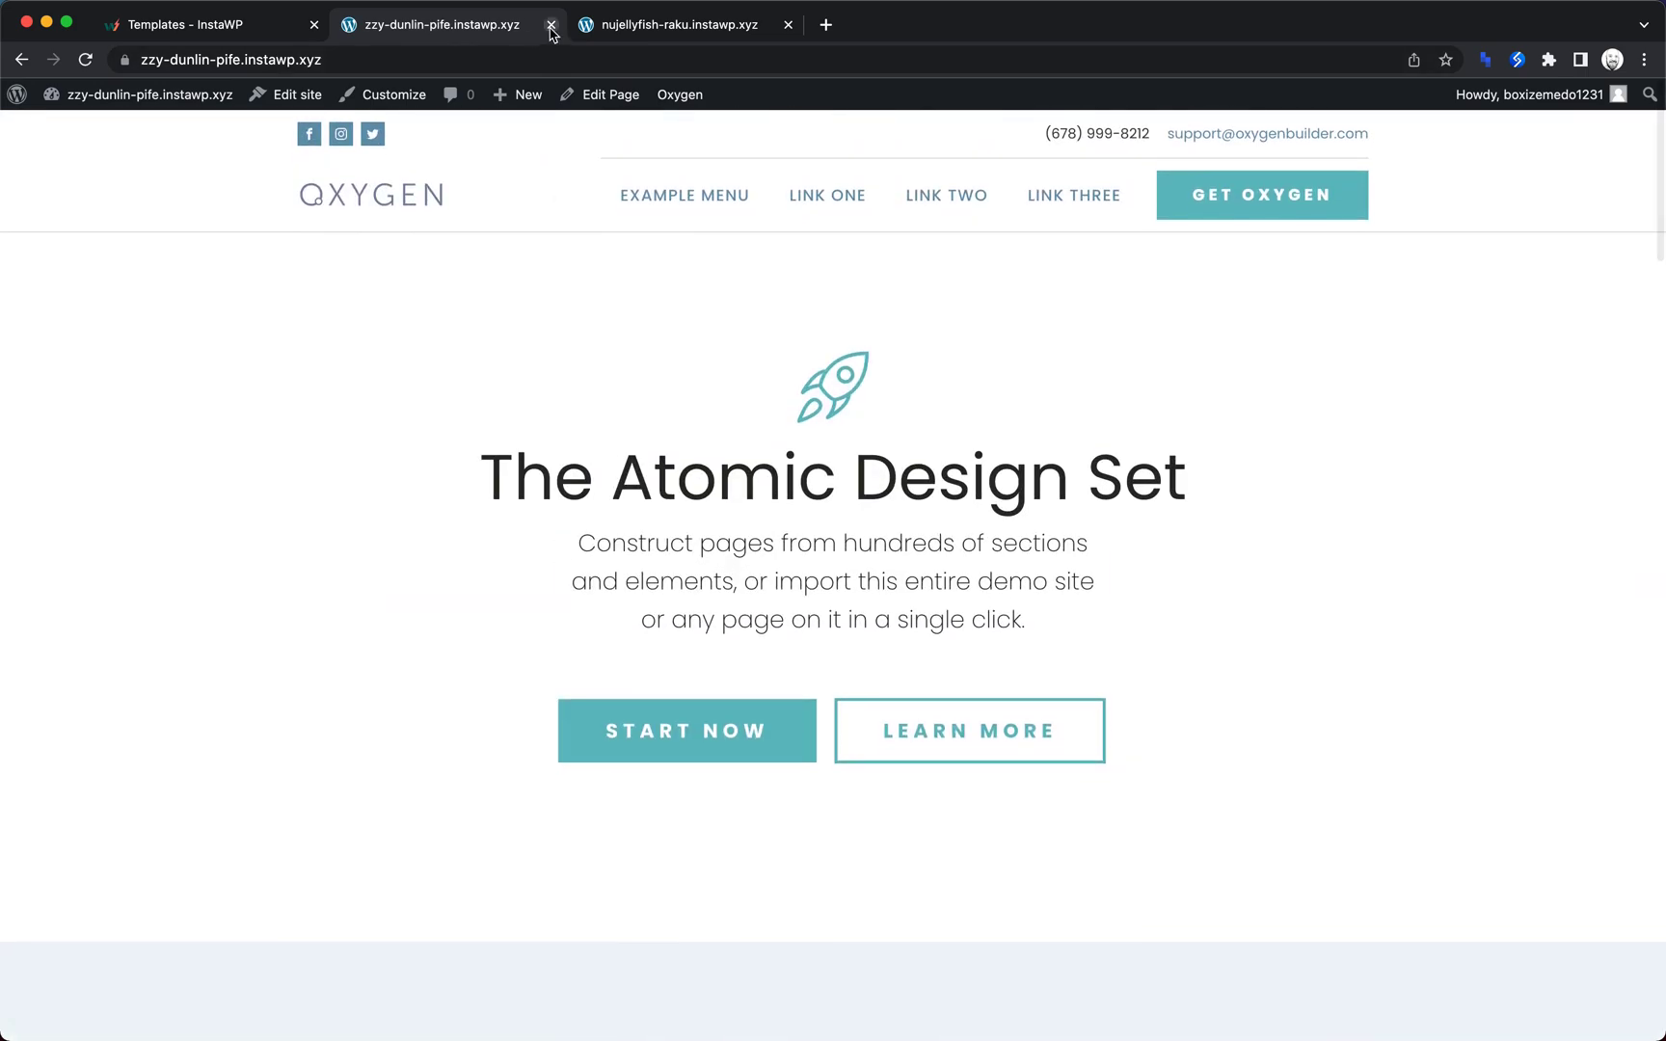
# - Close the zzy-dunlin-pife browser tab to get back to InstaWP Templates
pyautogui.click(550, 24)
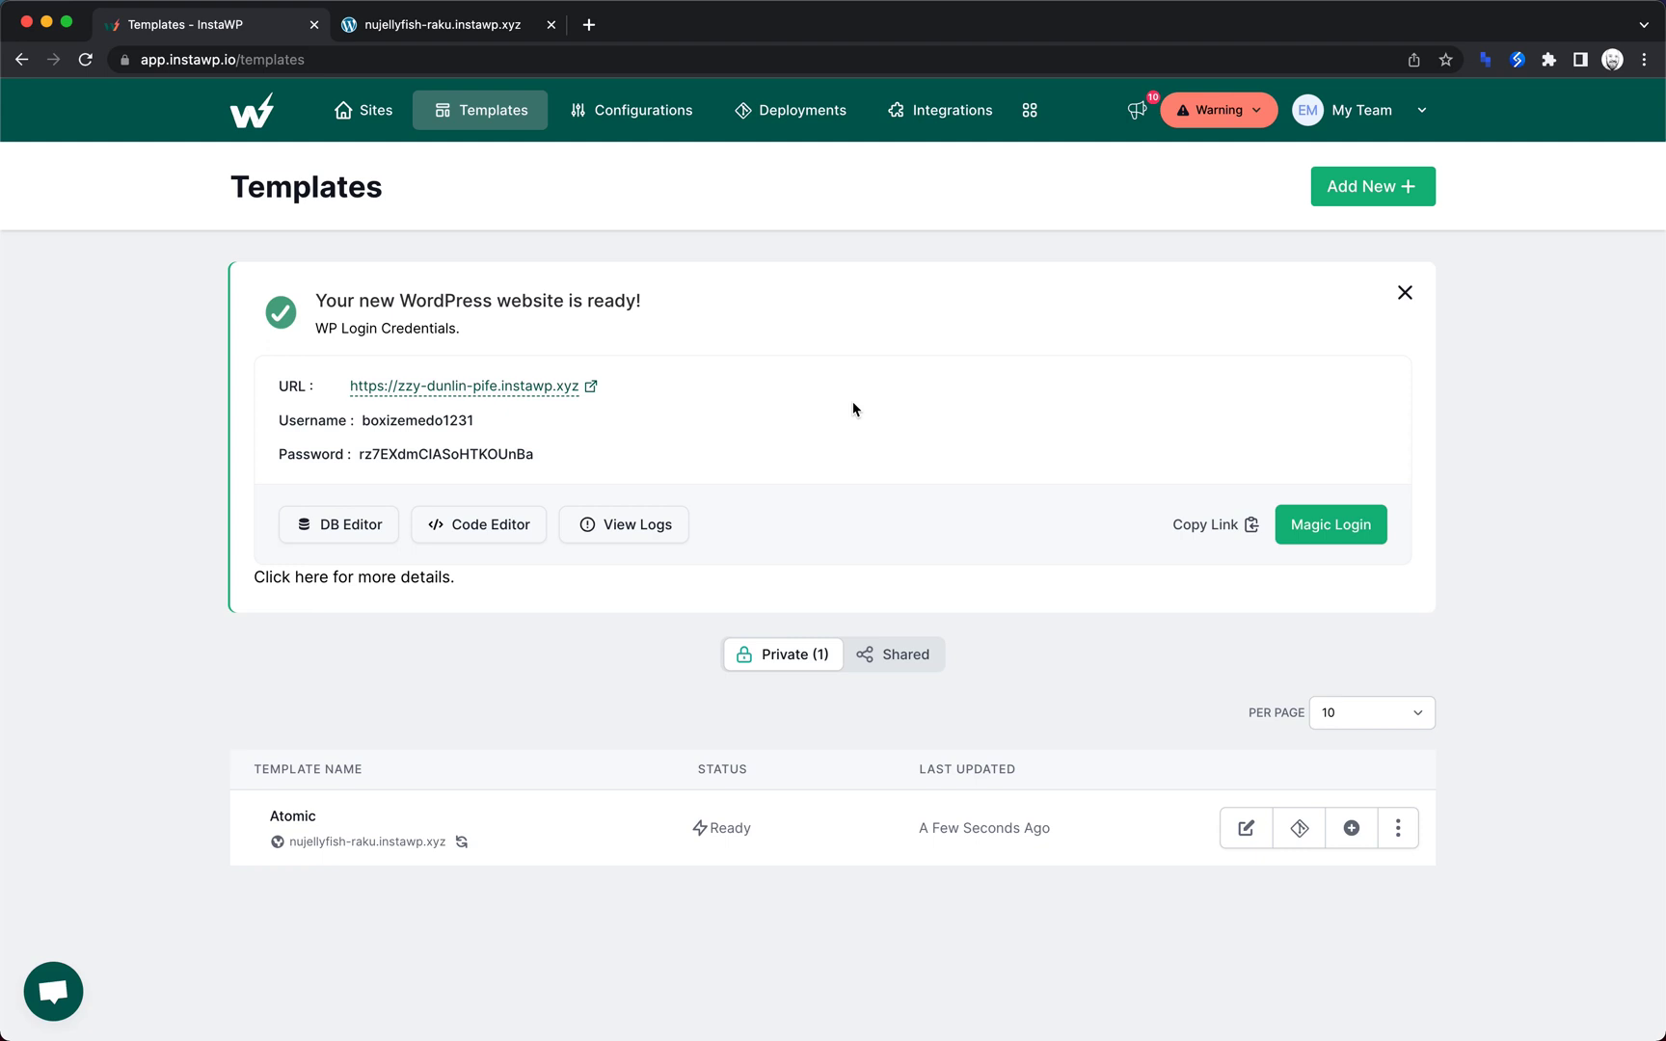
# - Browse Deployments and Integrations, cancel a new integration, then open Configurations
pyautogui.click(783, 120)
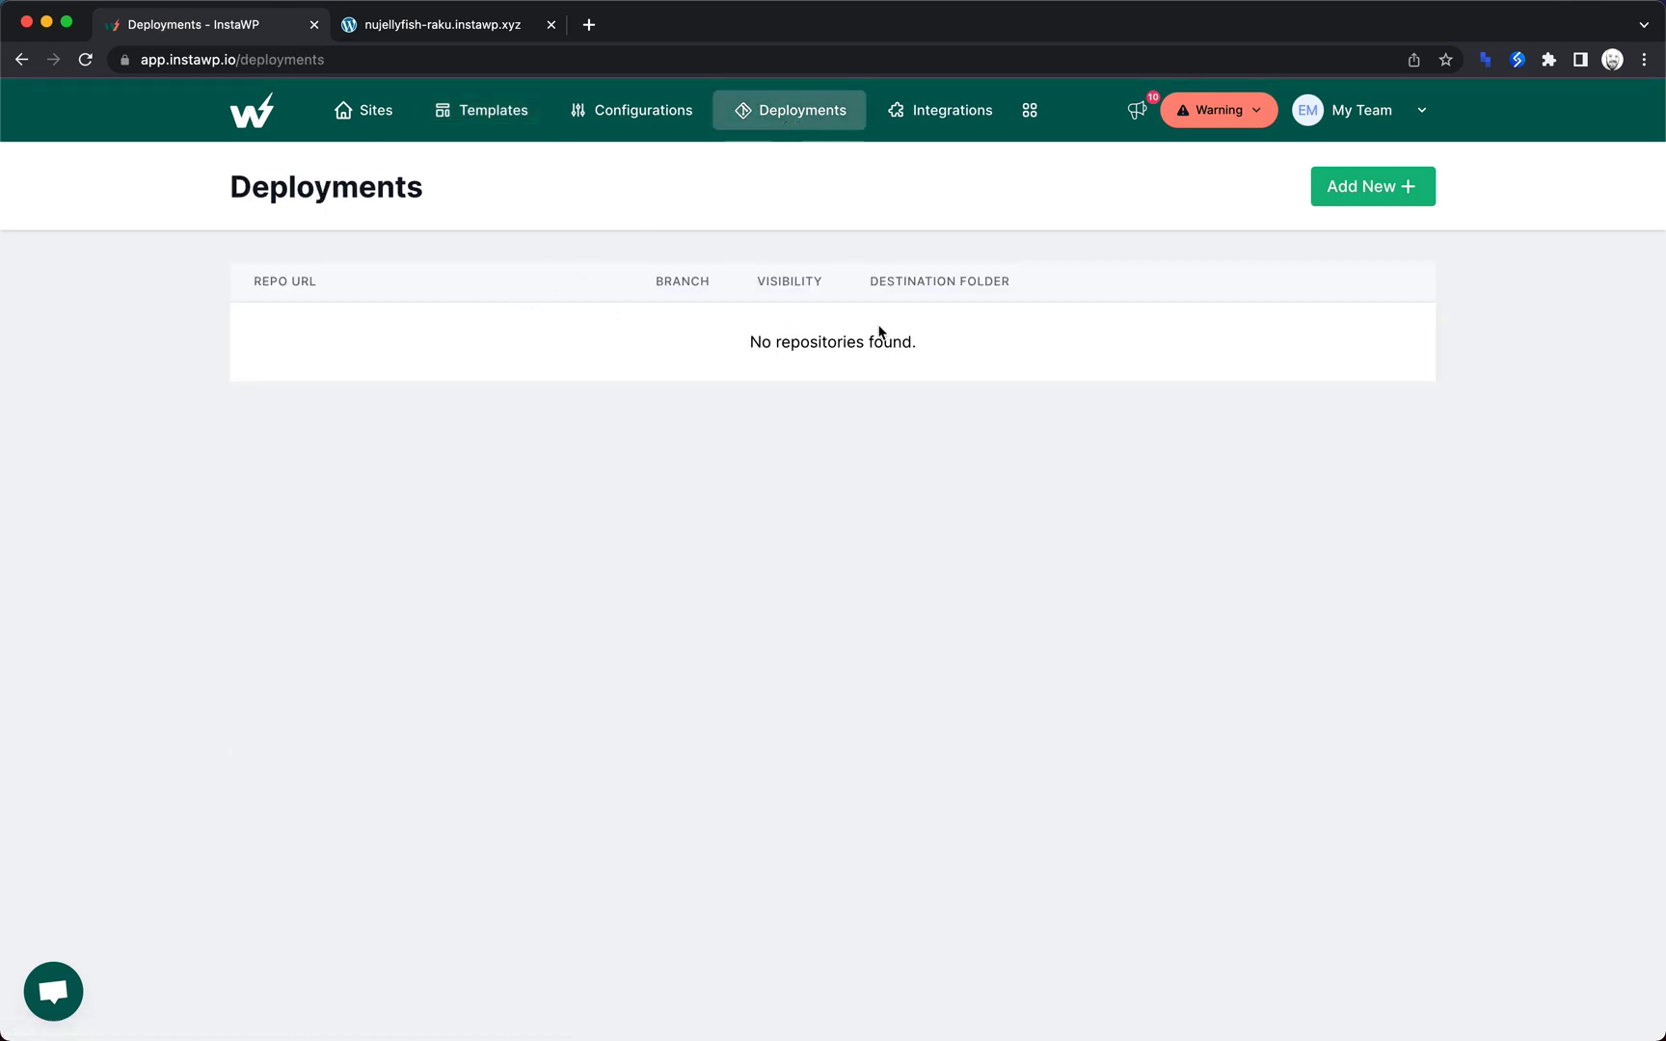
pyautogui.moveTo(254, 284); pyautogui.dragTo(354, 288)
pyautogui.click(950, 114)
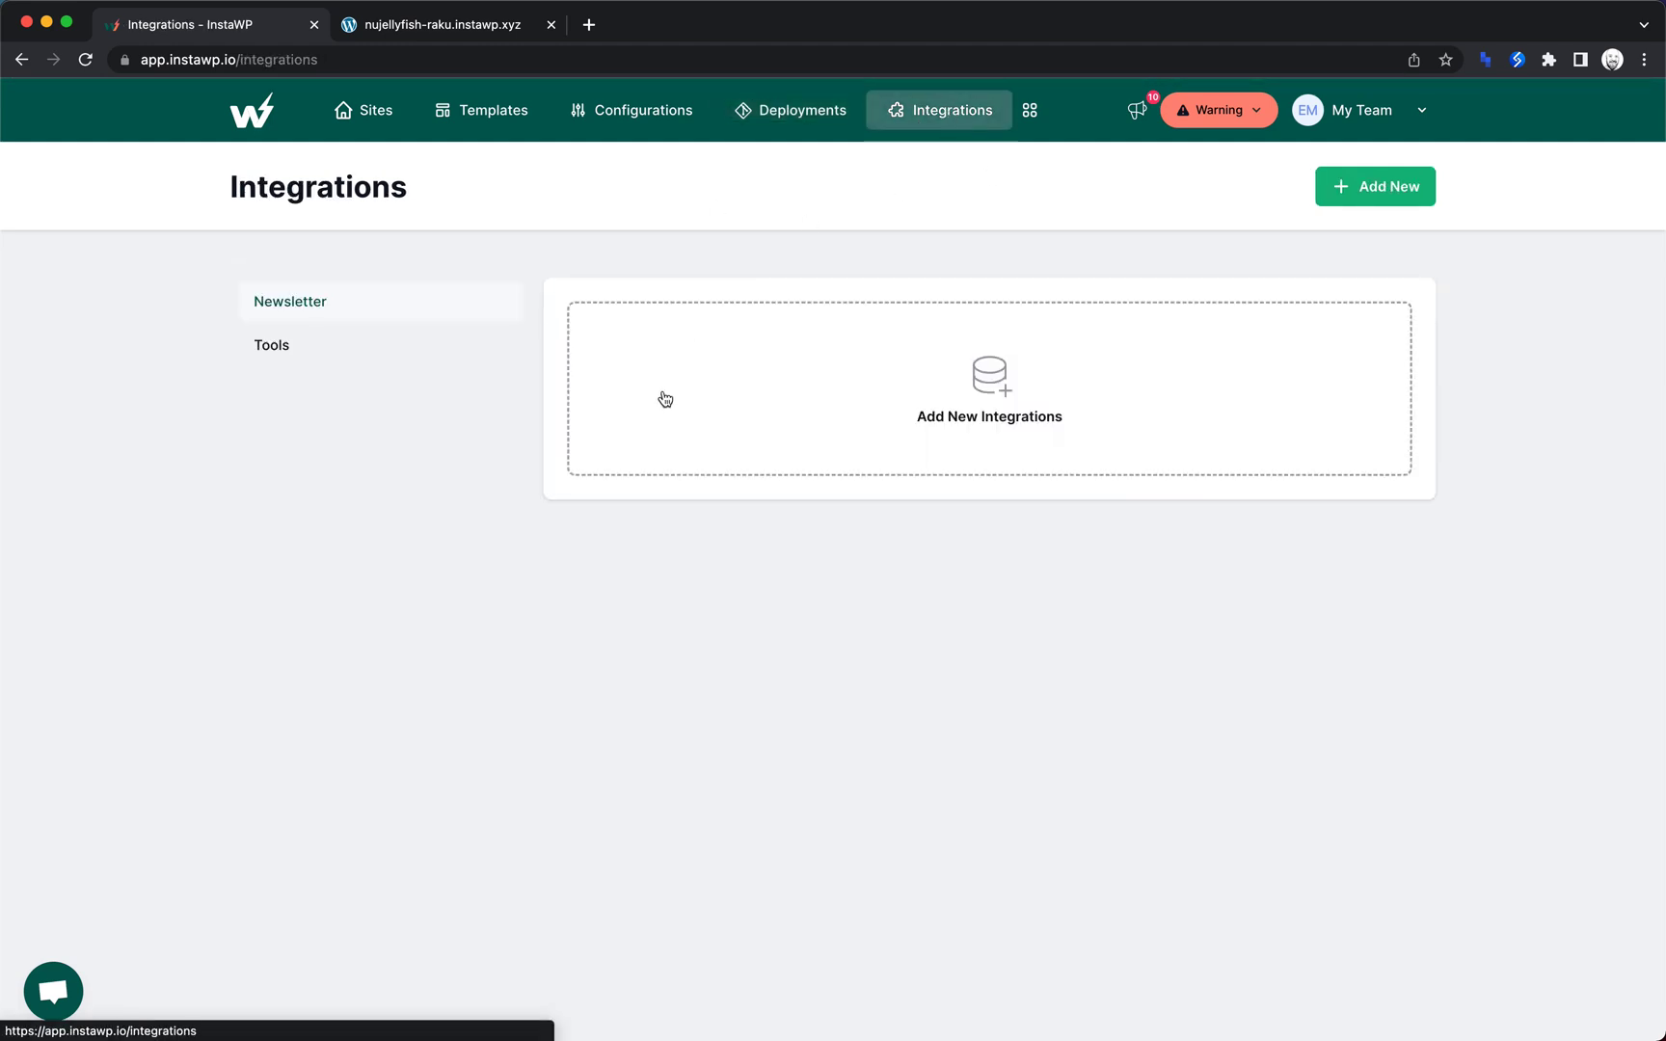
pyautogui.click(955, 378)
pyautogui.click(882, 540)
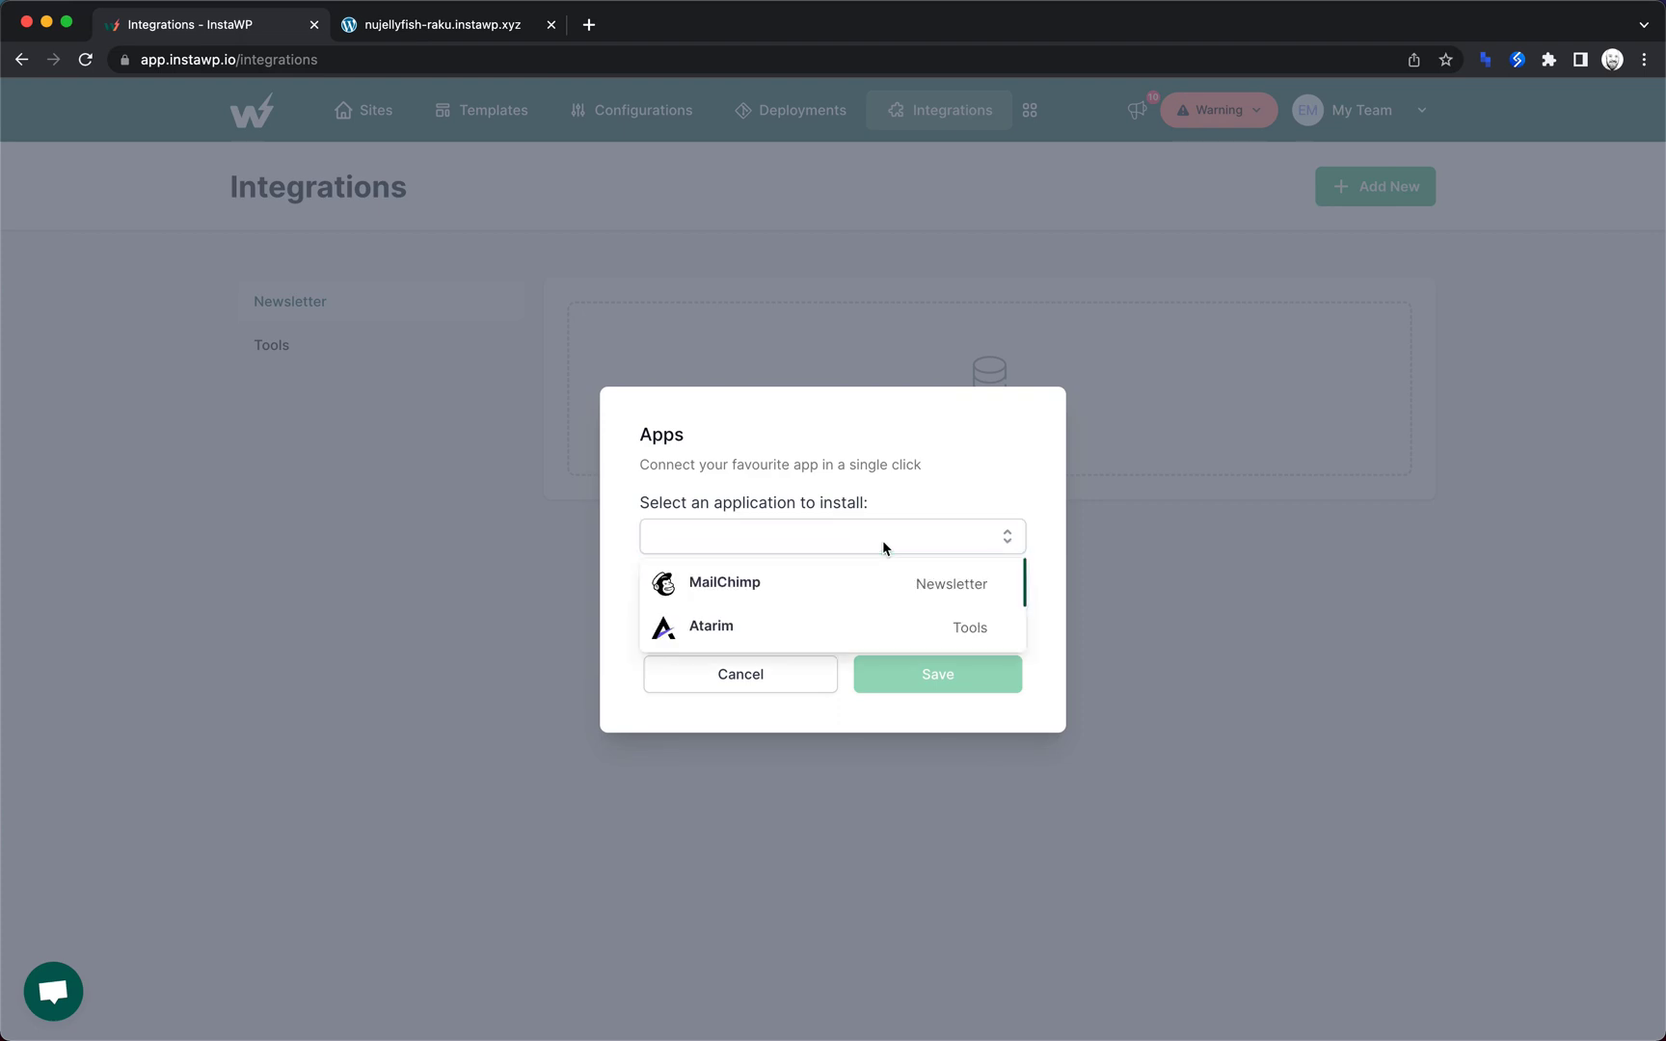
pyautogui.click(865, 485)
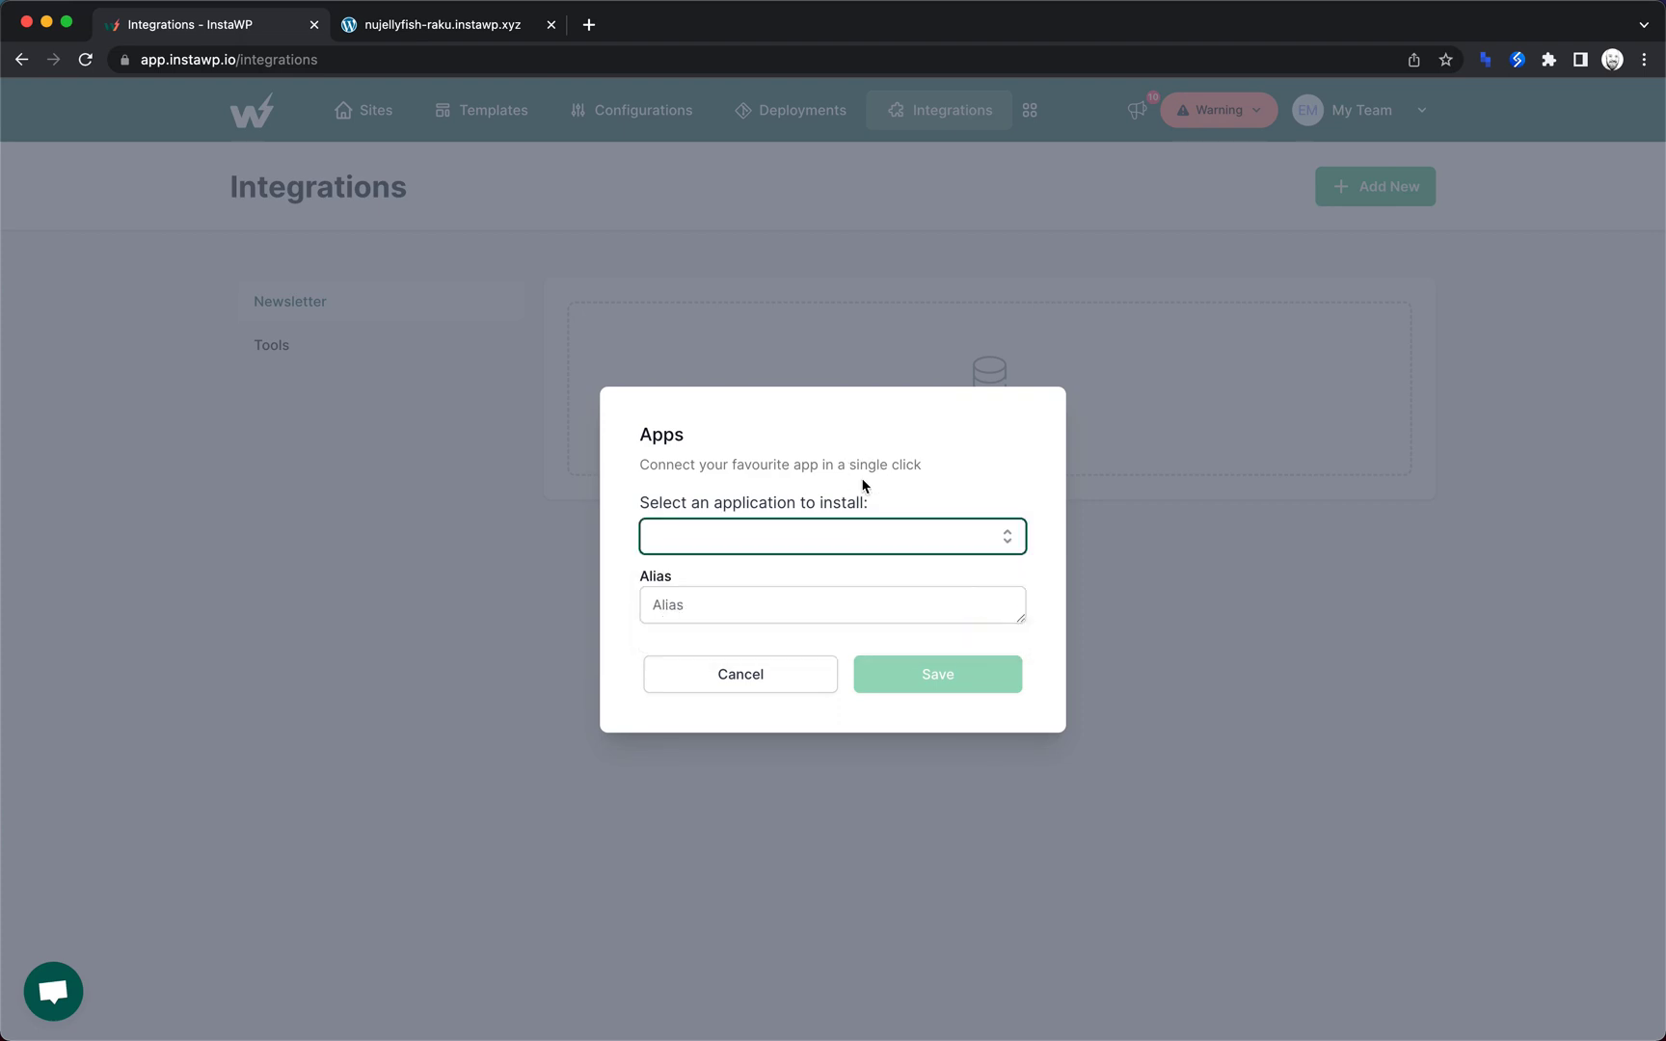
pyautogui.click(745, 674)
pyautogui.click(795, 121)
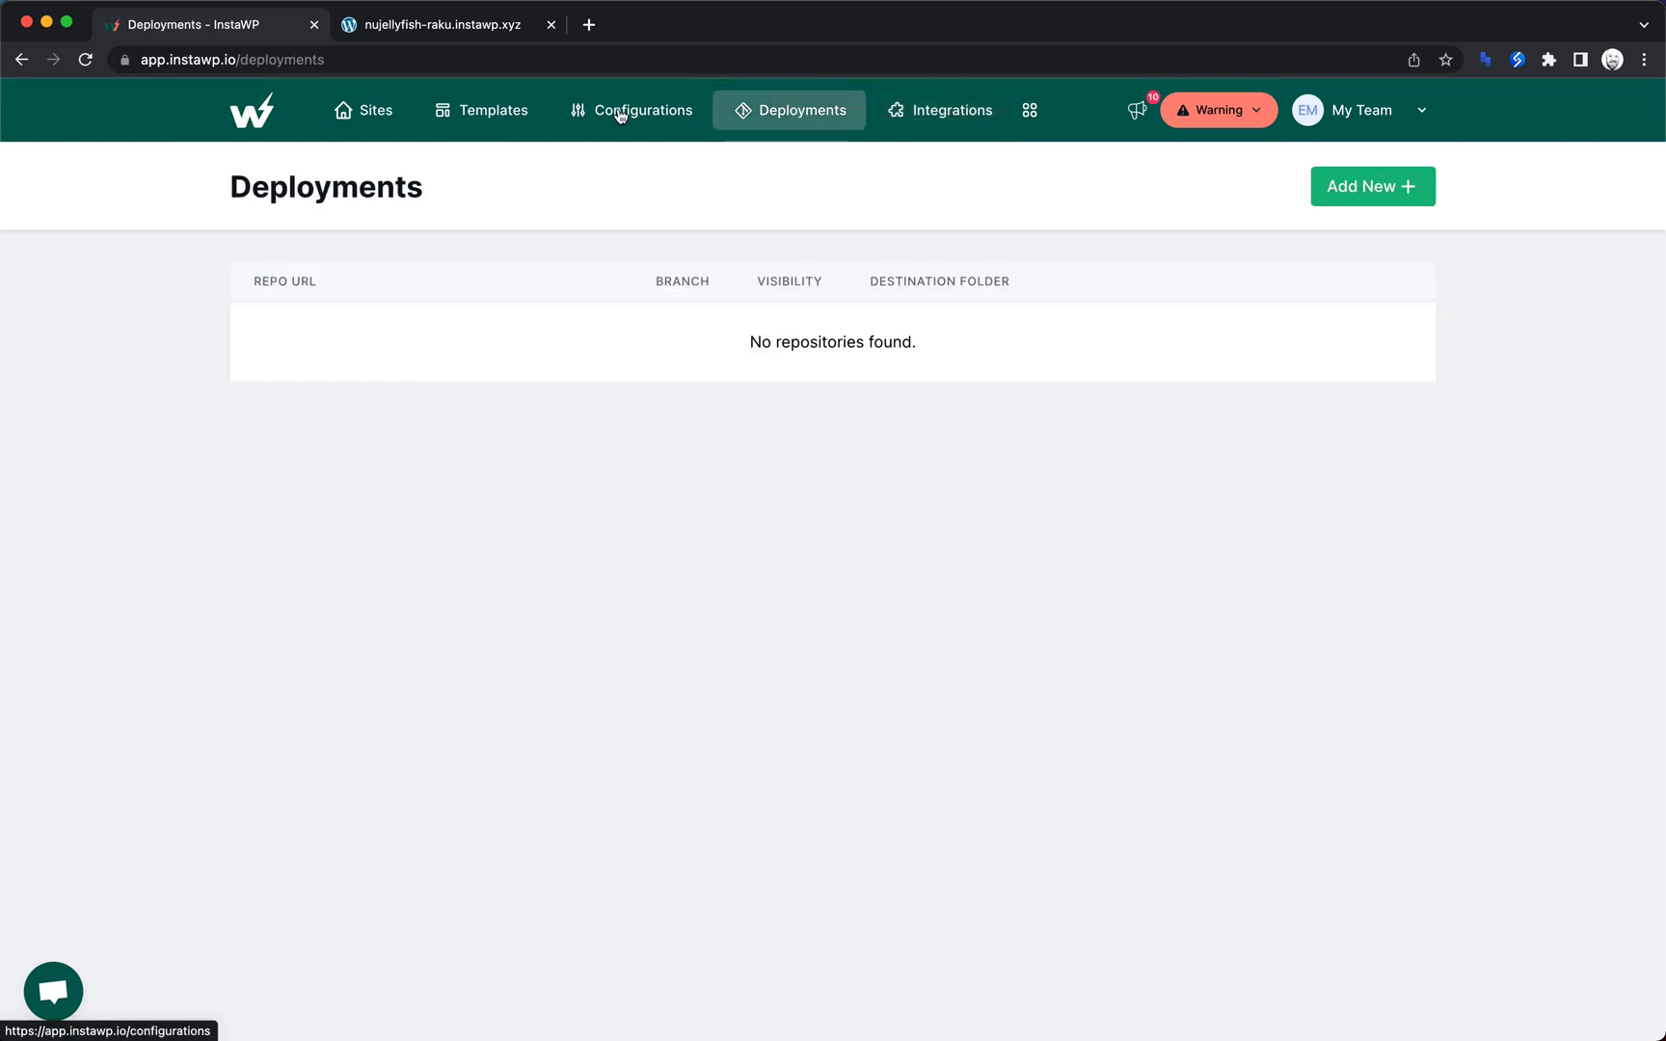
pyautogui.click(621, 114)
# - Go to Sites to see zzy-dunlin-pife (Atomic, 61 MB) beside nujellyfish-raku
pyautogui.click(364, 116)
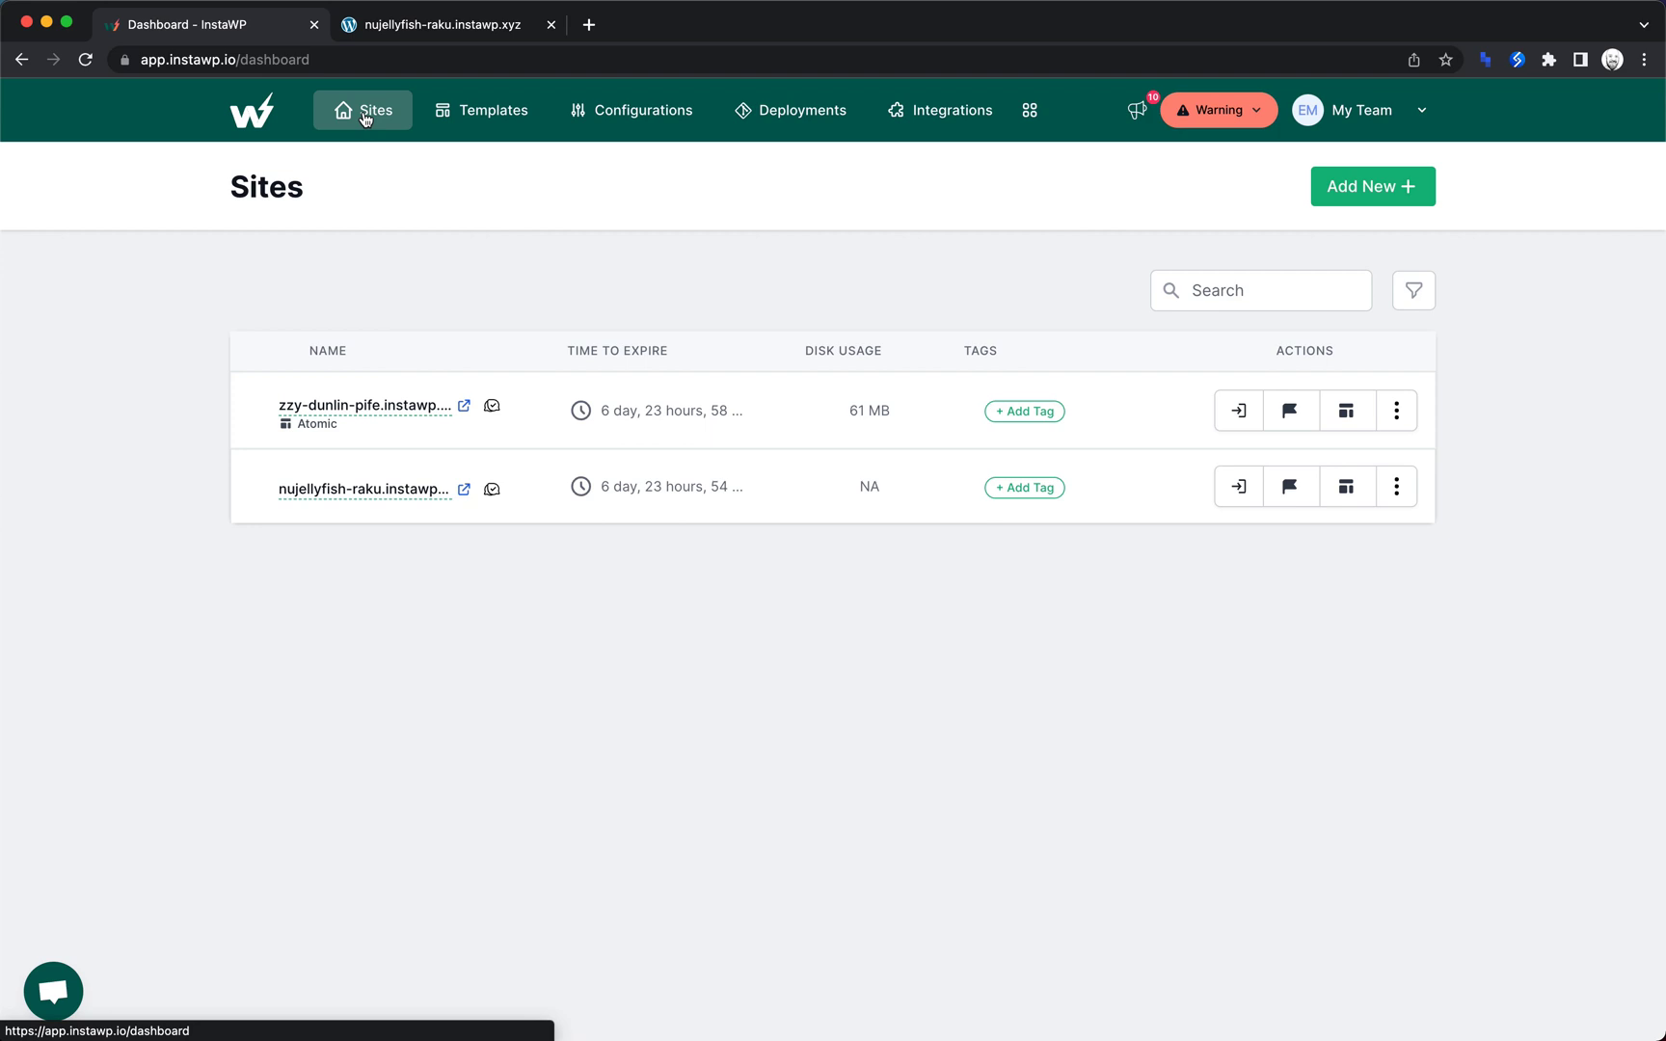
pyautogui.click(415, 26)
pyautogui.scroll(-3, 651, 435)
pyautogui.scroll(3, 649, 432)
pyautogui.scroll(-1, 648, 432)
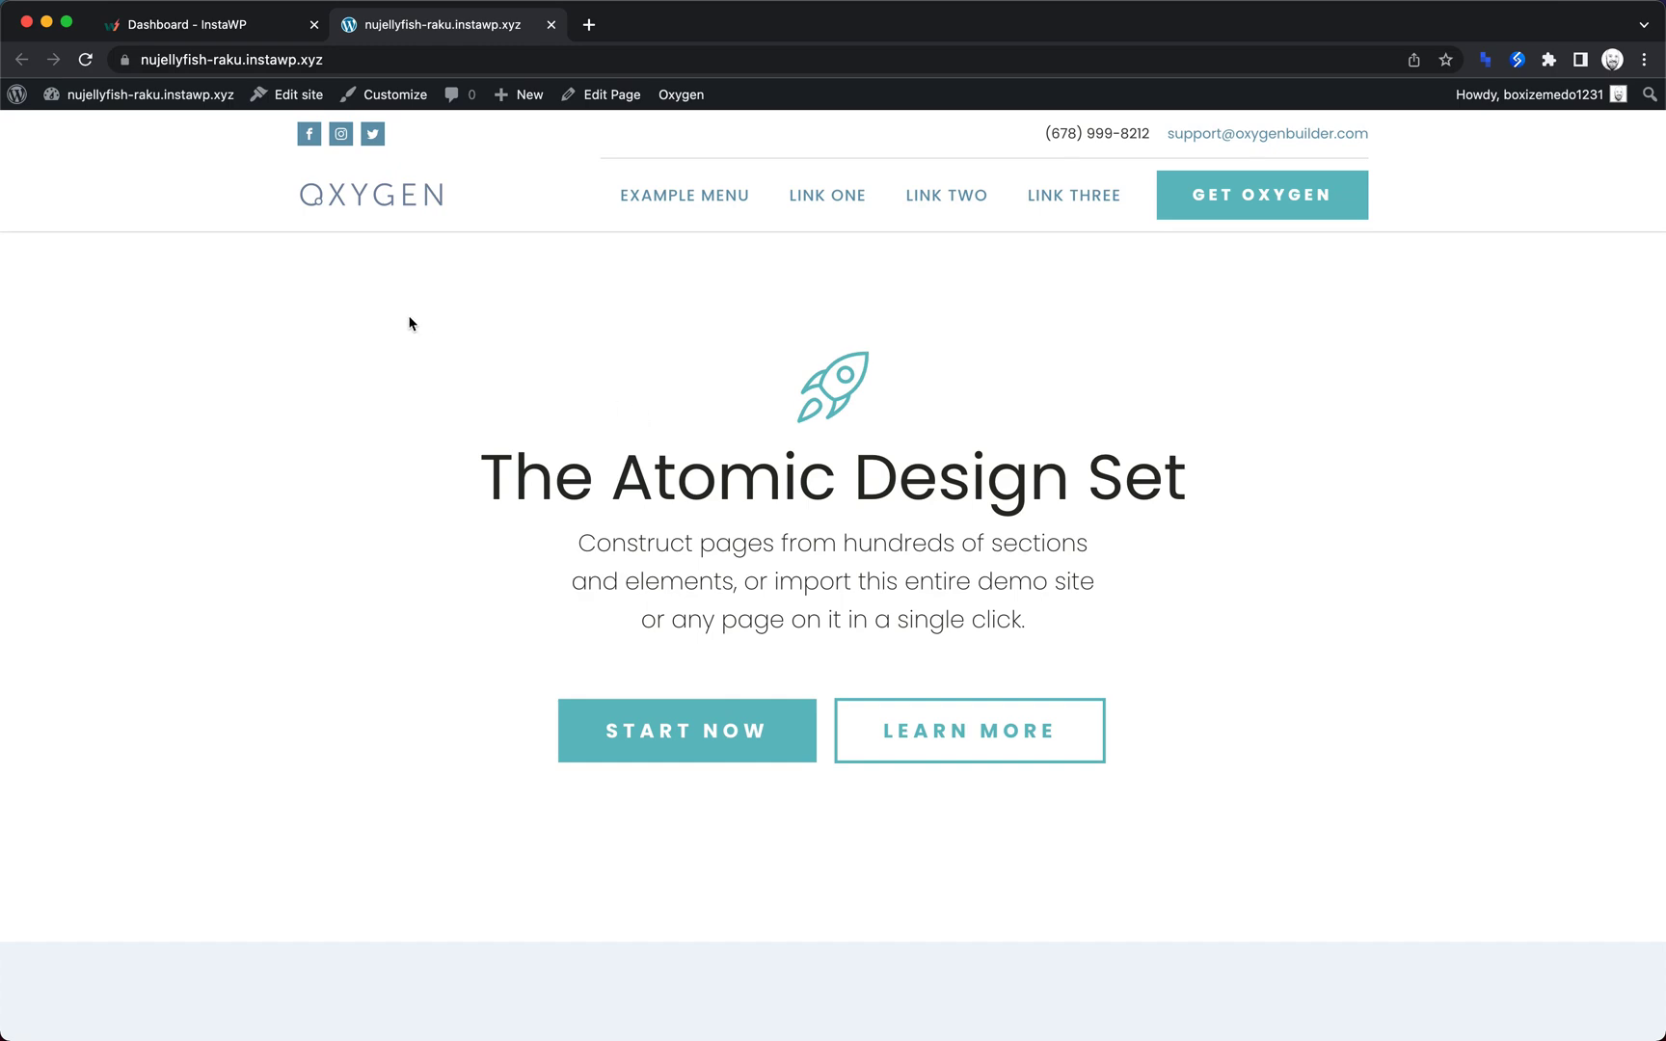
pyautogui.scroll(-10, 409, 305)
pyautogui.scroll(9, 409, 304)
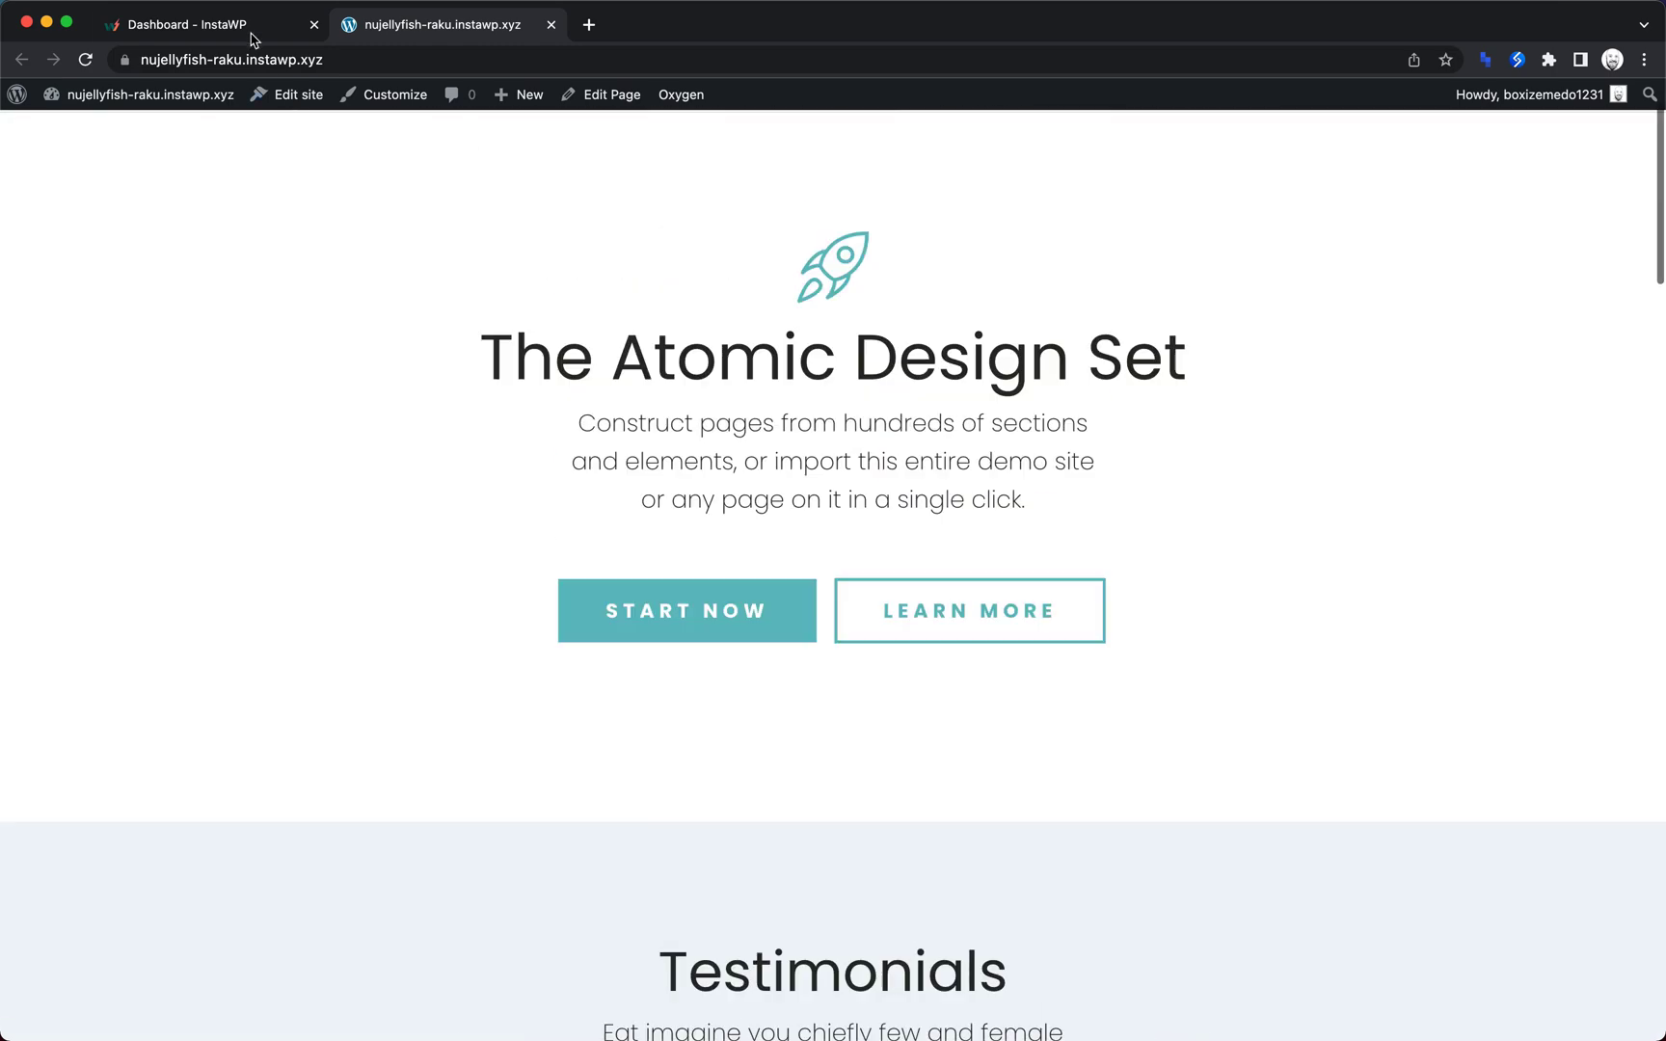
pyautogui.click(241, 26)
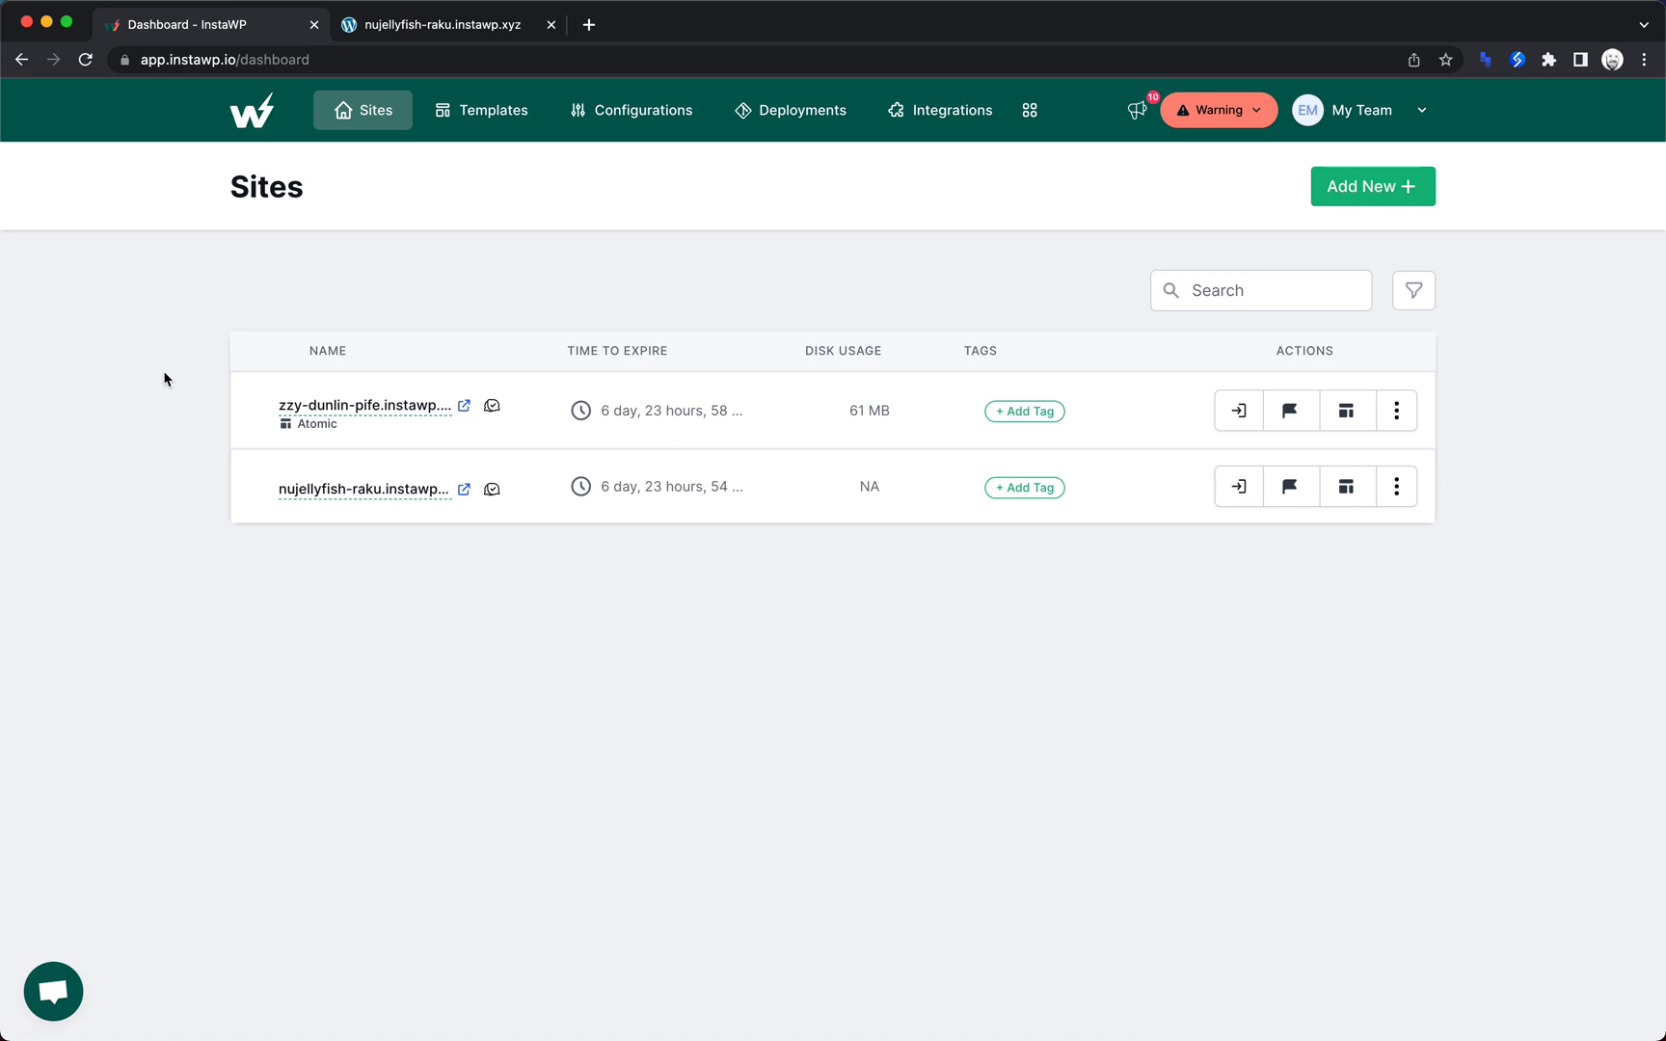